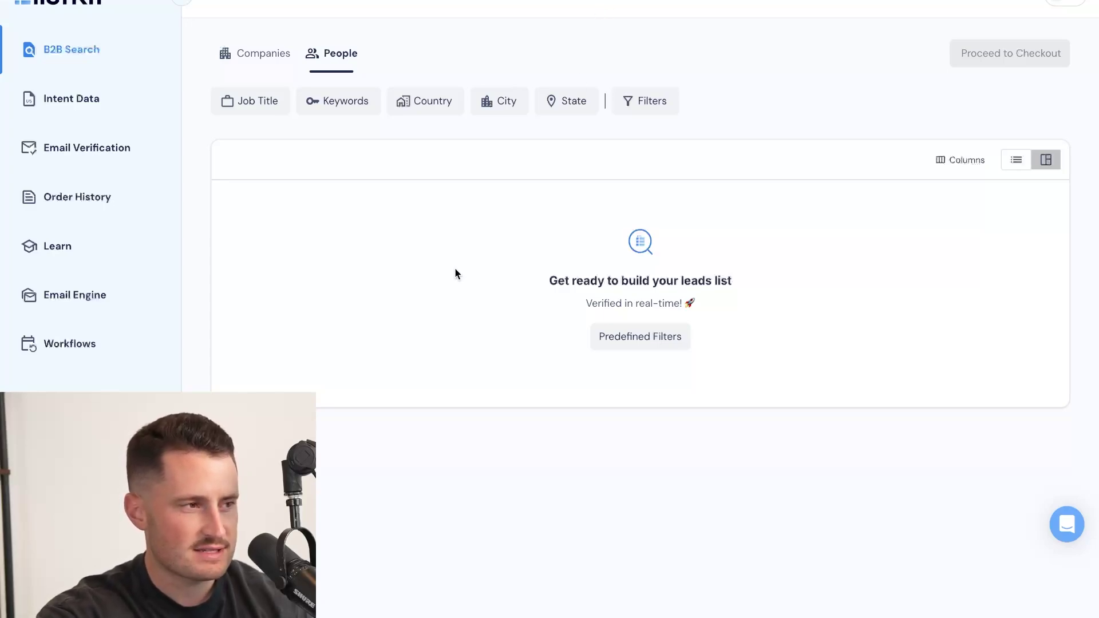
# Toggle the B2B search between Companies and People, ending on the Companies search.
pyautogui.click(255, 57)
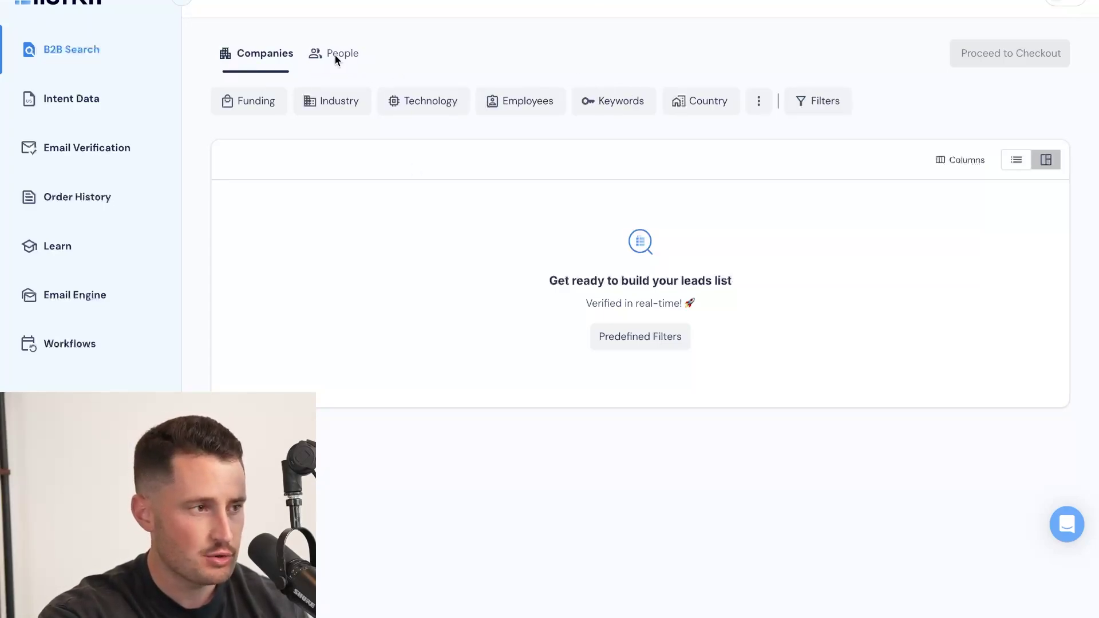
pyautogui.click(344, 53)
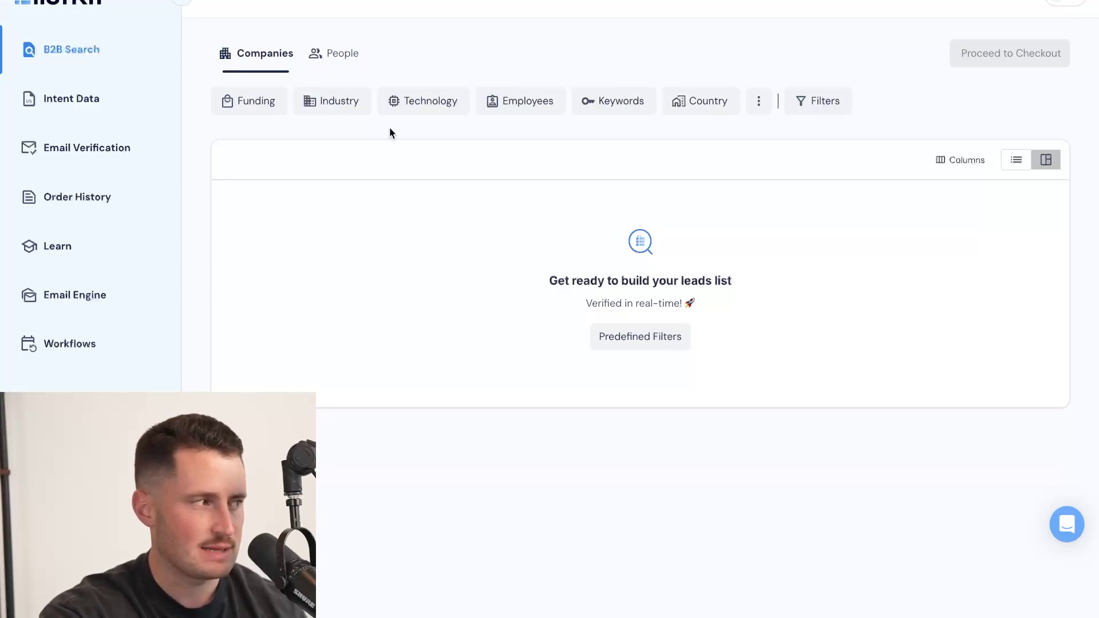
pyautogui.click(338, 54)
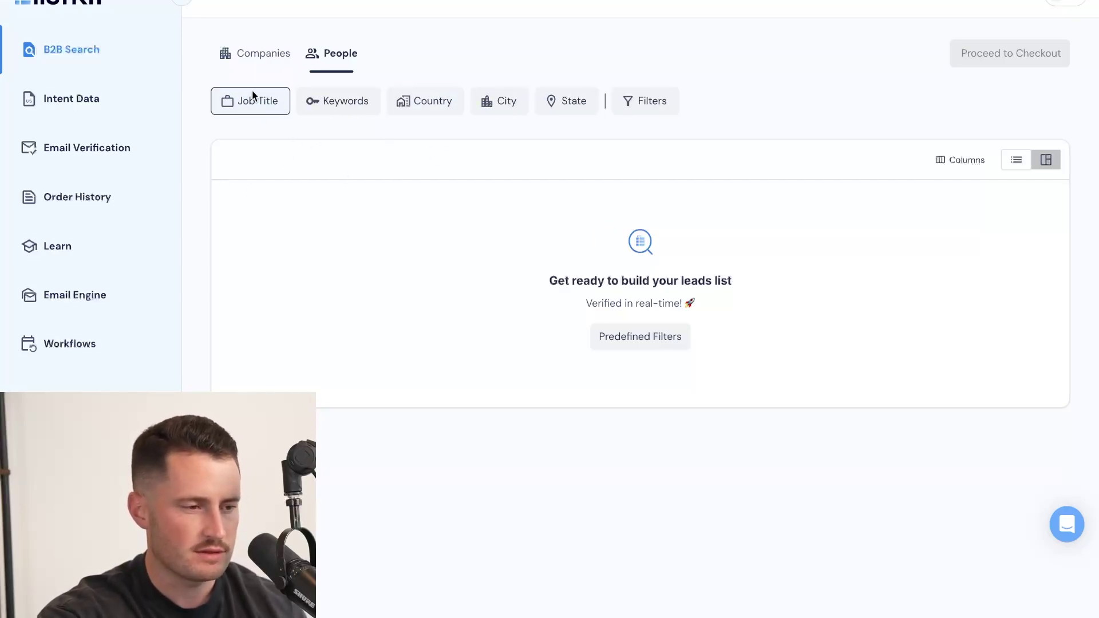
pyautogui.click(267, 57)
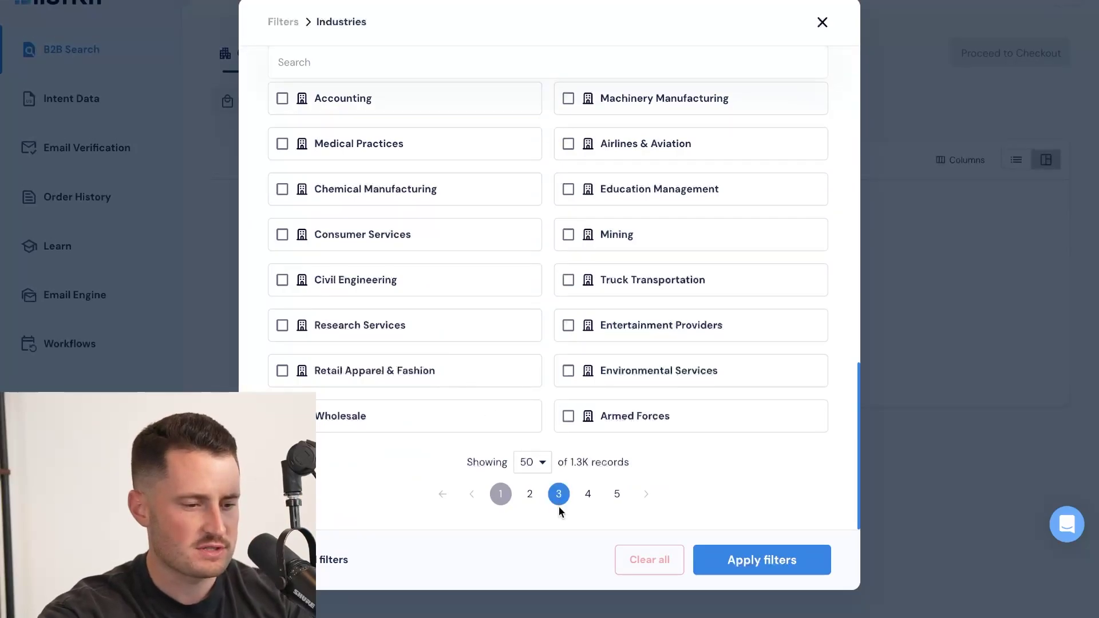
# Browse the industry list, apply Pharmaceuticals as an industry, then remove it again.
pyautogui.click(559, 506)
pyautogui.scroll(-1, 565, 350)
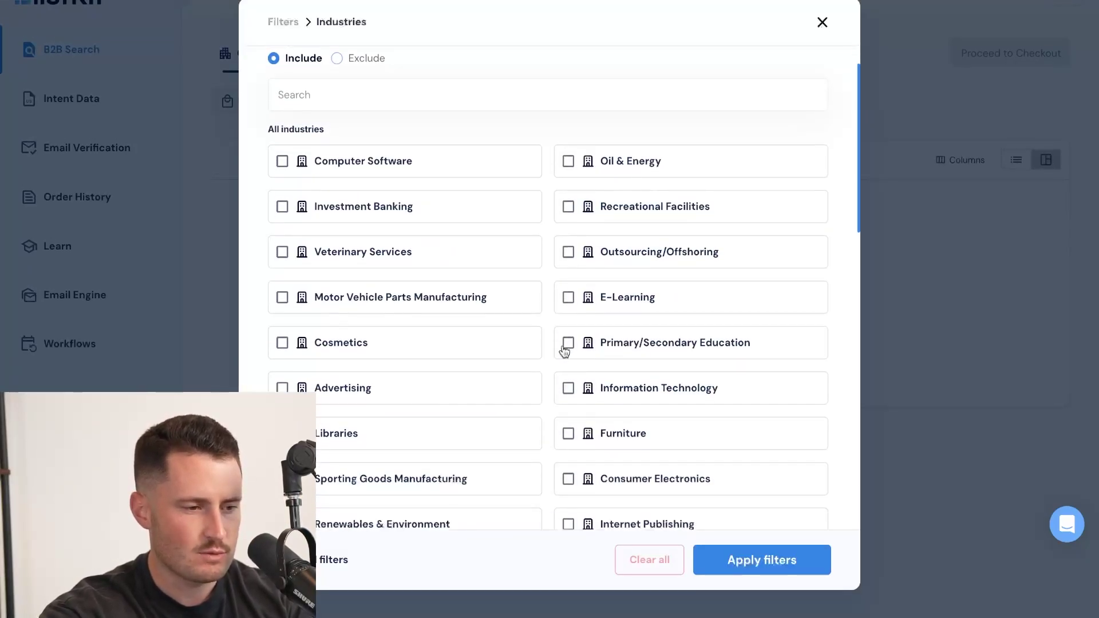
pyautogui.scroll(-10, 490, 307)
pyautogui.click(283, 196)
pyautogui.click(762, 560)
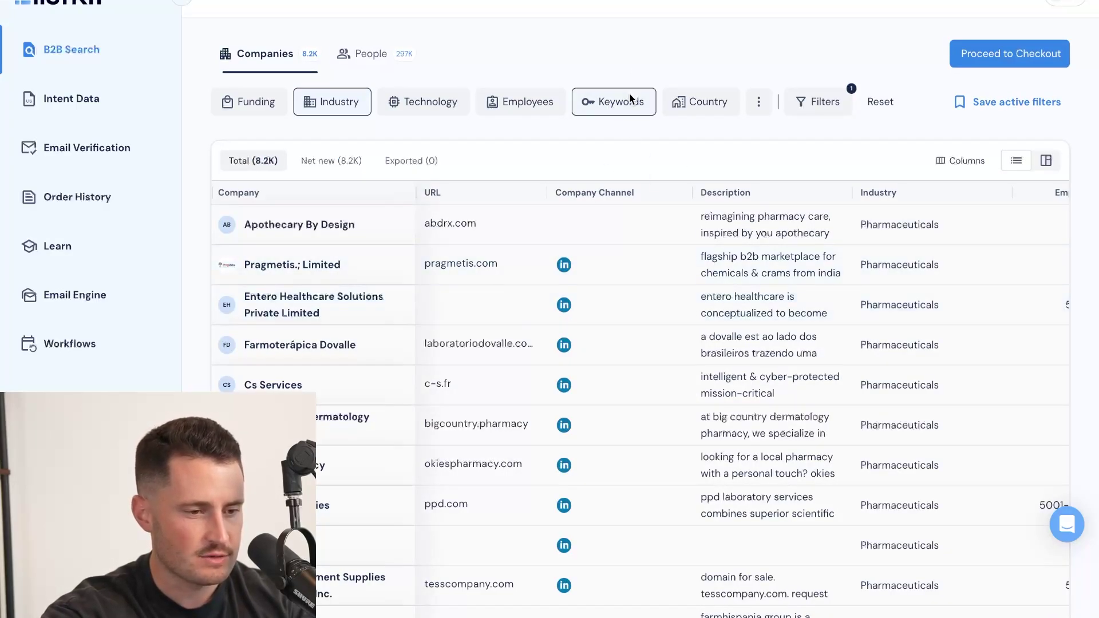
pyautogui.scroll(-3, 653, 275)
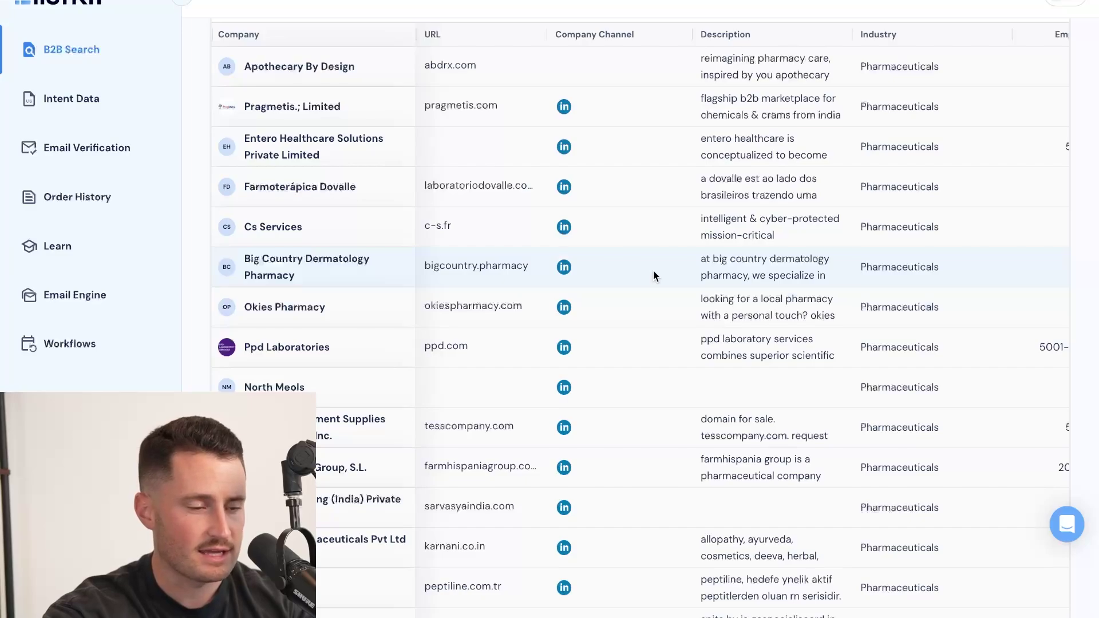
pyautogui.scroll(-10, 647, 335)
pyautogui.scroll(15, 647, 336)
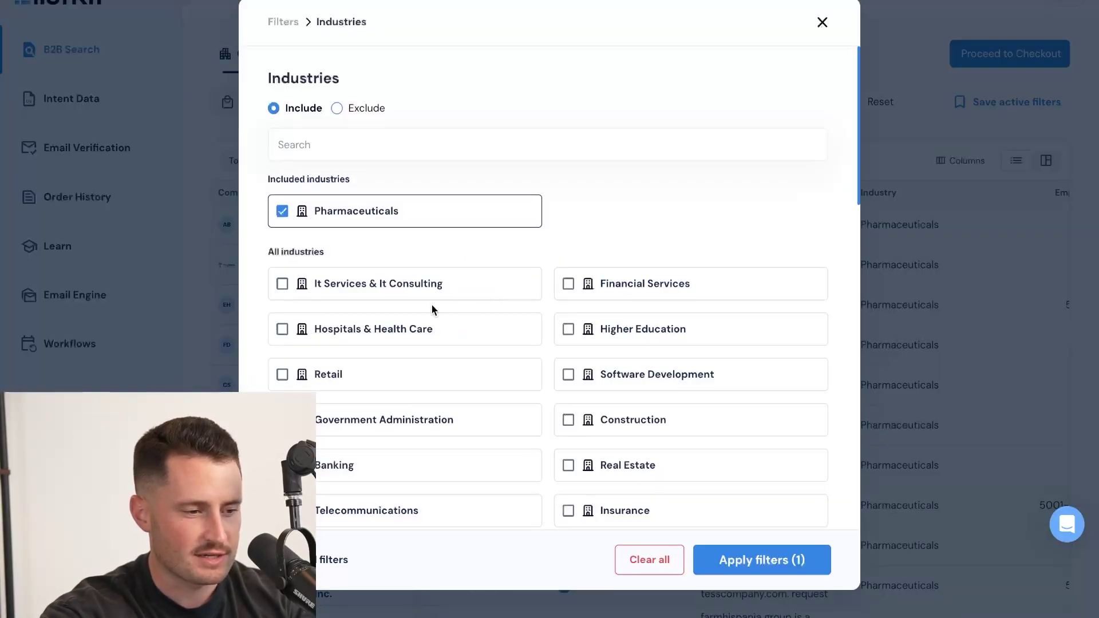
pyautogui.click(280, 210)
# Include Marketing Services, Marketing & Advertising, Advertising Services and Advertising industries and apply the filter.
pyautogui.click(335, 159)
pyautogui.write('marketing')
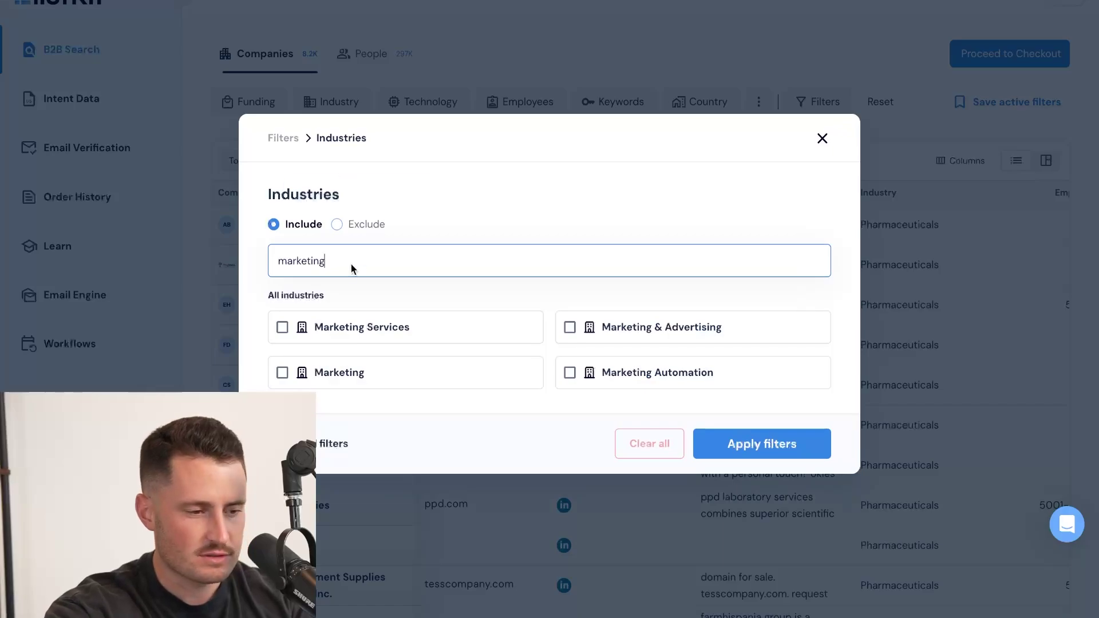
pyautogui.click(281, 326)
pyautogui.click(568, 363)
pyautogui.click(482, 222)
pyautogui.hotkey('ctrl', 'a')
pyautogui.write('adverti')
pyautogui.click(283, 363)
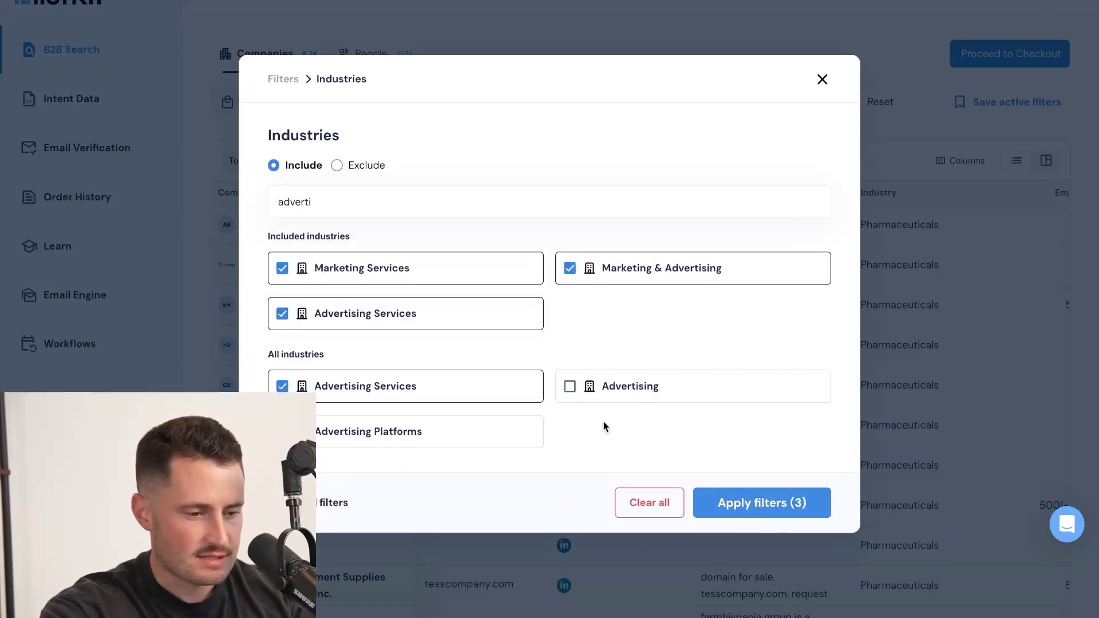
pyautogui.click(601, 387)
pyautogui.click(747, 504)
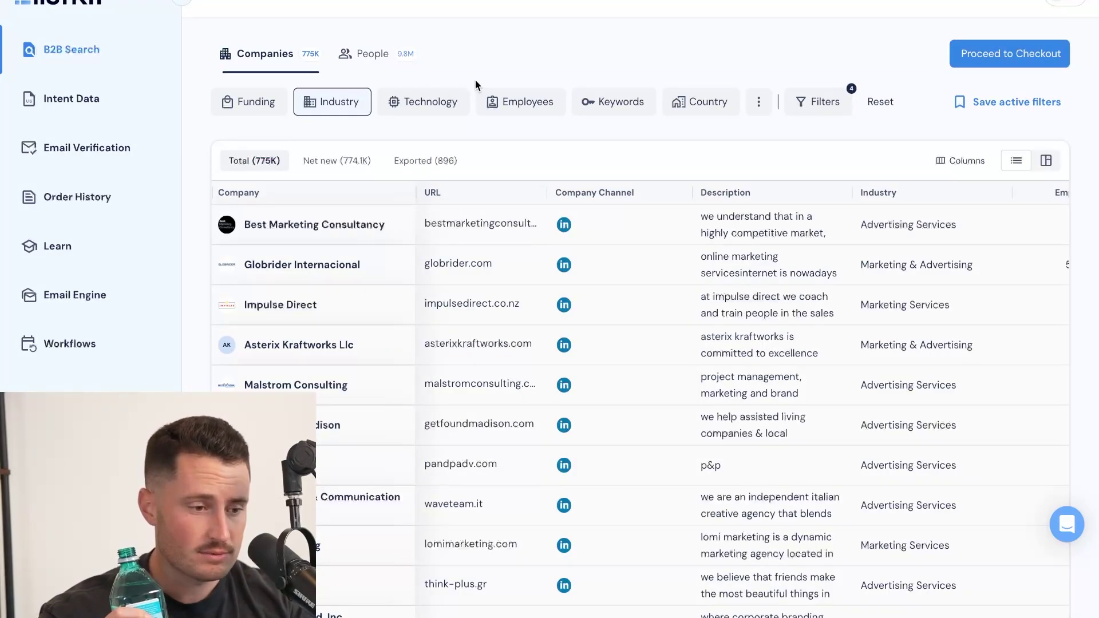
# Add company keywords tiktok, tiktok shop, tiktok ad and tiktok marketing, then apply them.
pyautogui.click(612, 93)
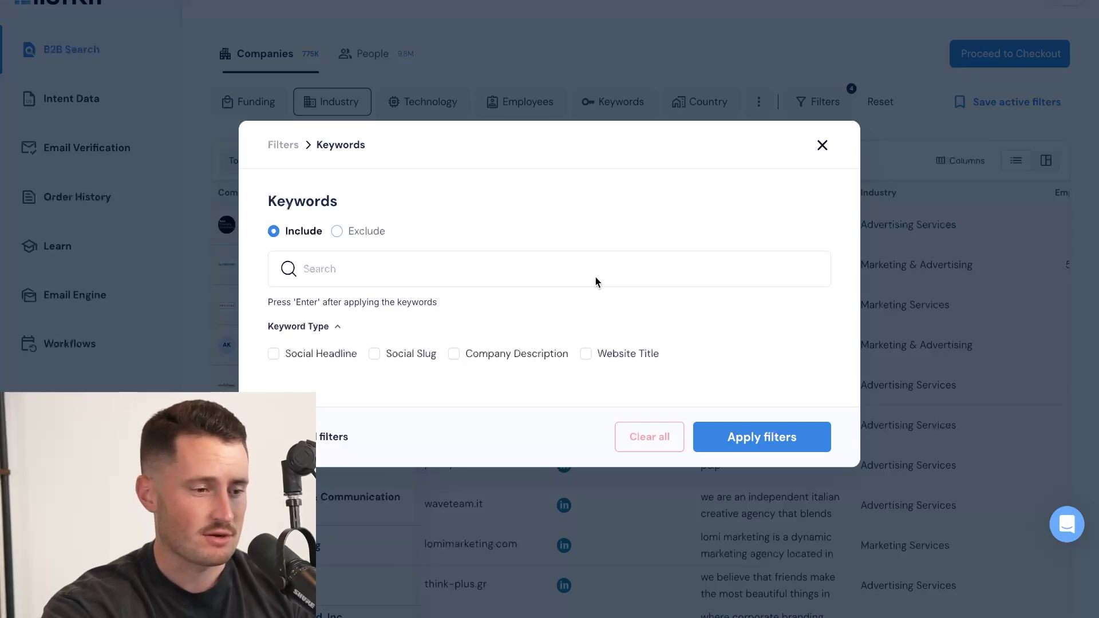
pyautogui.click(580, 272)
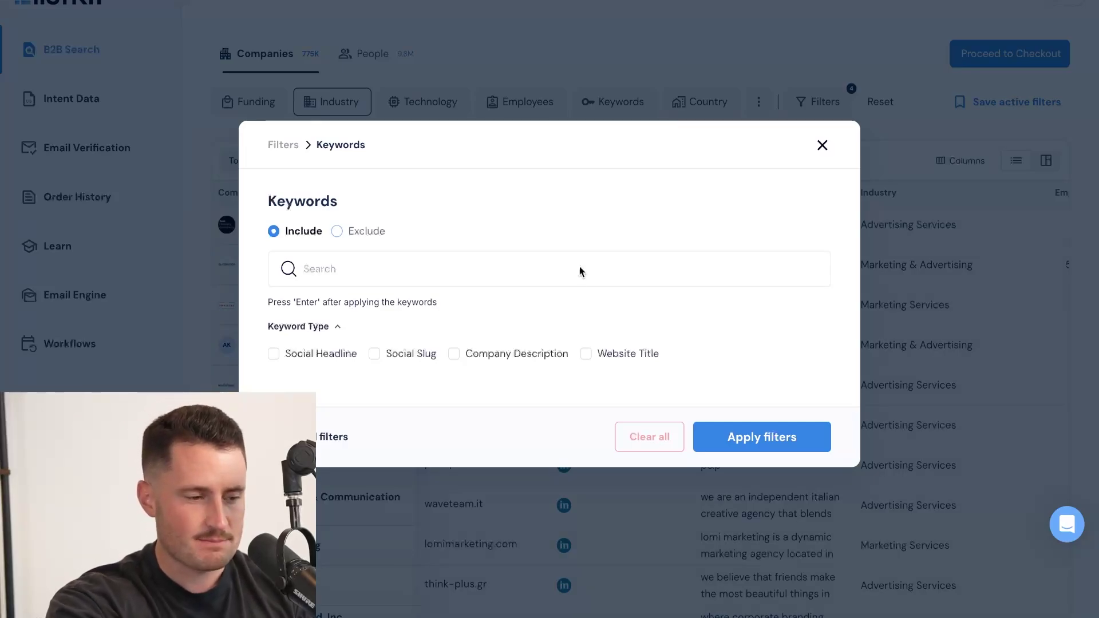
pyautogui.write('tiktok')
pyautogui.press('Return')
pyautogui.write('tiktok shop')
pyautogui.press('Return')
pyautogui.write('tiktok ad')
pyautogui.press('Return')
pyautogui.write('tiktok marketing')
pyautogui.click(762, 521)
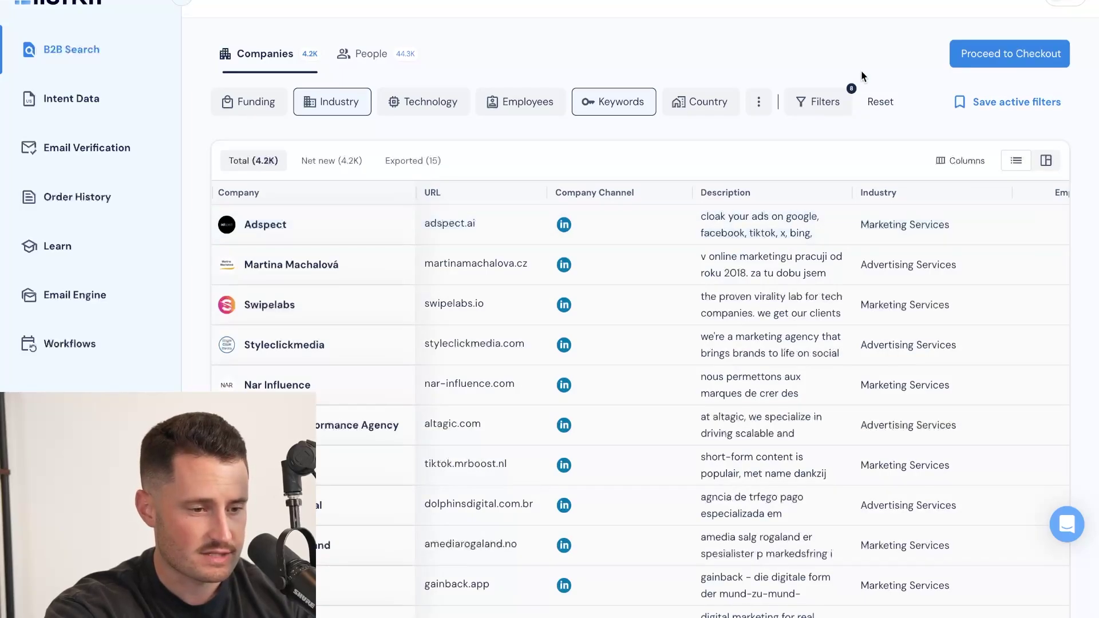
# Filter companies to the United States, United Kingdom, Canada and Australia and review the results.
pyautogui.scroll(-7, 523, 309)
pyautogui.scroll(8, 527, 321)
pyautogui.scroll(-1, 614, 304)
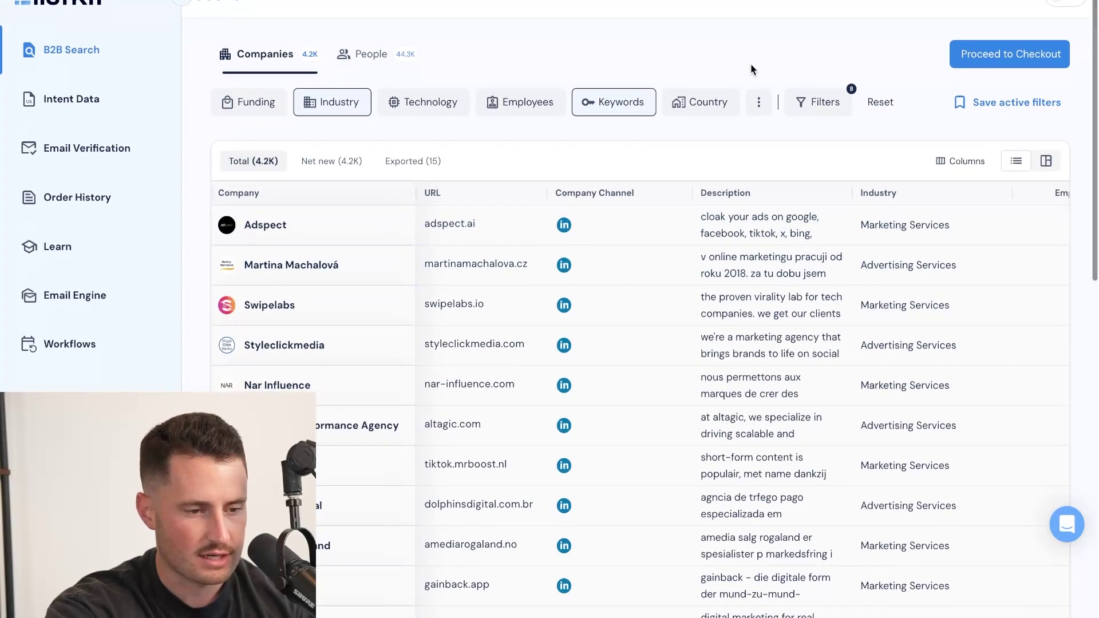
pyautogui.click(731, 108)
pyautogui.click(283, 211)
pyautogui.click(569, 329)
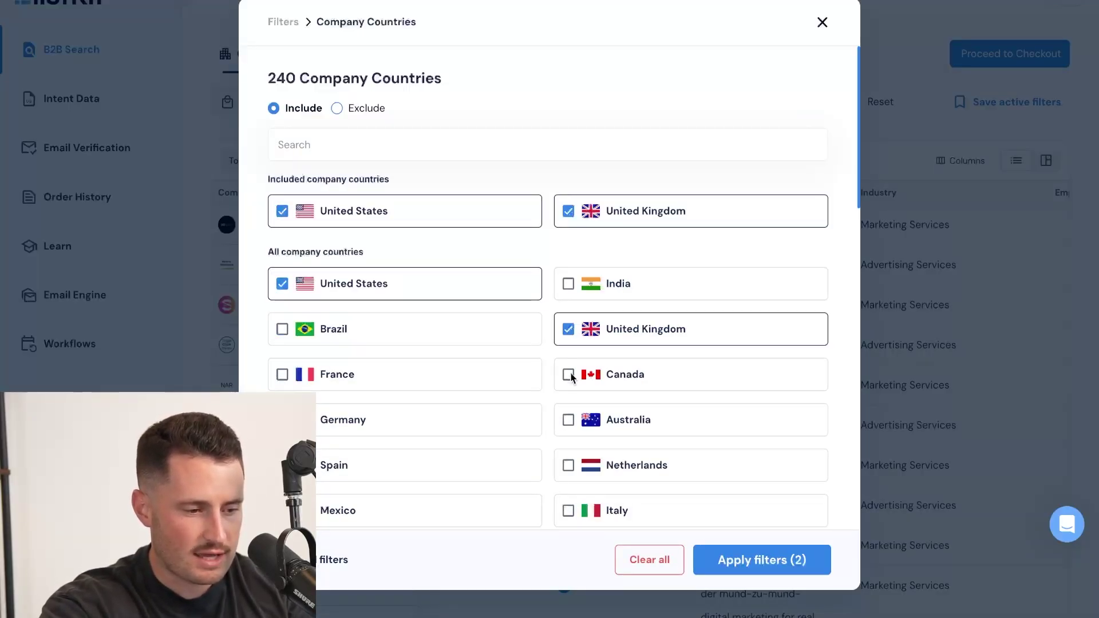
pyautogui.click(568, 374)
pyautogui.click(568, 465)
pyautogui.click(754, 563)
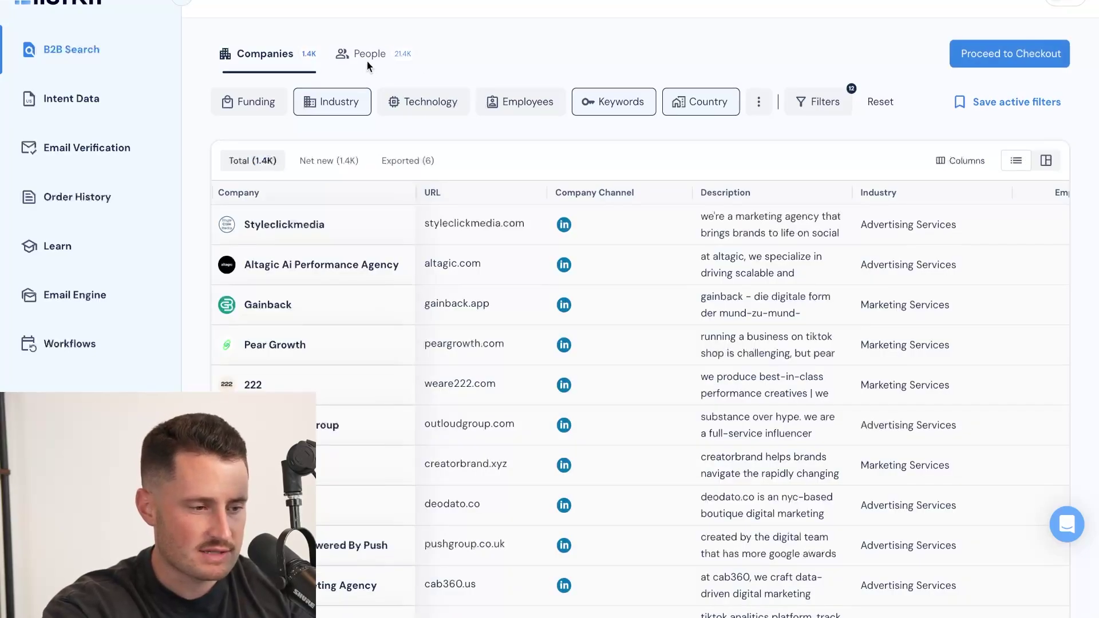
pyautogui.moveTo(710, 273)
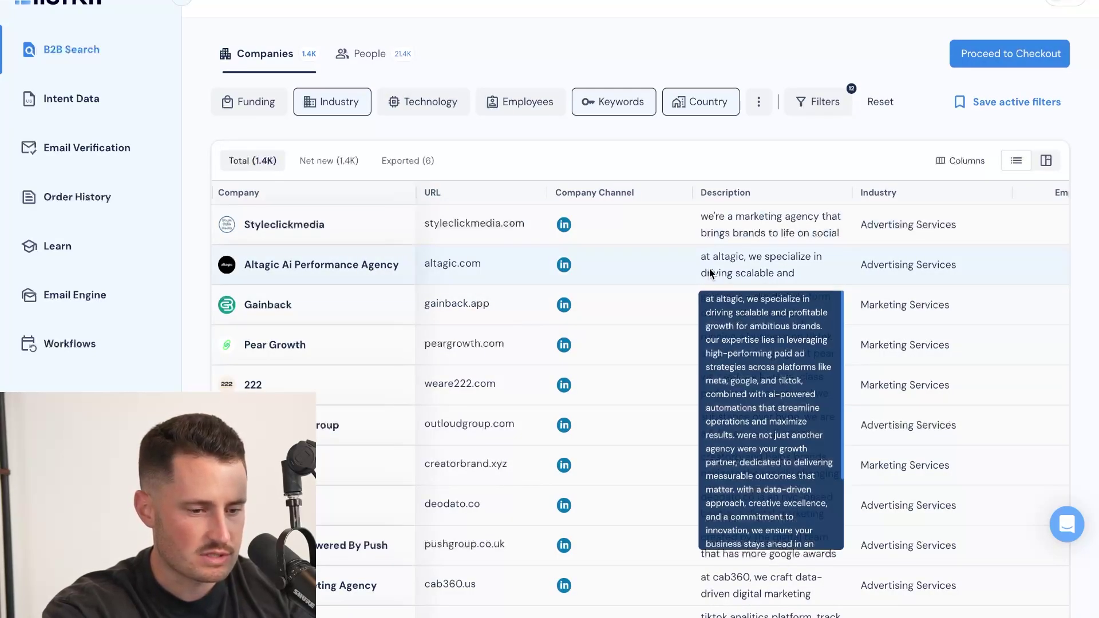
pyautogui.scroll(-3, 669, 299)
pyautogui.scroll(3, 668, 299)
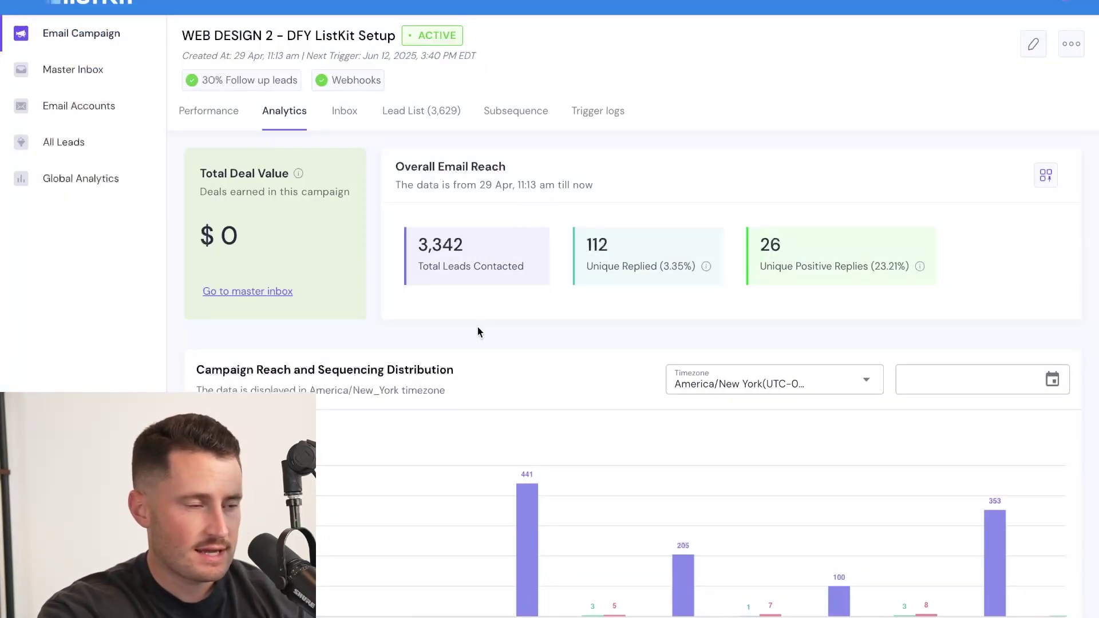
# Highlight the leads-contacted total and 26 positive replies, then open the campaign's final review.
pyautogui.moveTo(417, 244); pyautogui.dragTo(519, 283)
pyautogui.doubleClick(772, 247)
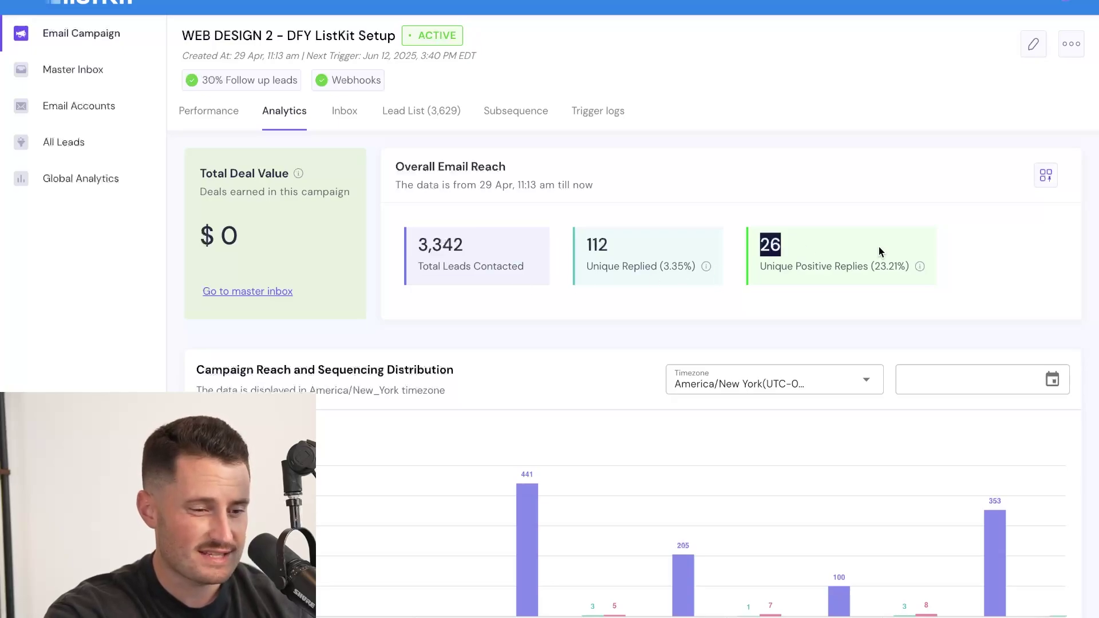
pyautogui.click(1031, 55)
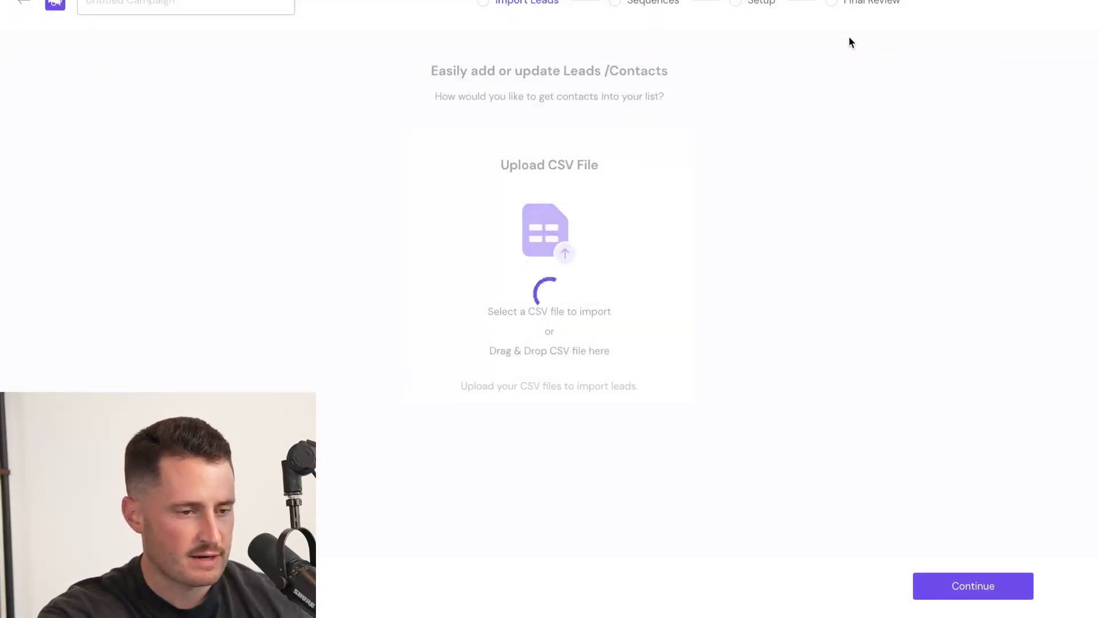
pyautogui.click(827, 3)
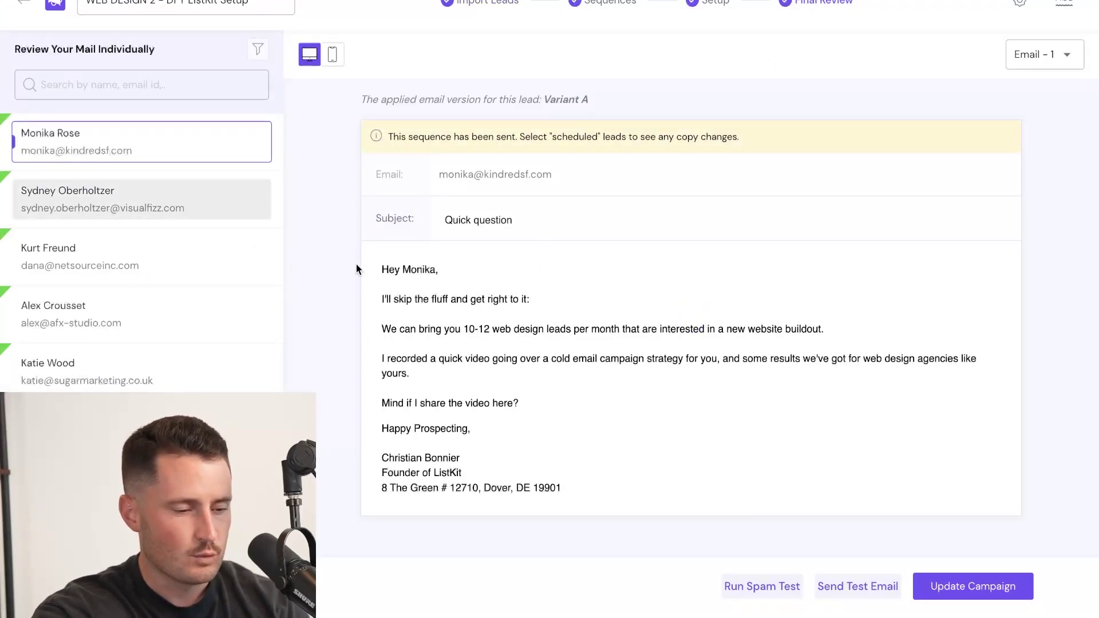
# Preview the second, third (Variant C) and fourth (Variant D) leads' email variants.
pyautogui.moveTo(464, 330); pyautogui.dragTo(649, 331)
pyautogui.click(650, 331)
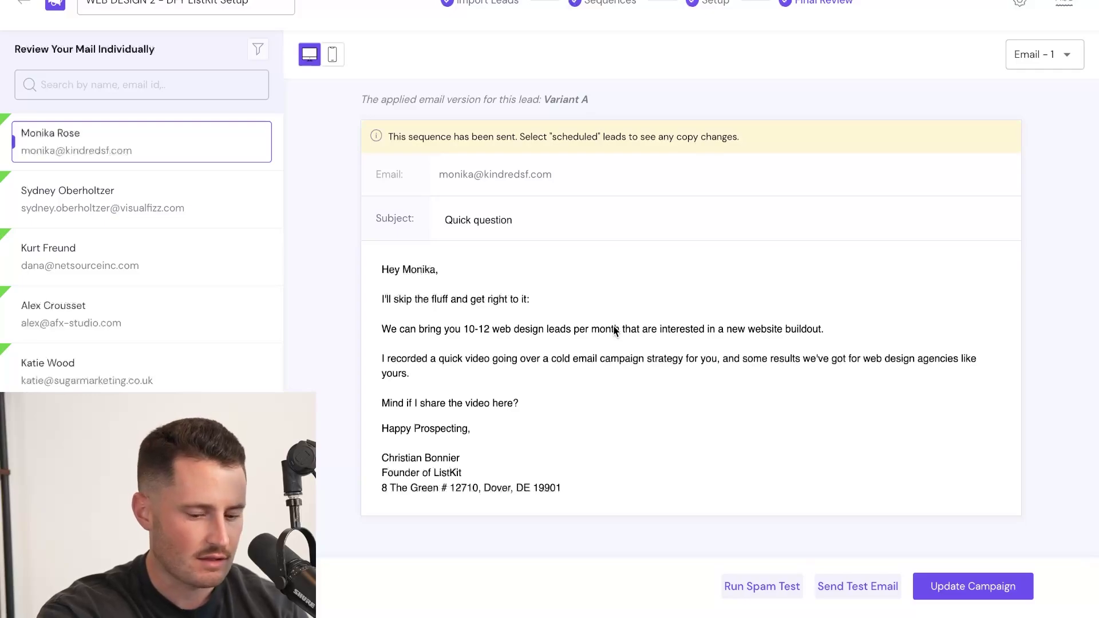
pyautogui.click(109, 194)
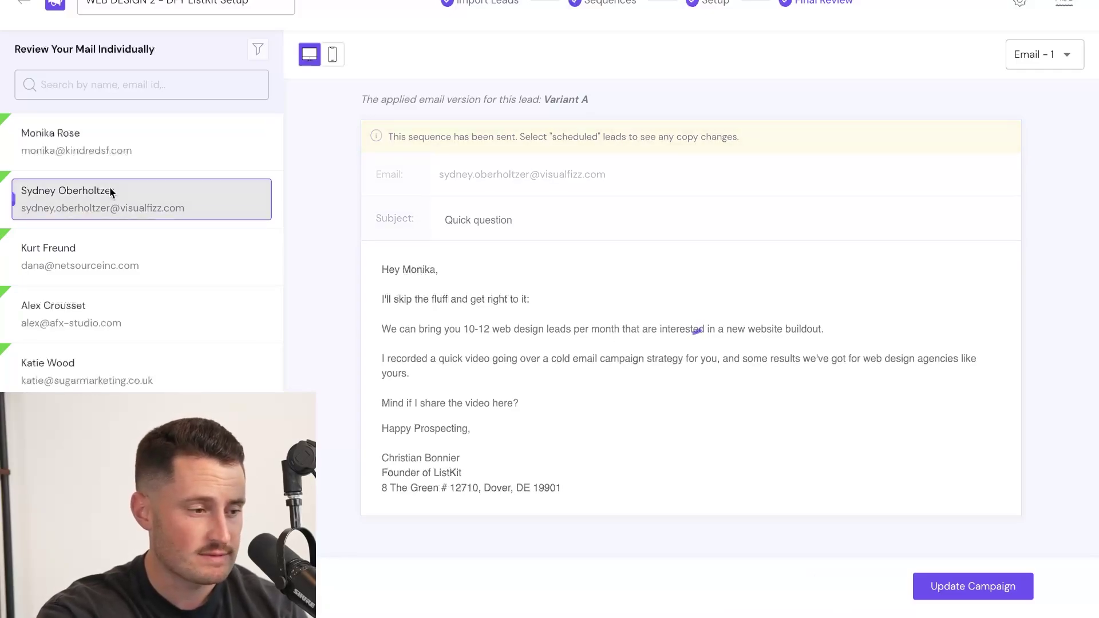
pyautogui.click(214, 259)
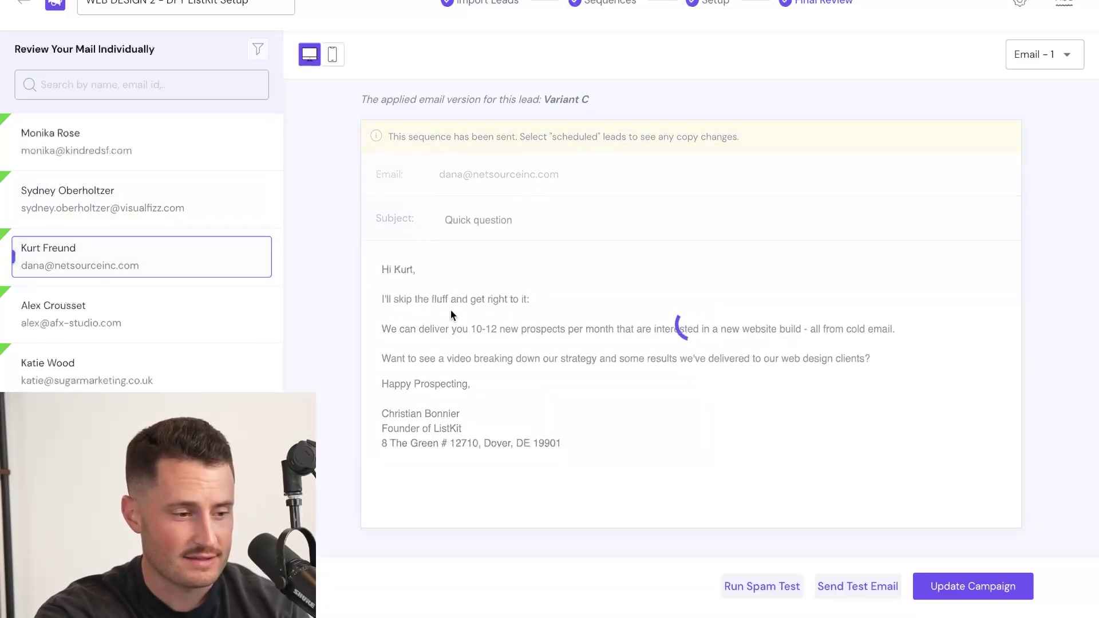
pyautogui.click(216, 308)
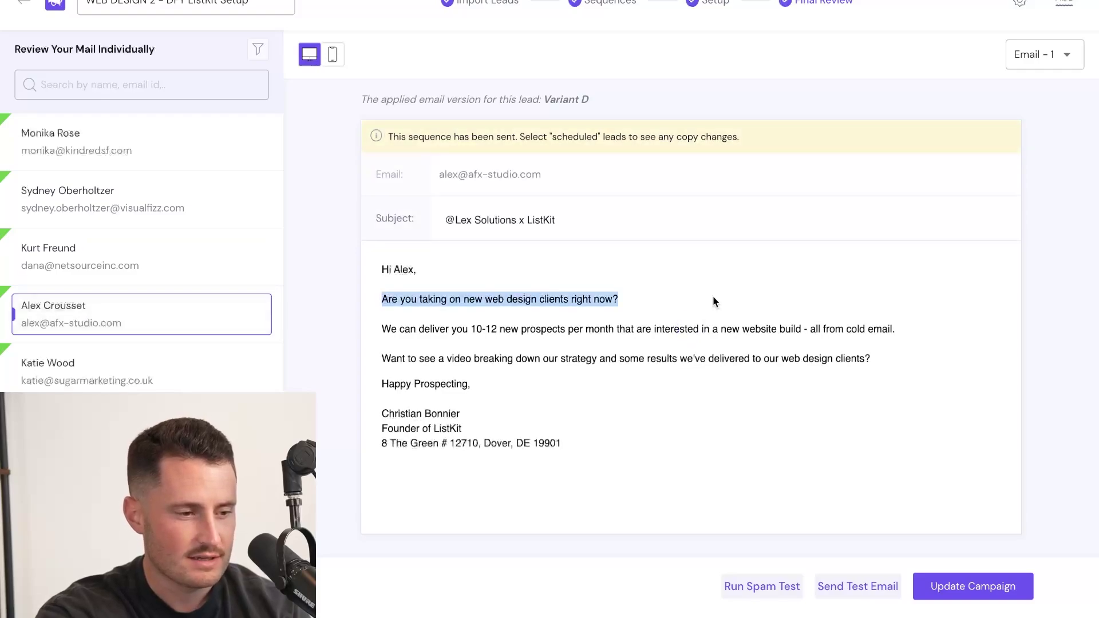
pyautogui.click(713, 297)
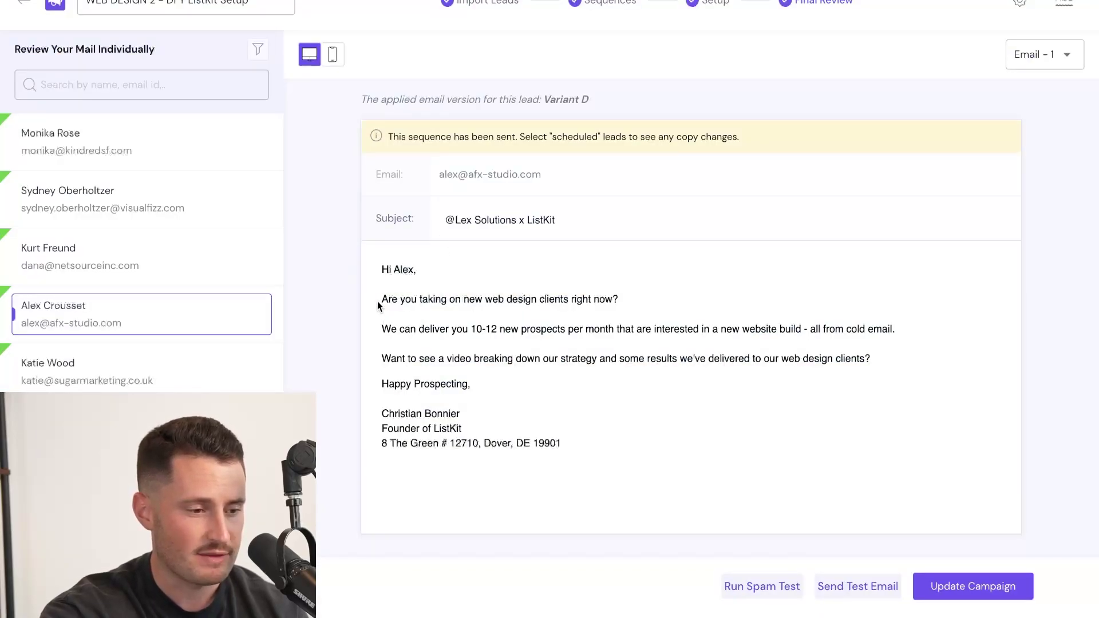
# Filter companies by employee count to 1-10, 11-50 and 51-200.
pyautogui.moveTo(378, 303); pyautogui.dragTo(687, 301)
pyautogui.click(621, 324)
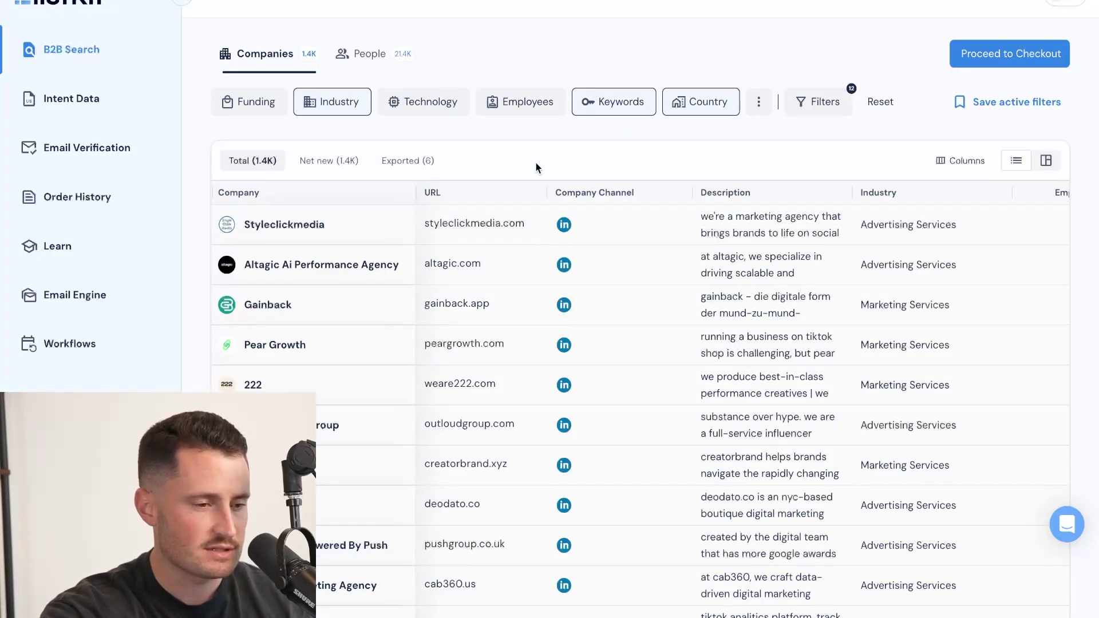
pyautogui.click(544, 107)
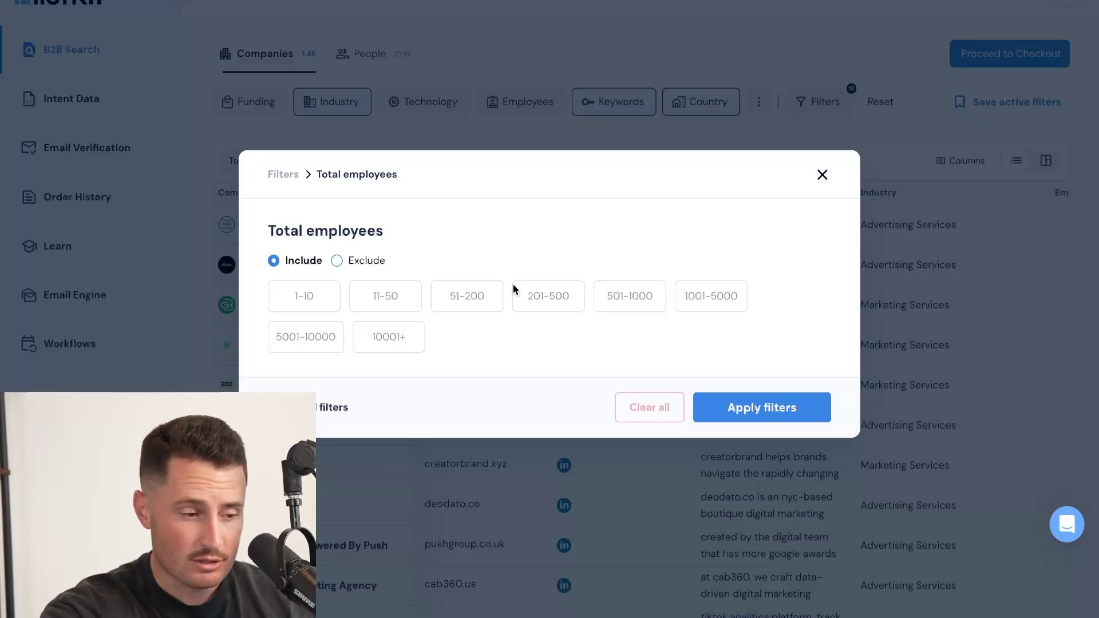
pyautogui.click(327, 296)
pyautogui.click(380, 316)
pyautogui.click(465, 318)
pyautogui.click(722, 436)
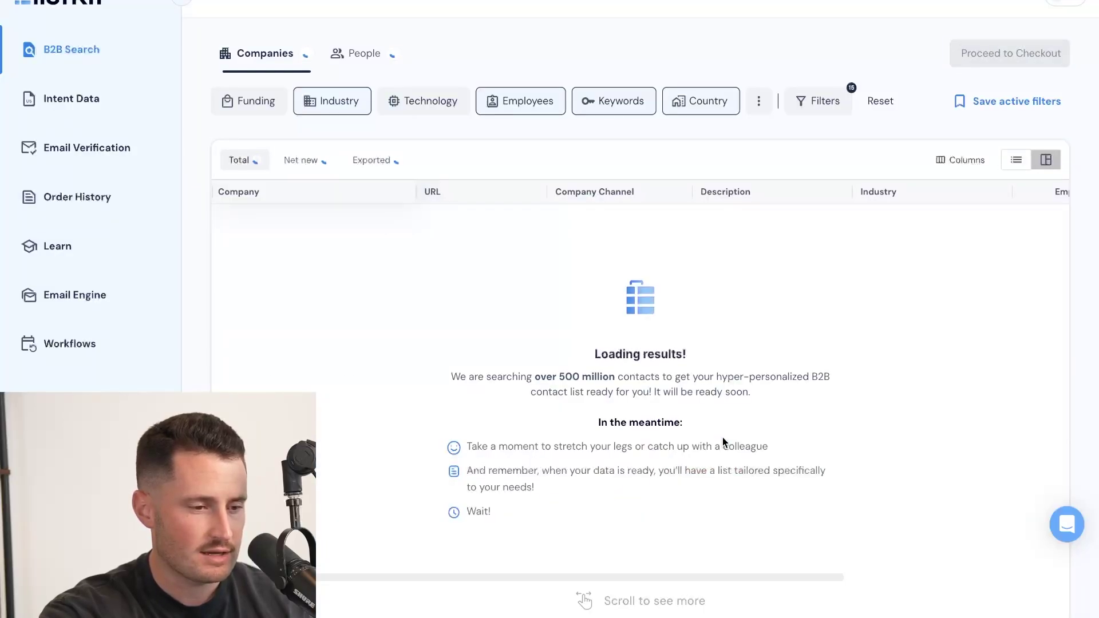
# Remove the 51-200 range so only 1-10 and 11-50 employee companies remain.
pyautogui.click(520, 114)
pyautogui.click(815, 138)
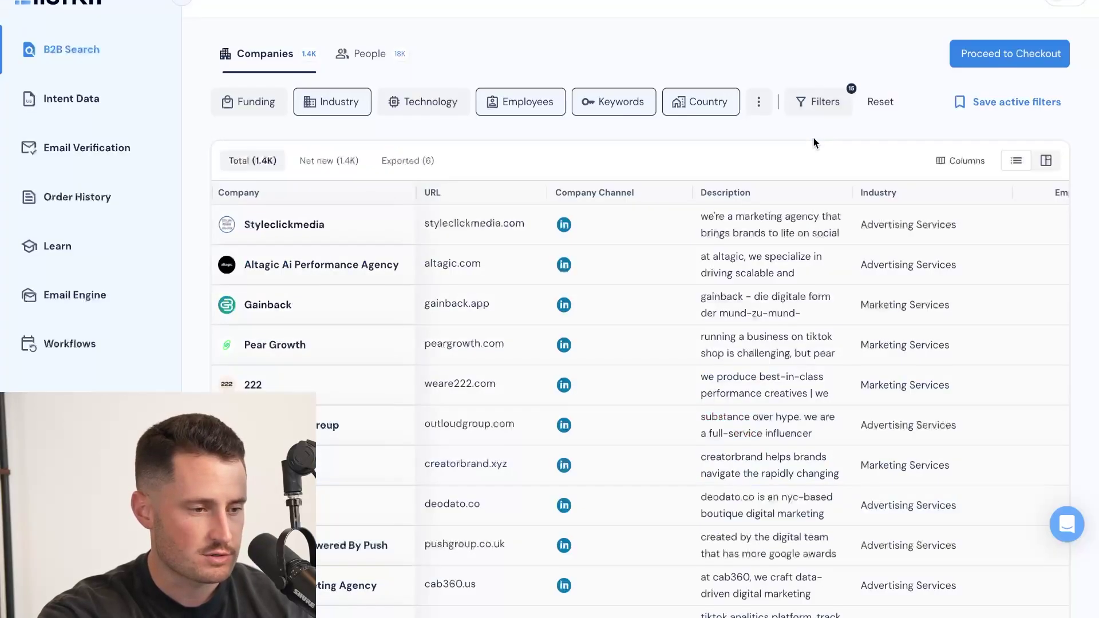
pyautogui.click(520, 101)
pyautogui.click(440, 330)
pyautogui.click(761, 441)
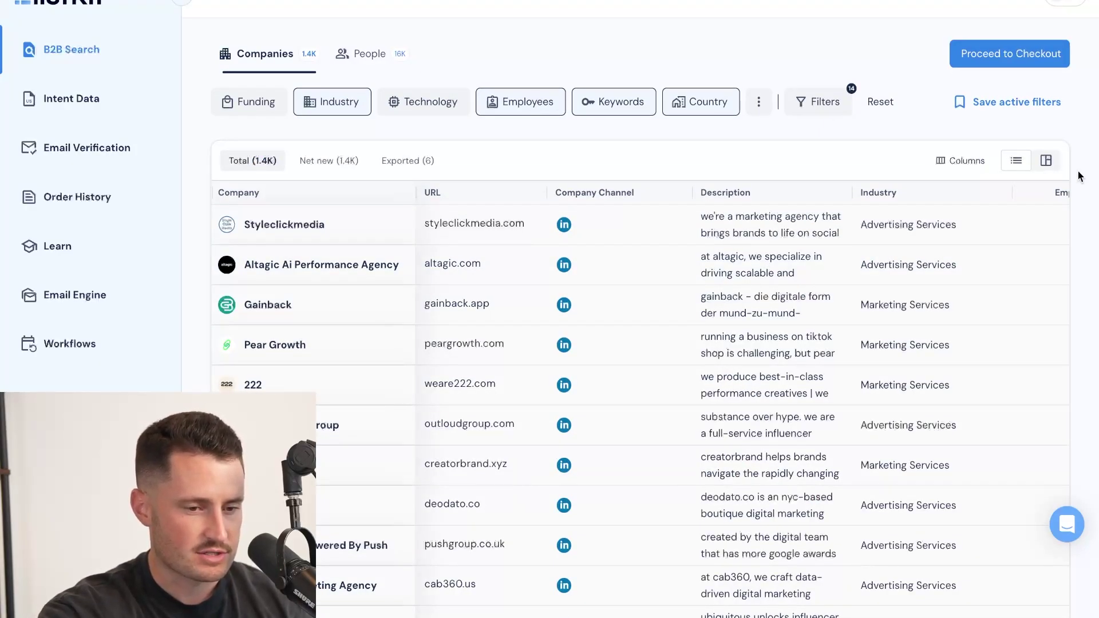
# On the People search, filter job titles to Owner, Chief Executive Officer, Founder, CMO and Chief Marketing Officer.
pyautogui.click(361, 53)
pyautogui.click(264, 92)
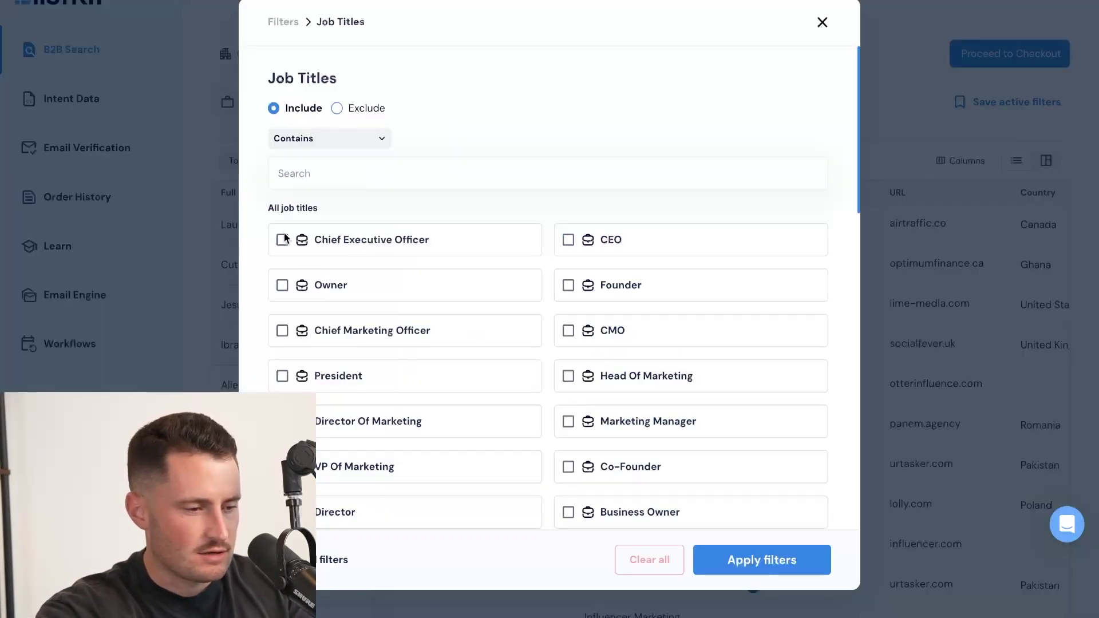
pyautogui.click(283, 281)
pyautogui.click(282, 312)
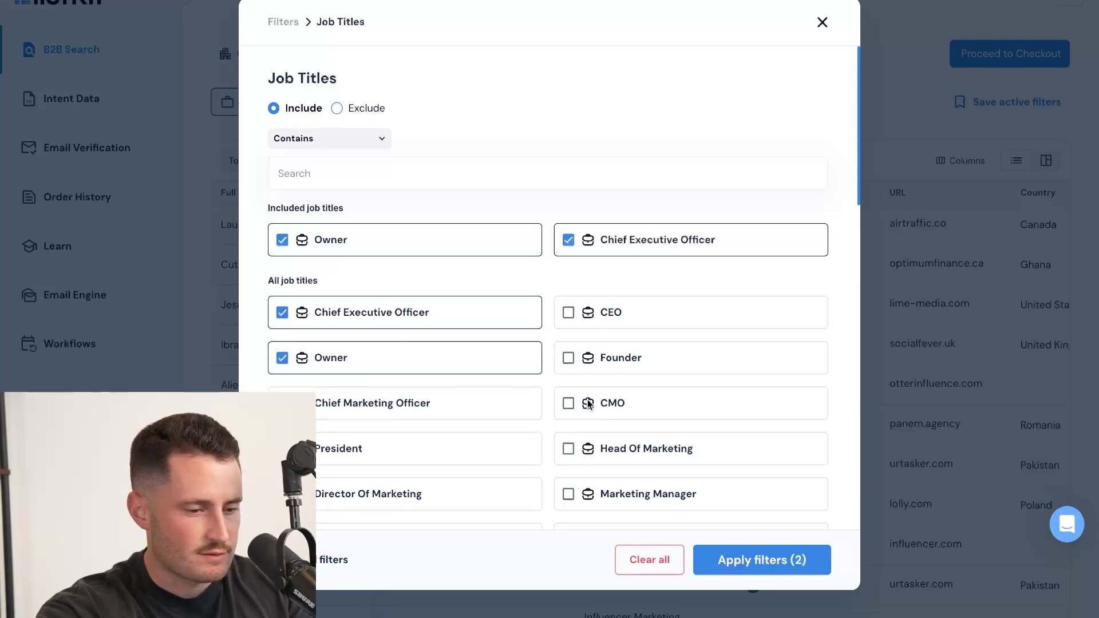
pyautogui.click(568, 403)
pyautogui.click(373, 403)
pyautogui.click(568, 358)
pyautogui.click(770, 562)
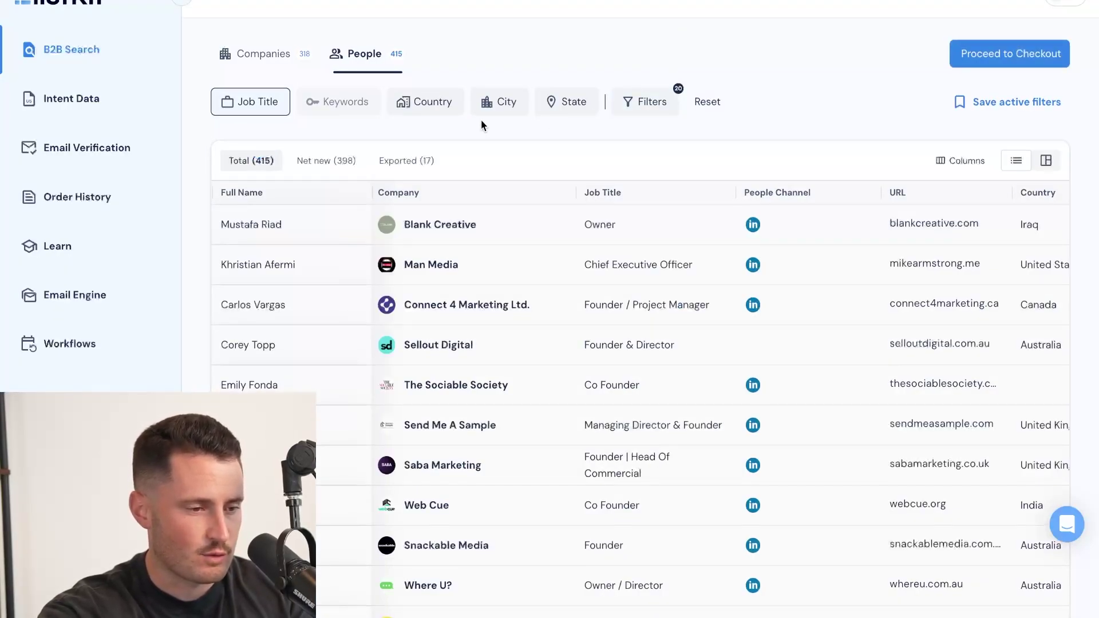
# Add Head Of Marketing, Marketing Manager, Director Of Marketing, President and VP Of Marketing titles, then show the insights dashboard.
pyautogui.click(280, 106)
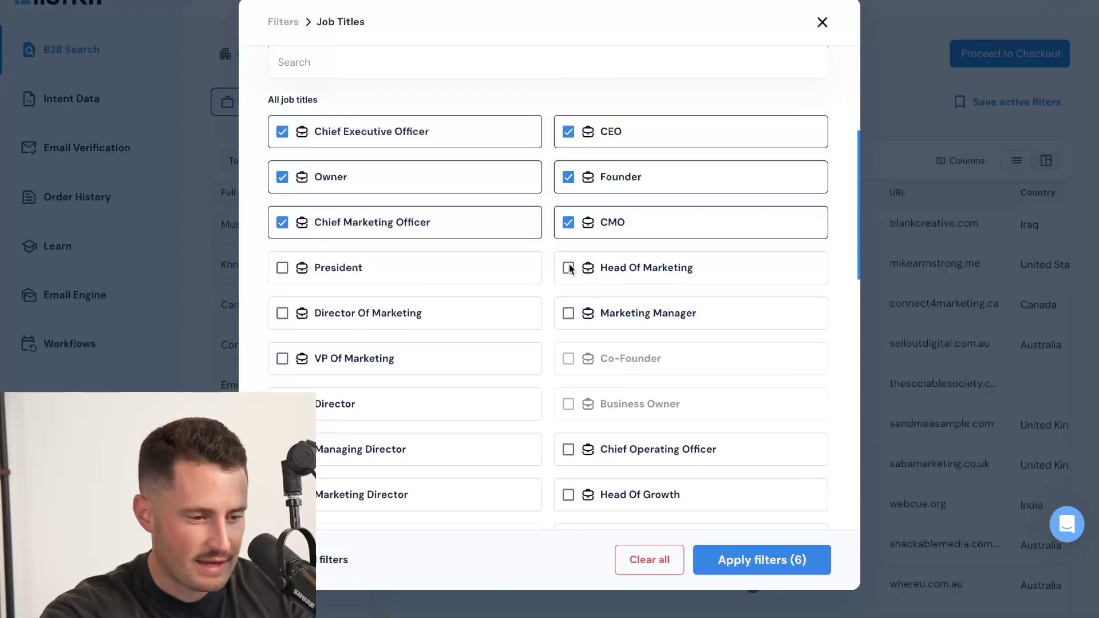
pyautogui.click(569, 267)
pyautogui.click(568, 358)
pyautogui.click(283, 359)
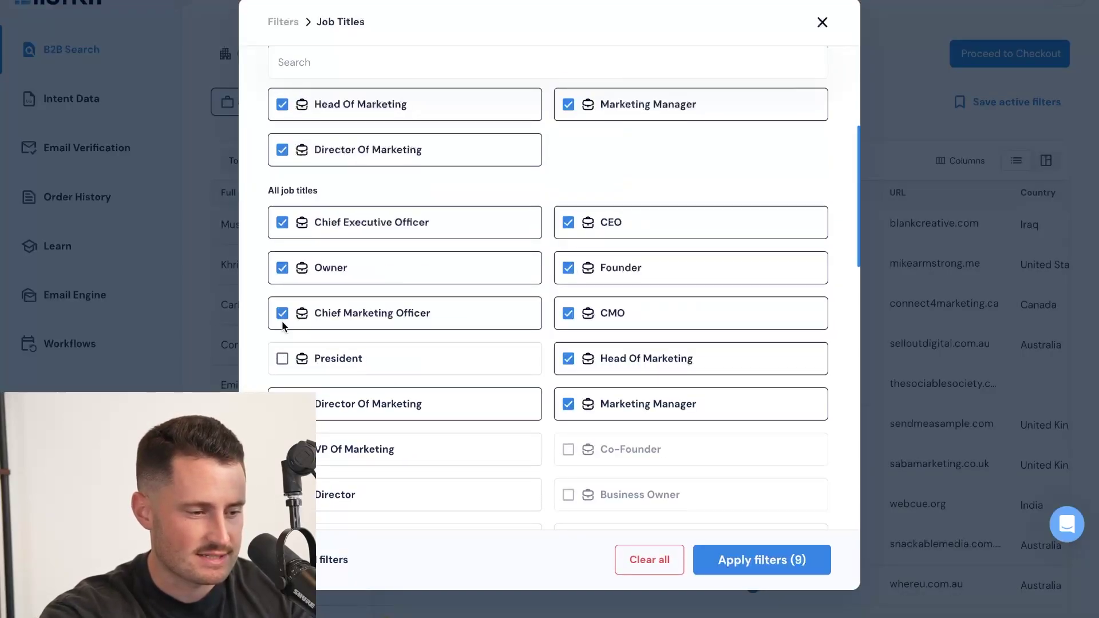
pyautogui.click(282, 359)
pyautogui.click(283, 449)
pyautogui.scroll(-2, 549, 343)
pyautogui.click(762, 560)
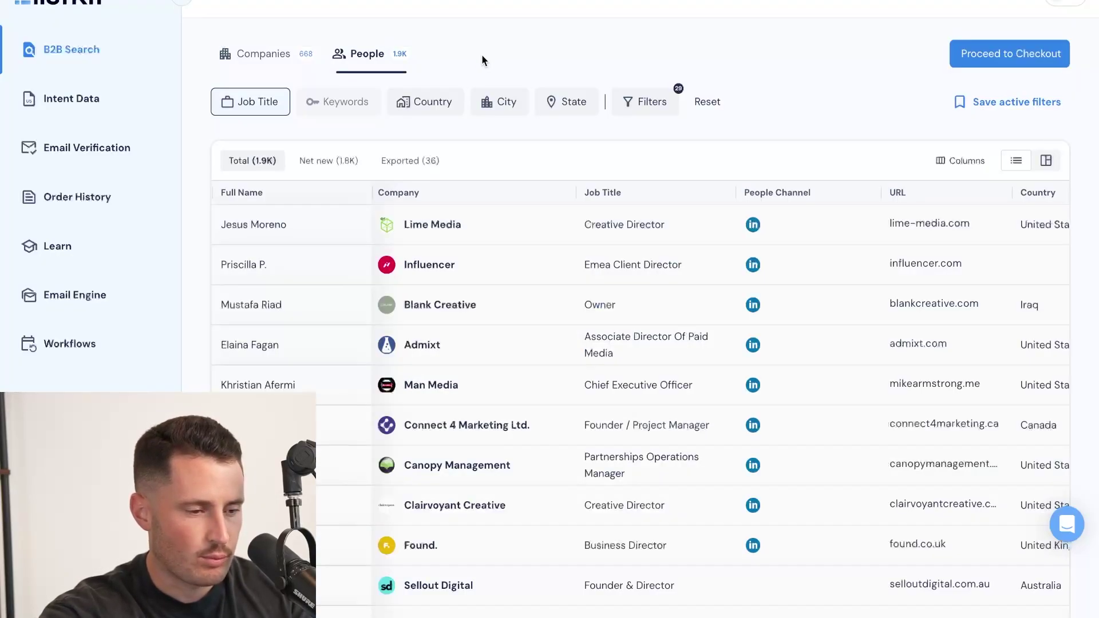
pyautogui.click(1046, 160)
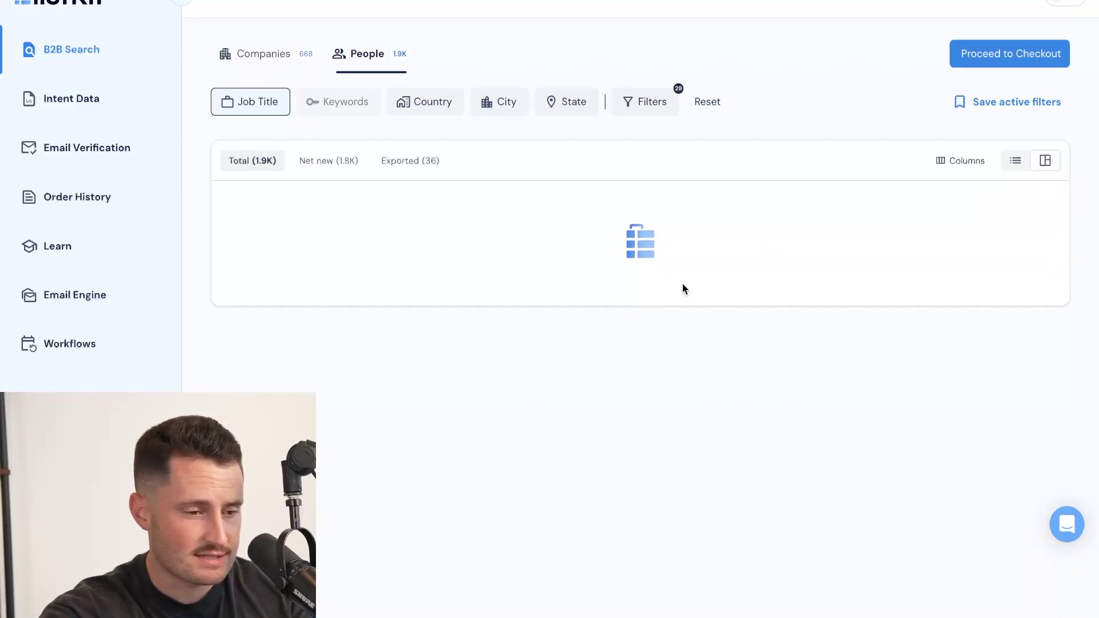
pyautogui.scroll(-3, 521, 356)
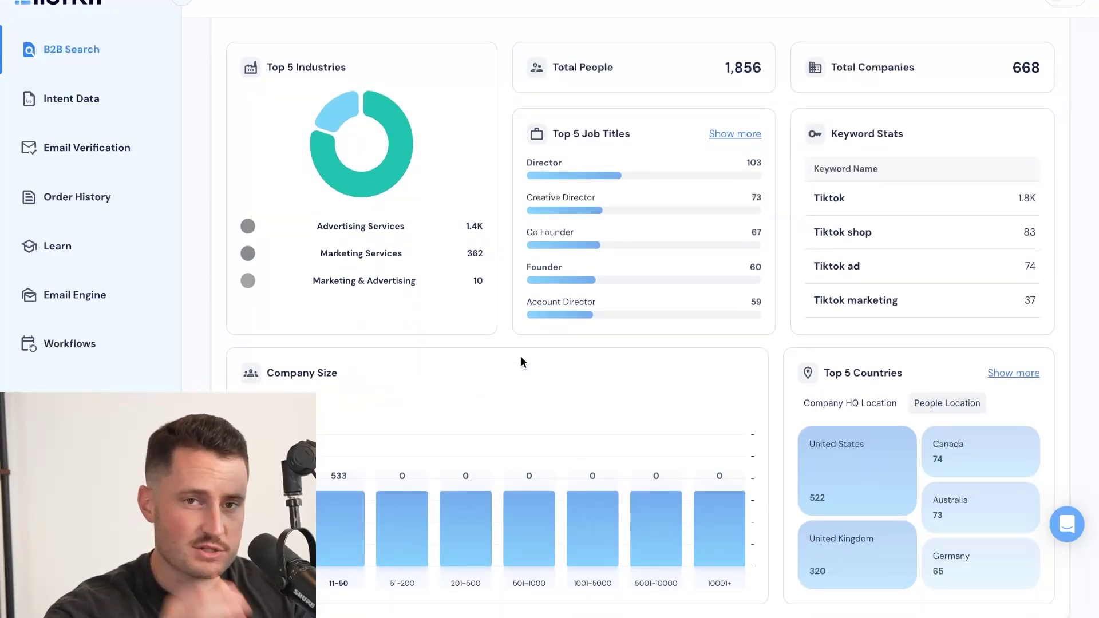
pyautogui.scroll(-1, 521, 362)
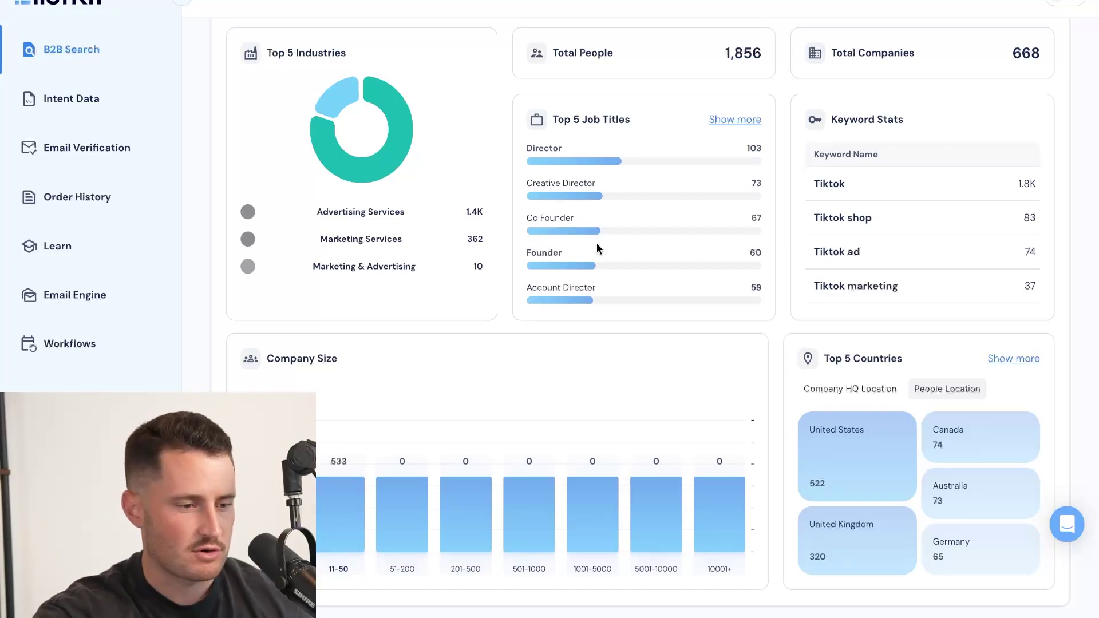
pyautogui.scroll(5, 596, 197)
pyautogui.scroll(-10, 851, 196)
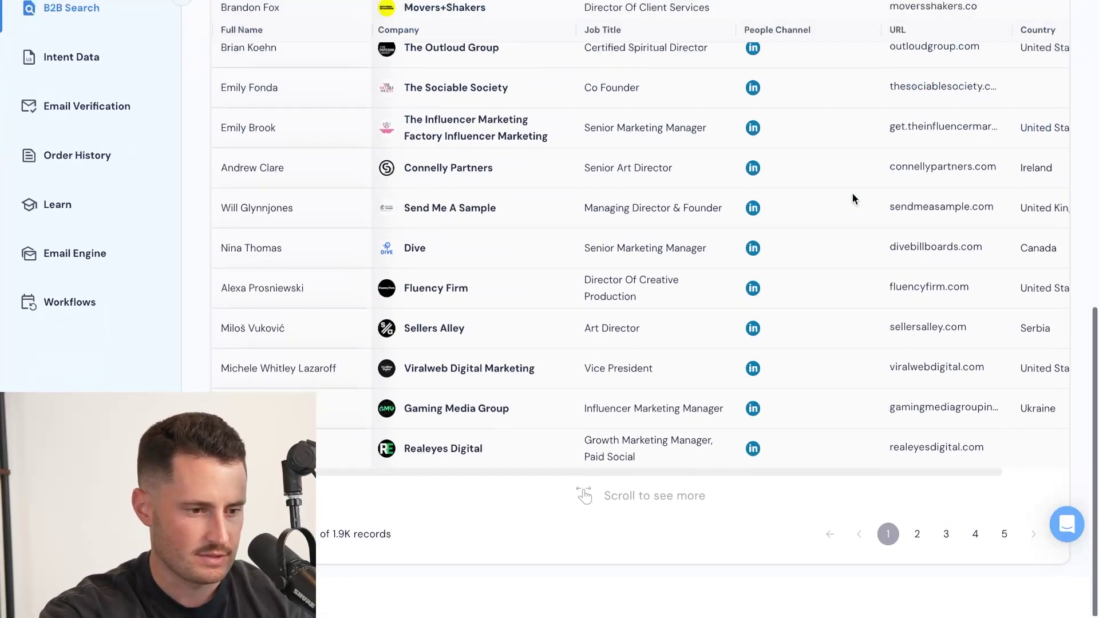
pyautogui.scroll(10, 605, 383)
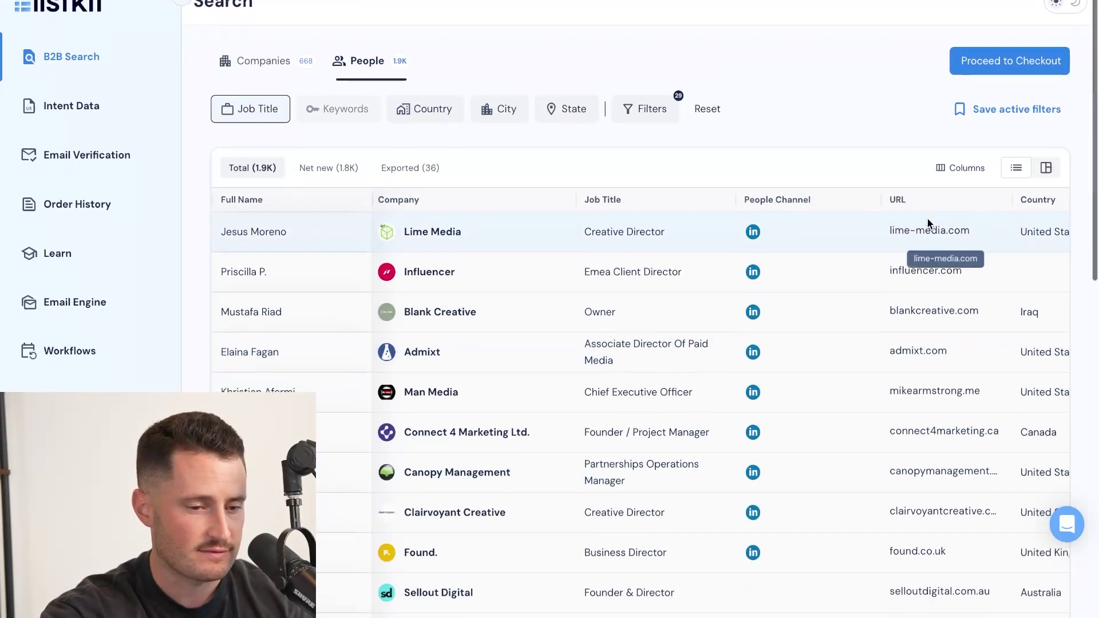
pyautogui.click(1046, 167)
pyautogui.scroll(-1, 686, 223)
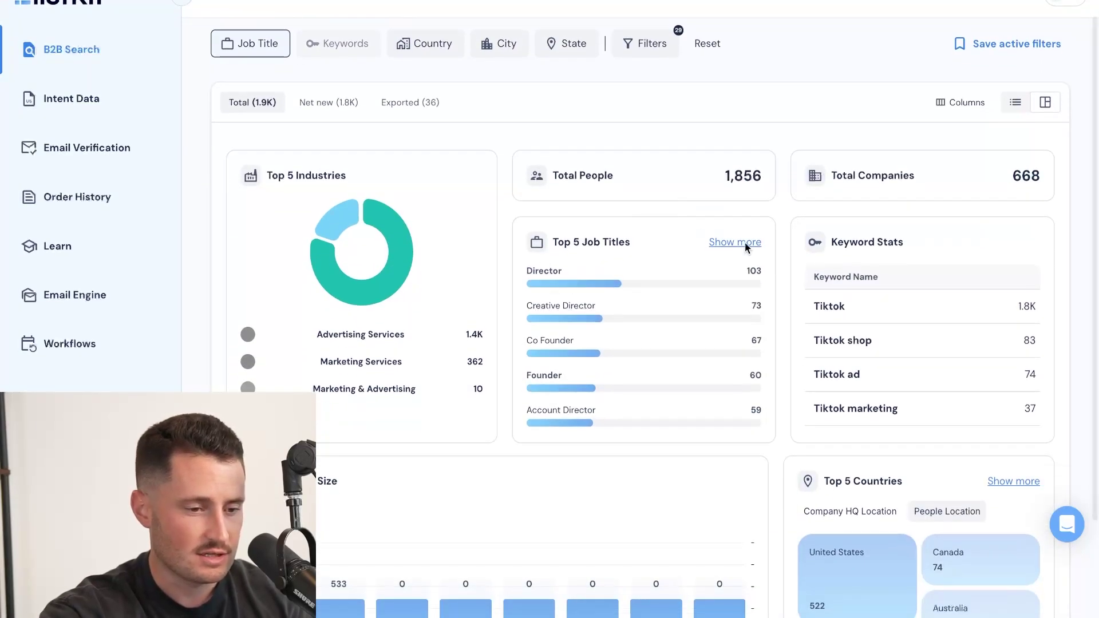
pyautogui.click(744, 243)
pyautogui.scroll(-3, 592, 320)
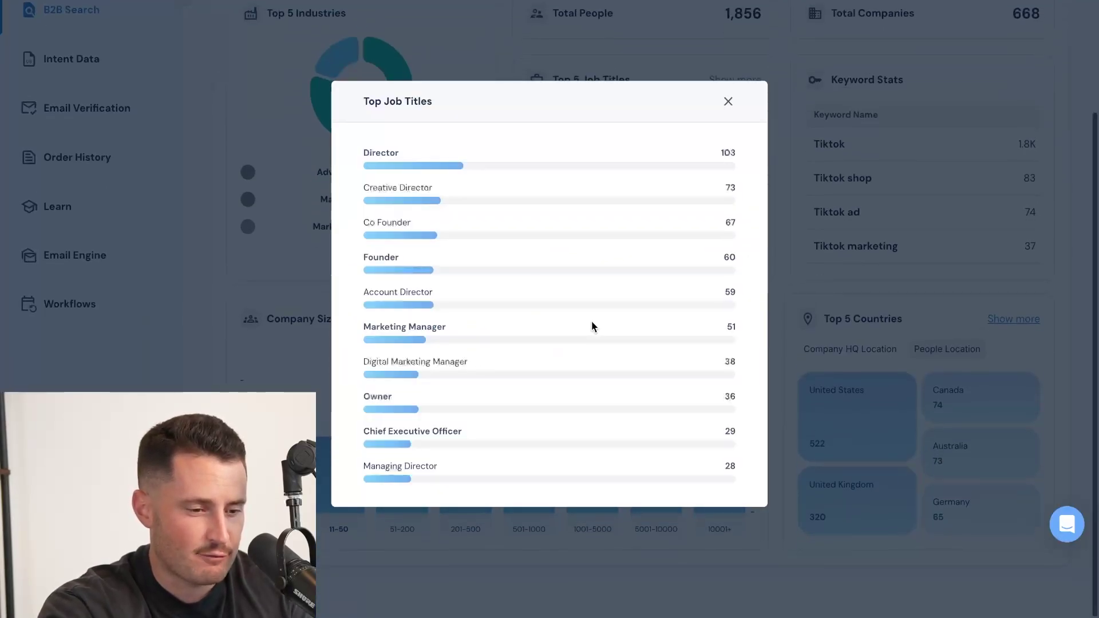
pyautogui.scroll(1, 592, 321)
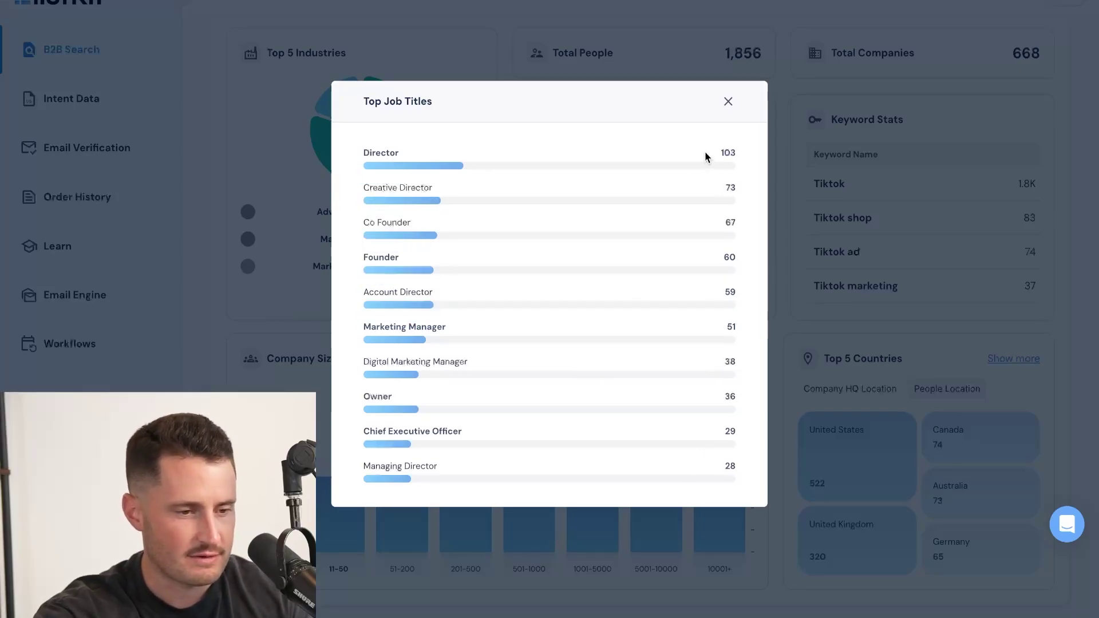
pyautogui.click(728, 101)
pyautogui.scroll(4, 650, 211)
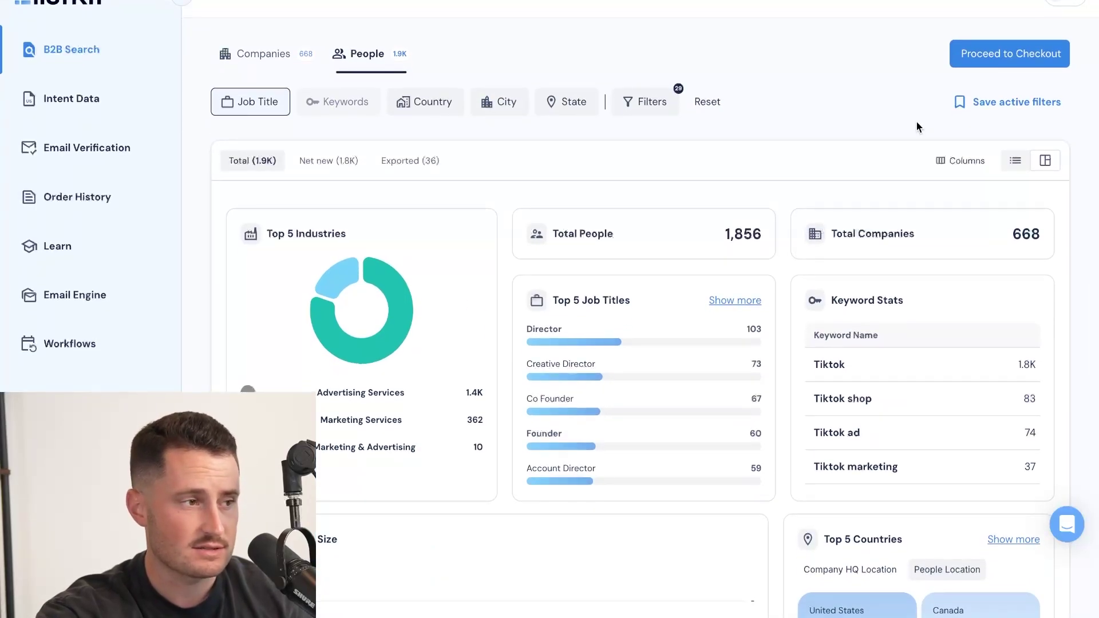
# Save the active filters under the name 'Titkktok agencies'.
pyautogui.click(976, 103)
pyautogui.write('Titk')
pyautogui.write('ktok')
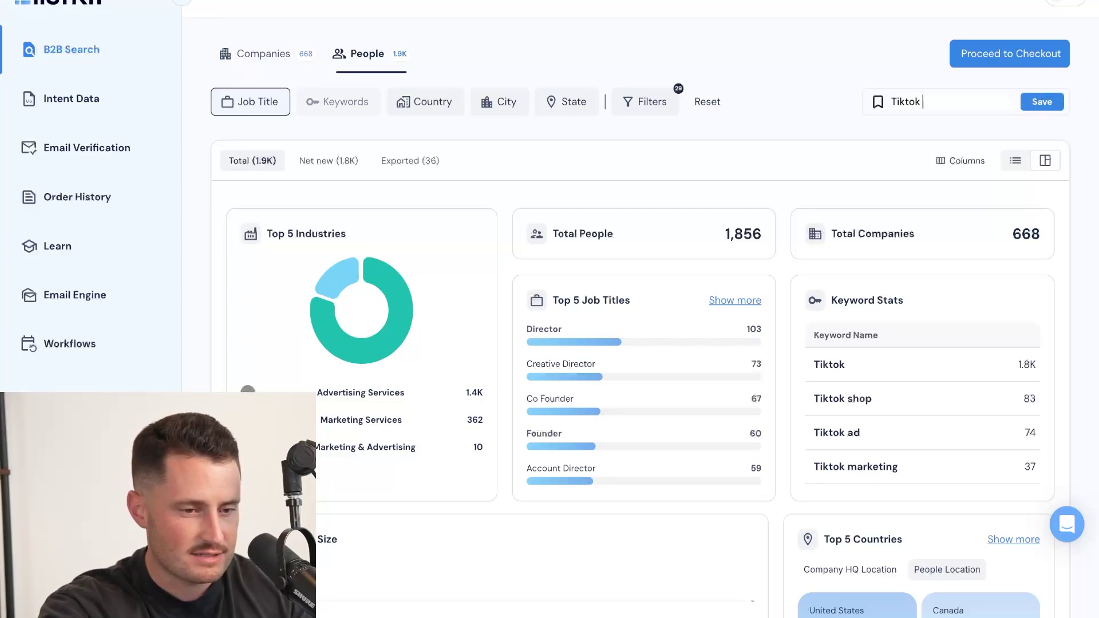
pyautogui.write(' agencies')
pyautogui.click(1042, 102)
# Check out 1,549 leads capped at 10 per company by redeeming credits.
pyautogui.click(1011, 53)
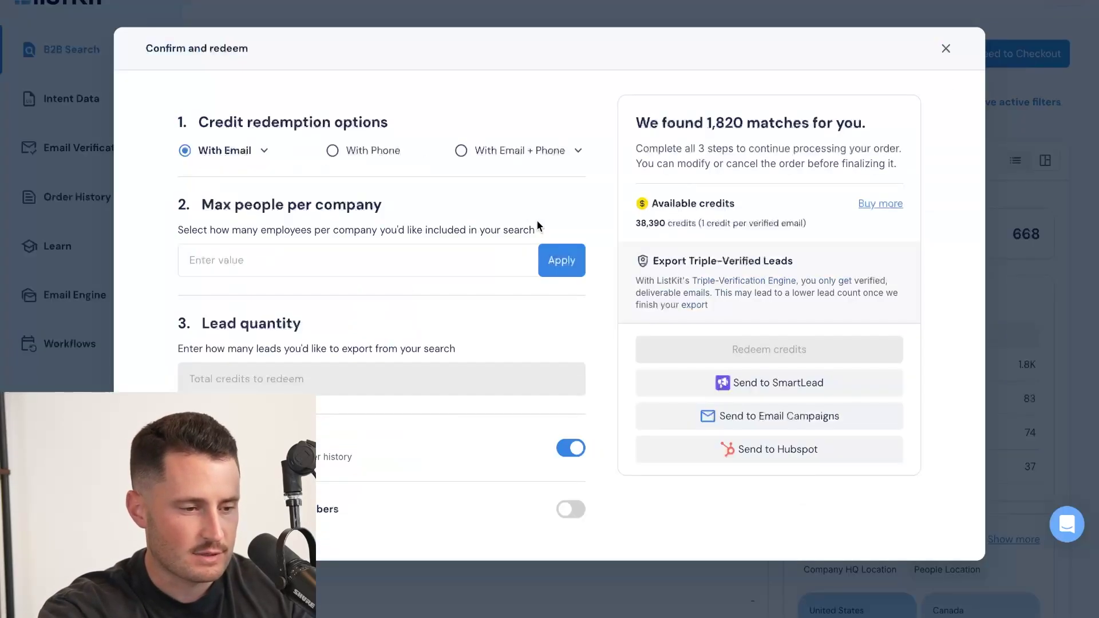
pyautogui.click(397, 263)
pyautogui.write('10')
pyautogui.click(559, 265)
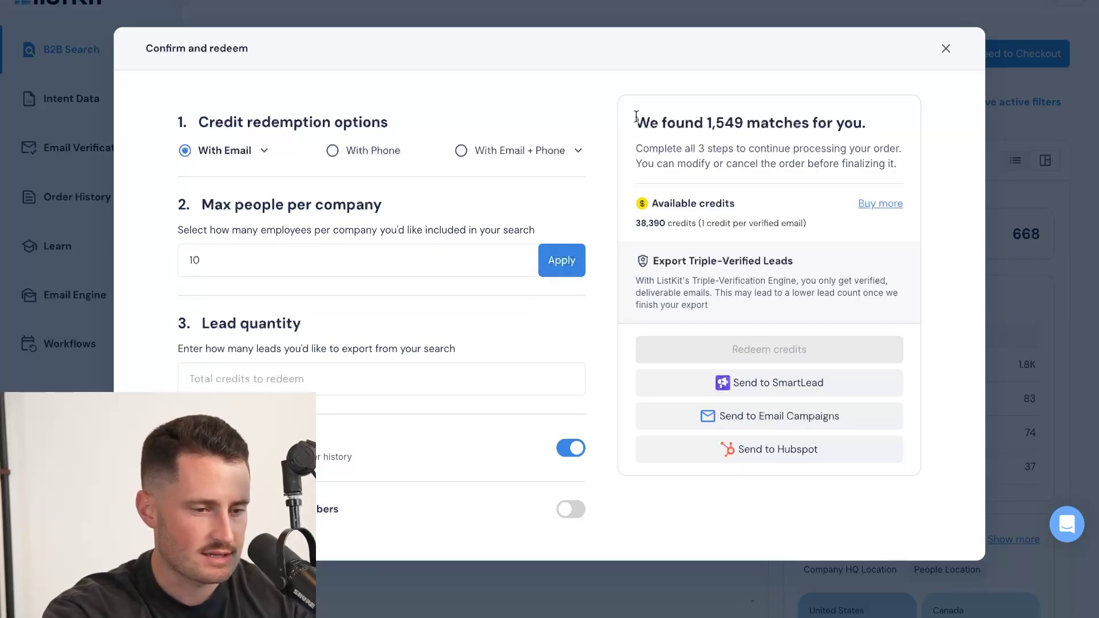
pyautogui.click(309, 382)
pyautogui.write('1549')
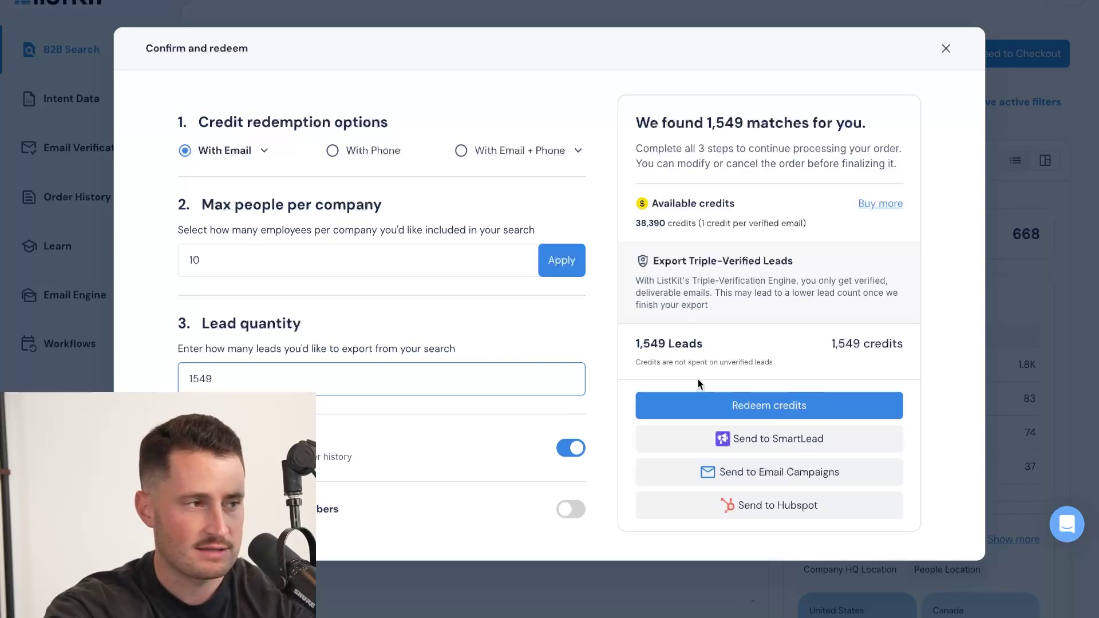
pyautogui.click(731, 411)
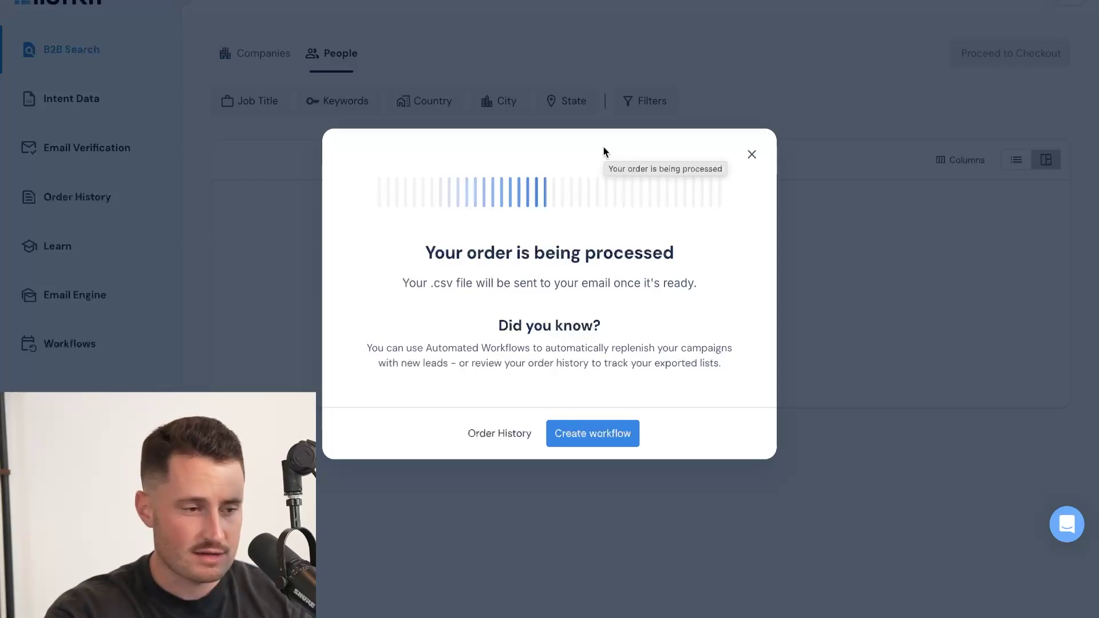
pyautogui.click(751, 154)
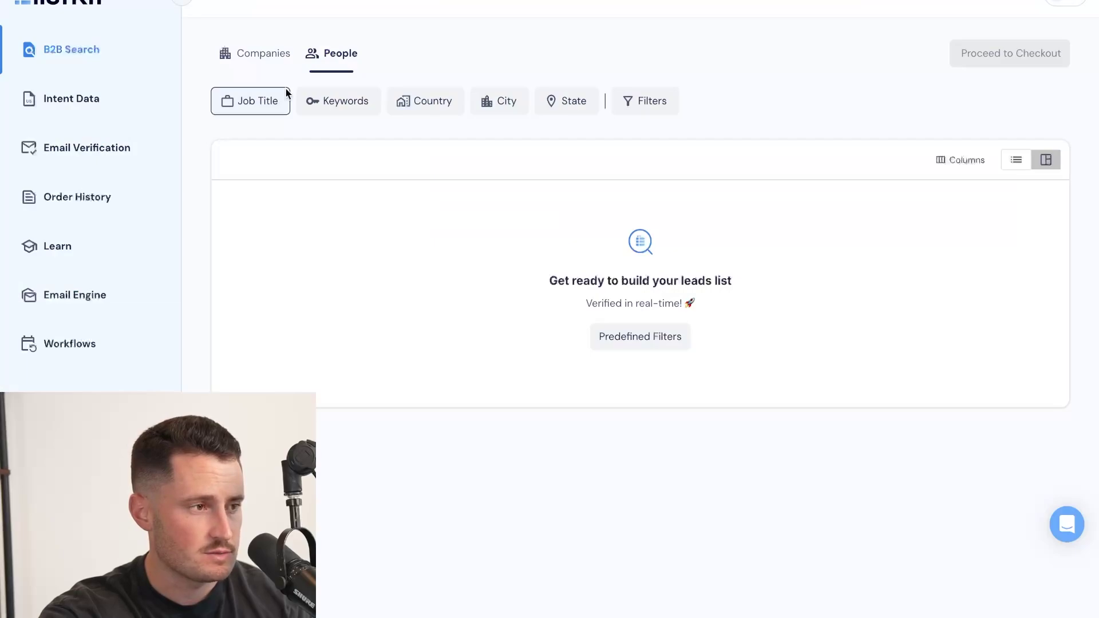
pyautogui.click(81, 105)
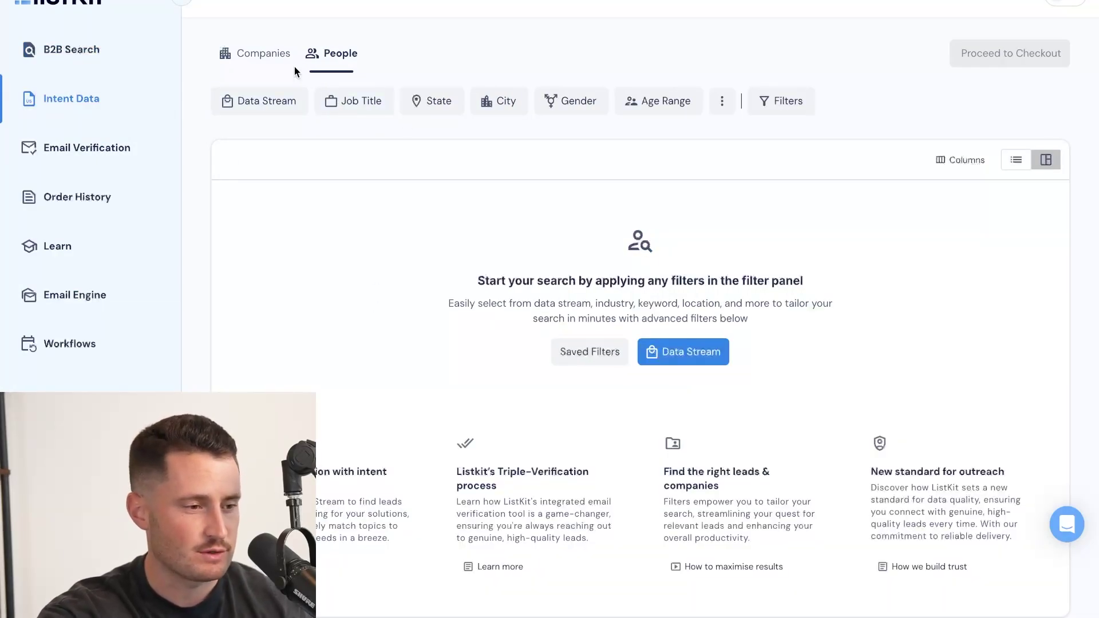
pyautogui.click(280, 54)
pyautogui.click(290, 103)
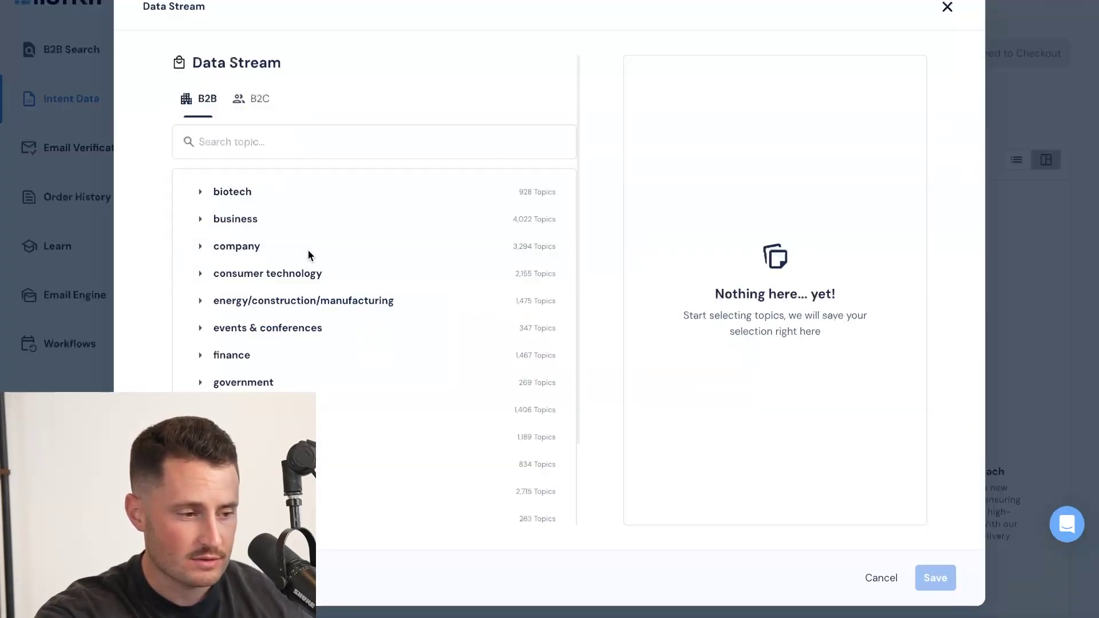
pyautogui.write('tiktok')
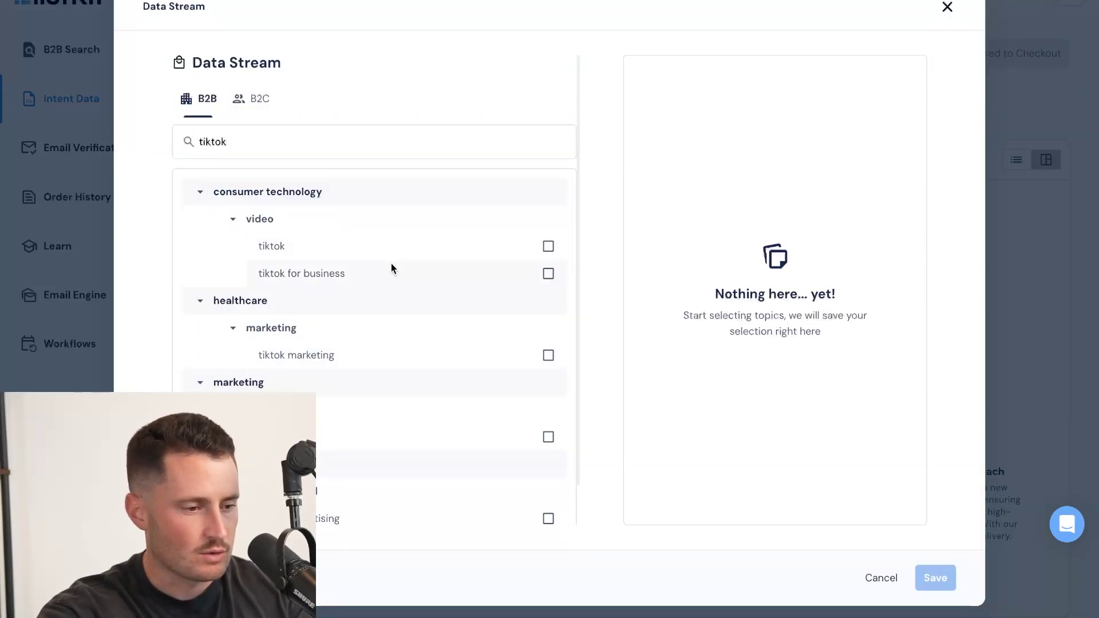
pyautogui.scroll(-1, 391, 264)
pyautogui.scroll(1, 320, 332)
pyautogui.moveTo(282, 135); pyautogui.dragTo(280, 132)
pyautogui.doubleClick(280, 131)
pyautogui.write('lead gen')
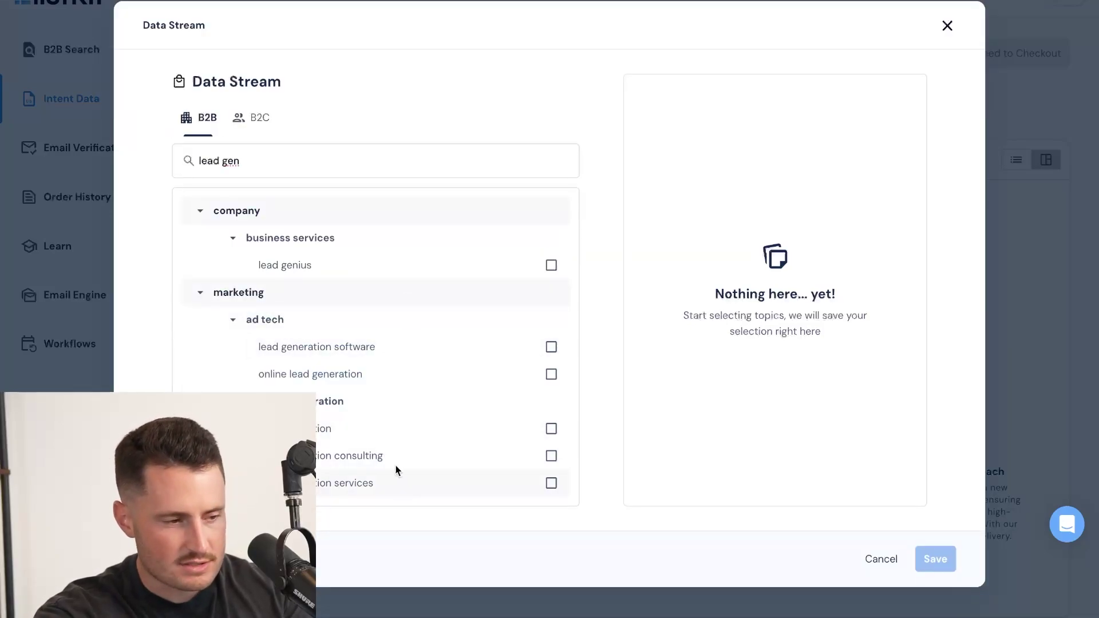
pyautogui.doubleClick(332, 173)
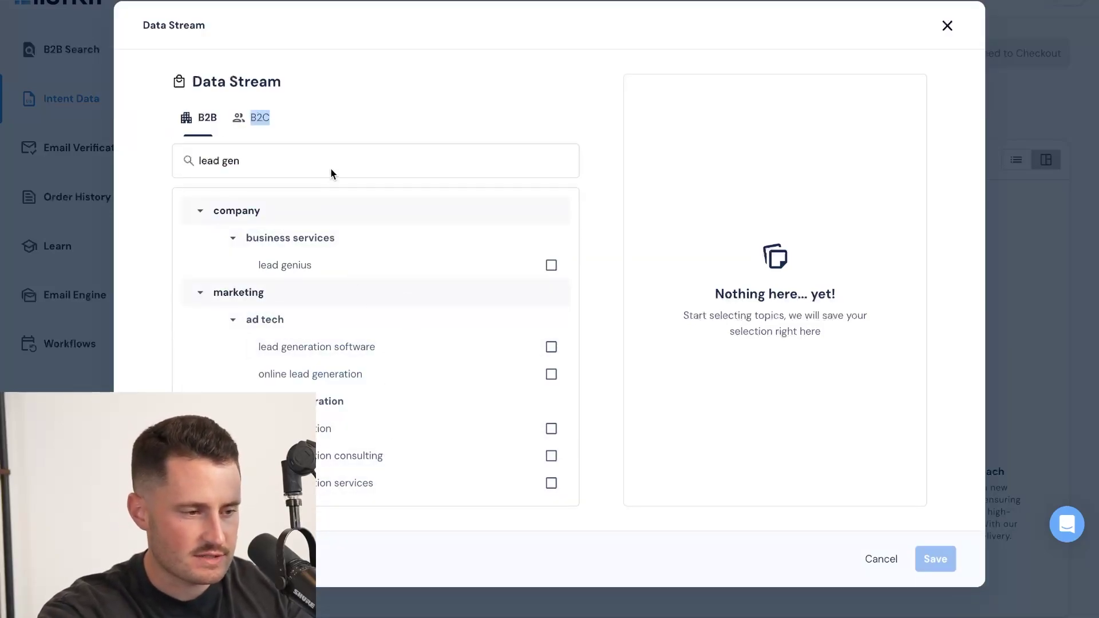
pyautogui.tripleClick(236, 166)
pyautogui.write('video market')
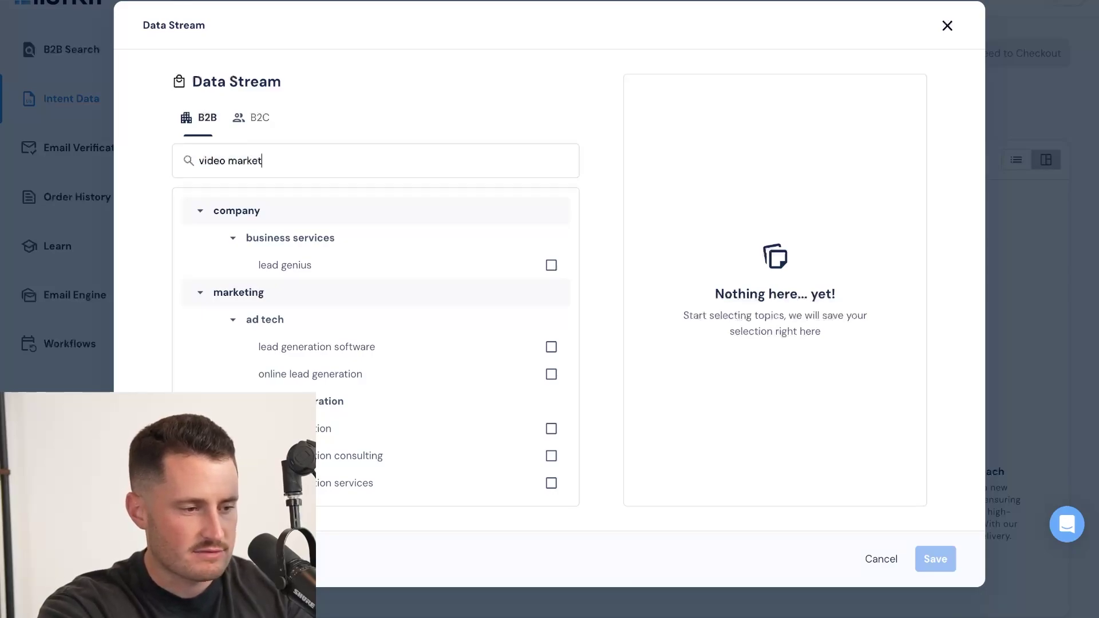
pyautogui.write('ing')
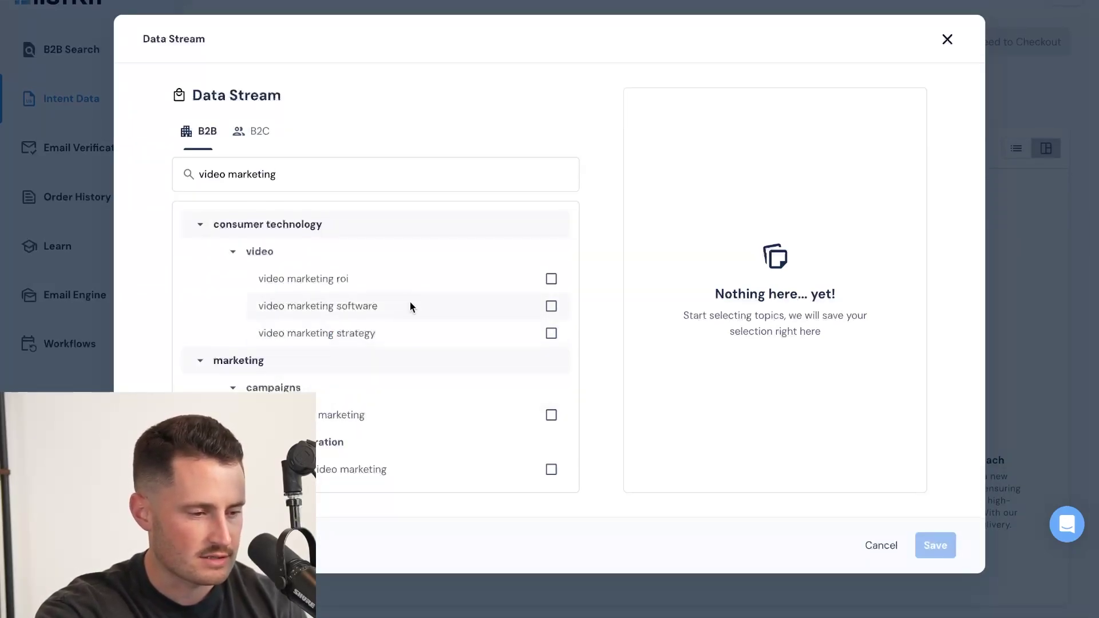
pyautogui.click(946, 44)
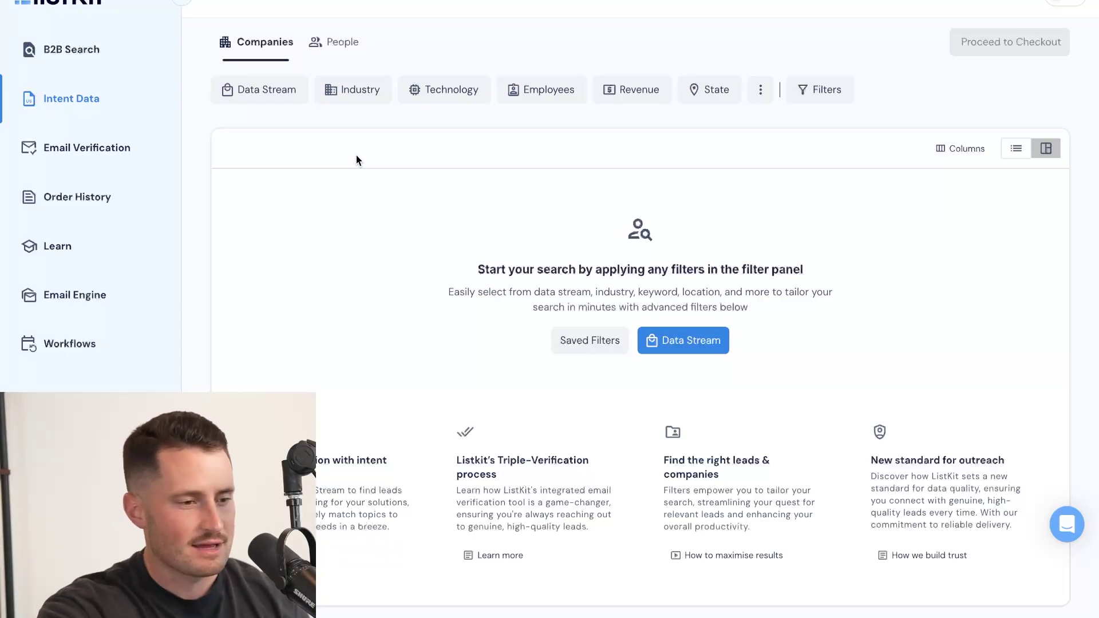
# Set the Data Stream intent topics to tiktok marketing and tiktok advertising.
pyautogui.click(278, 97)
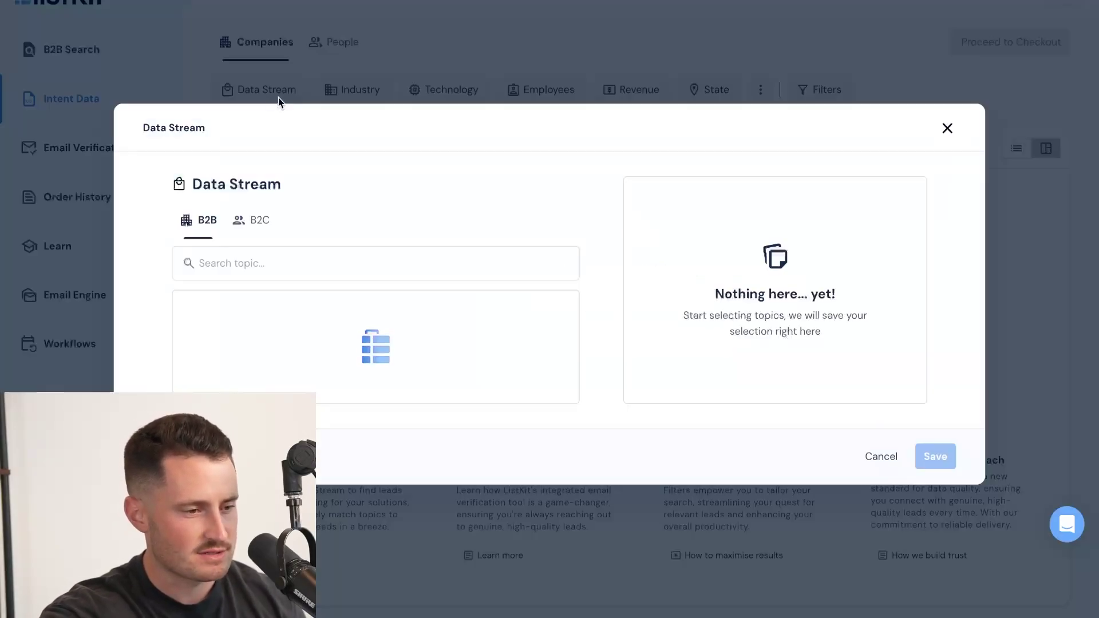
pyautogui.click(380, 250)
pyautogui.write('tiktok')
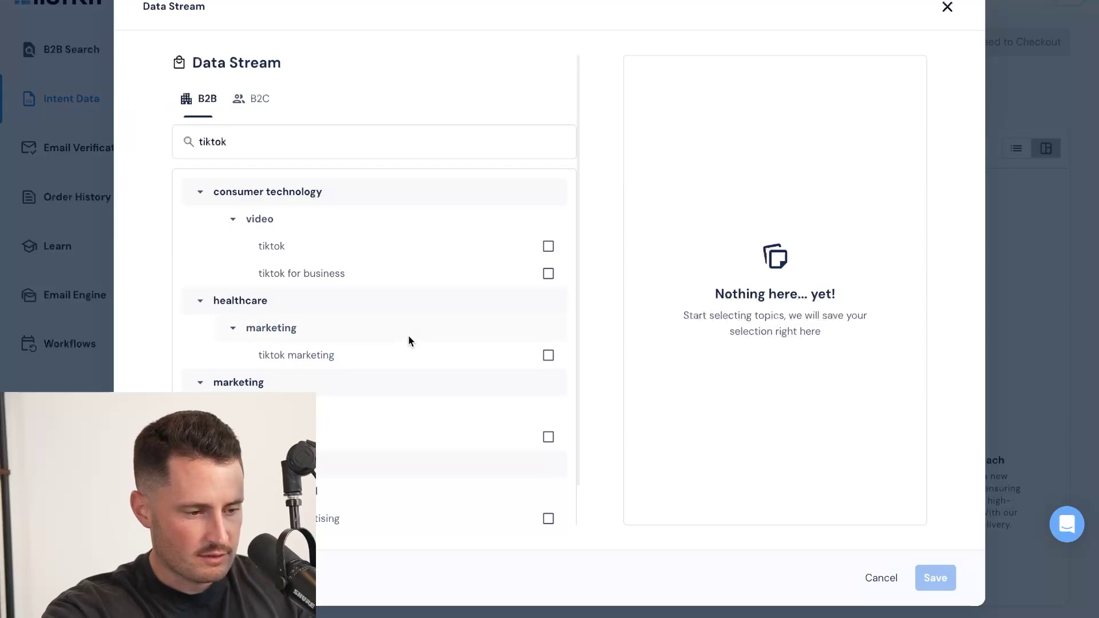
pyautogui.click(330, 355)
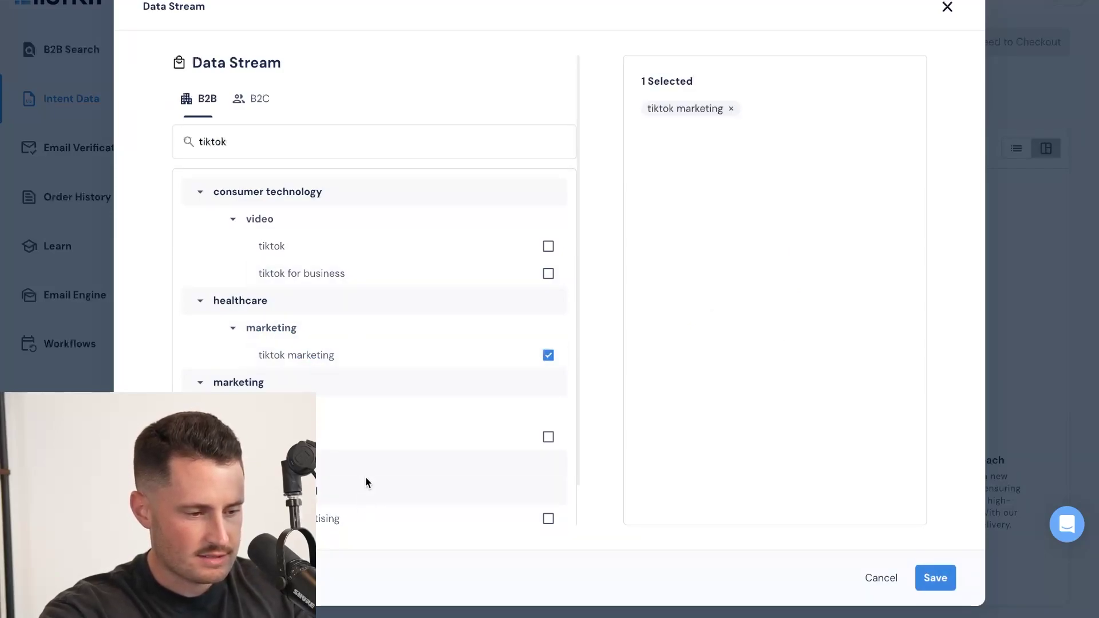
pyautogui.click(363, 517)
pyautogui.click(935, 578)
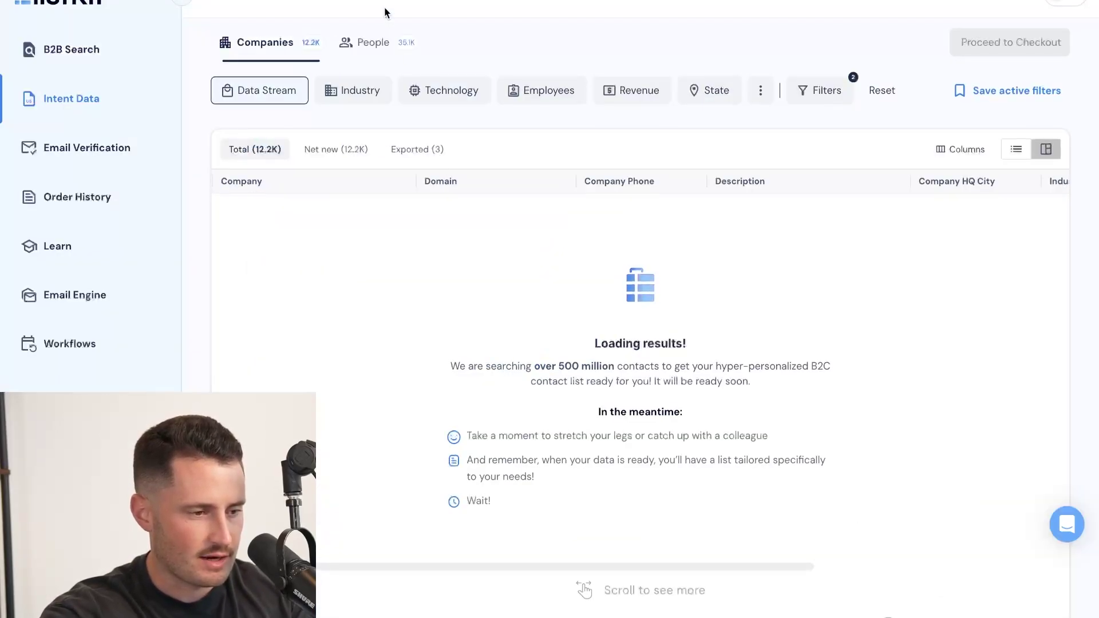
# Filter the intent people to Chief Executive Officer, Owner, Founder and CEO titles, then return to B2B Search.
pyautogui.click(386, 43)
pyautogui.click(350, 91)
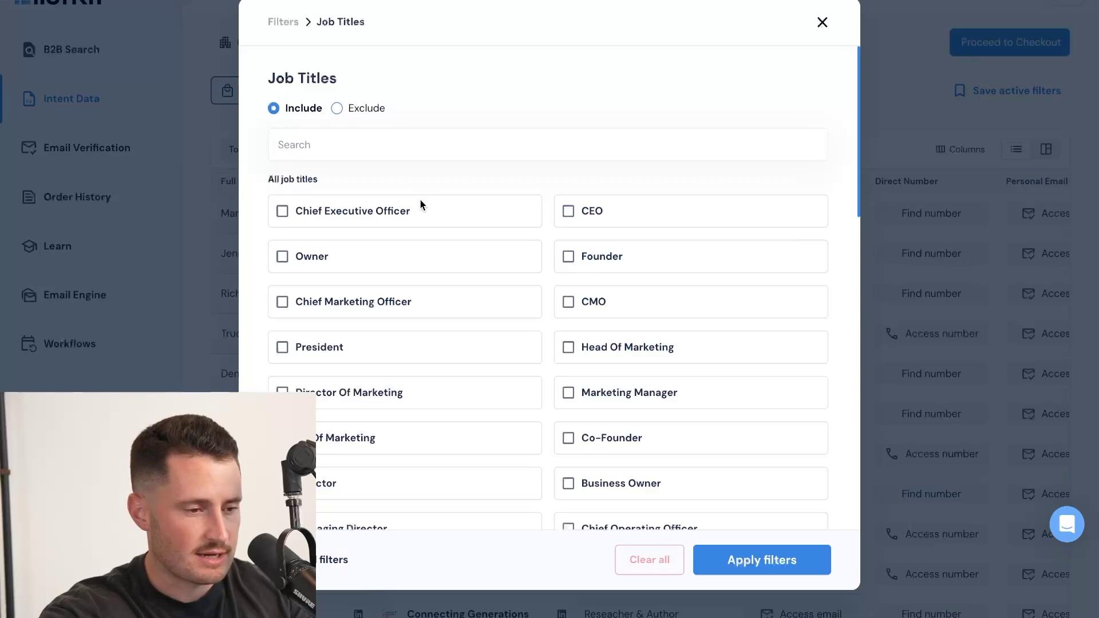
pyautogui.click(315, 212)
pyautogui.click(282, 329)
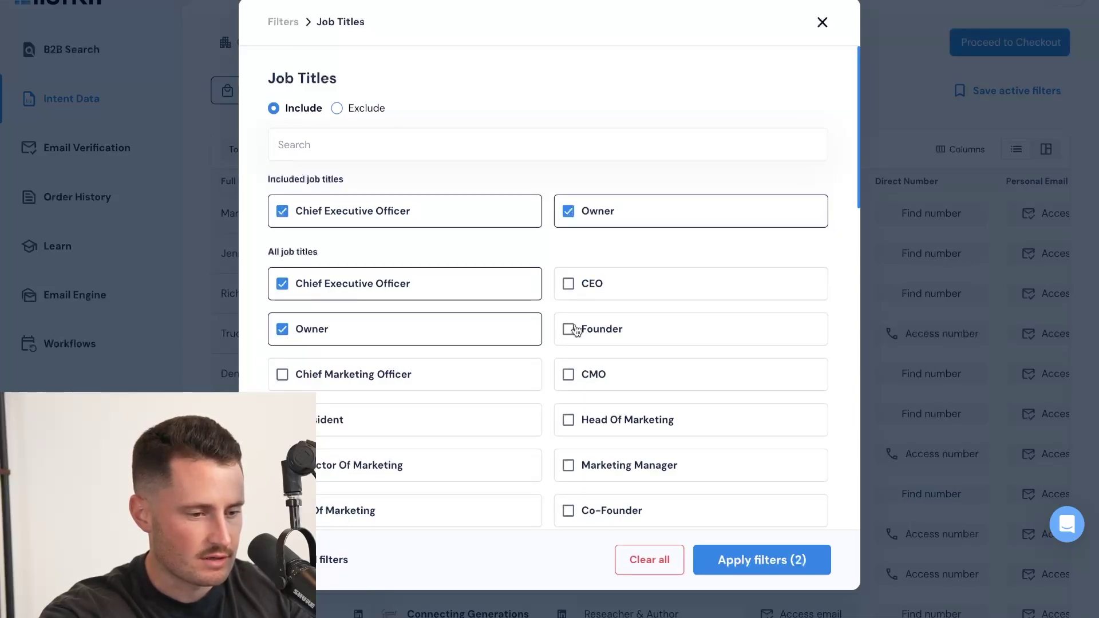
pyautogui.click(570, 329)
pyautogui.click(569, 328)
pyautogui.click(723, 559)
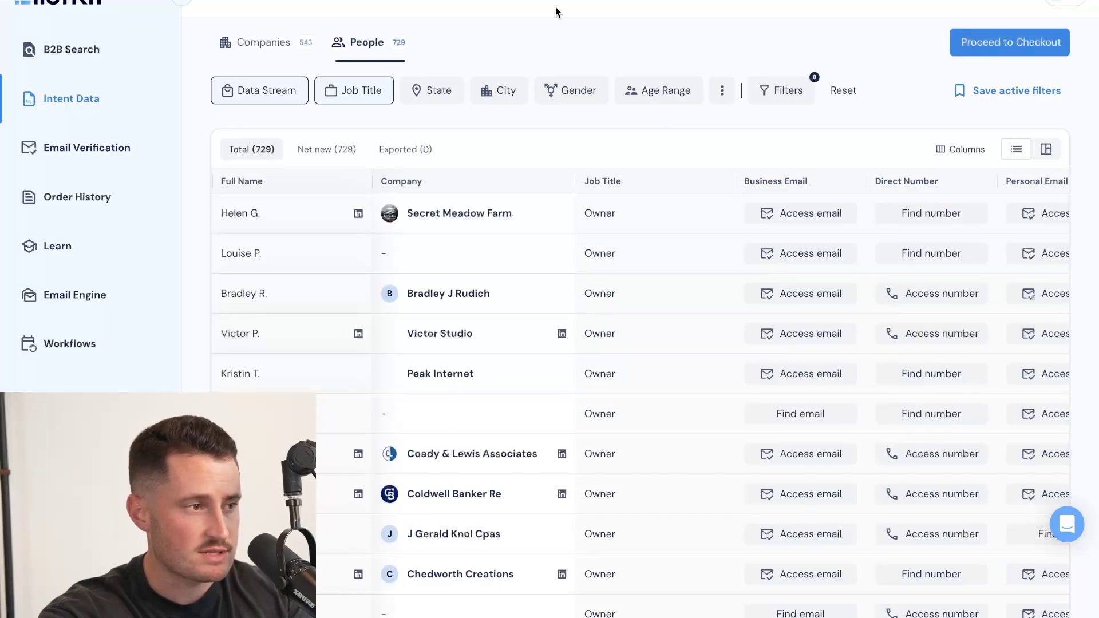
pyautogui.scroll(-3, 632, 319)
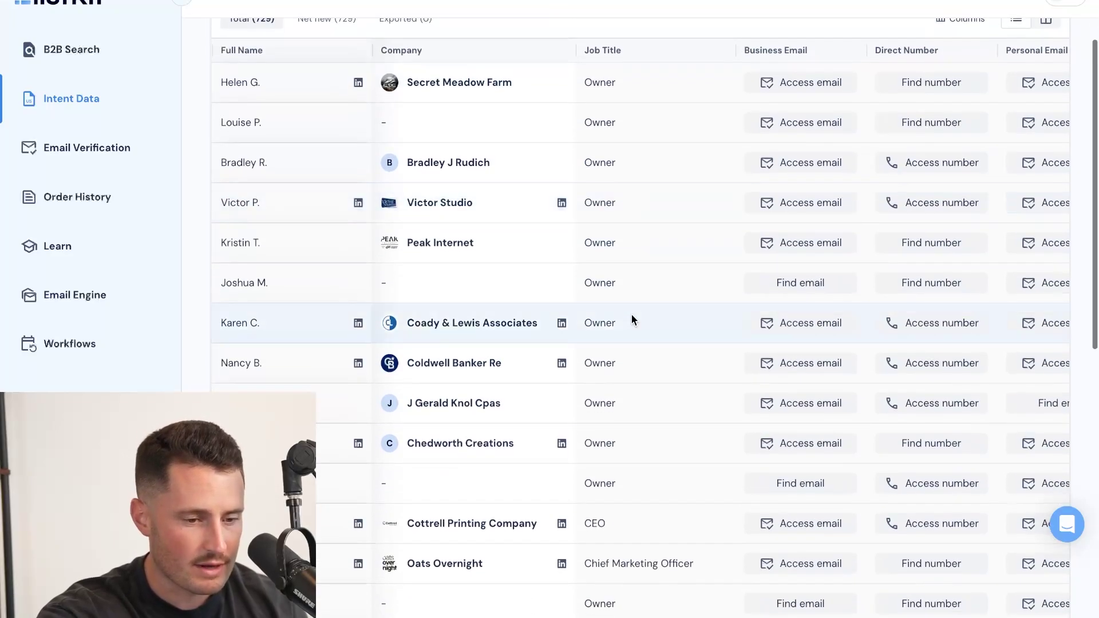
pyautogui.hscroll(1, 633, 319)
pyautogui.hscroll(3, 632, 318)
pyautogui.scroll(3, 702, 283)
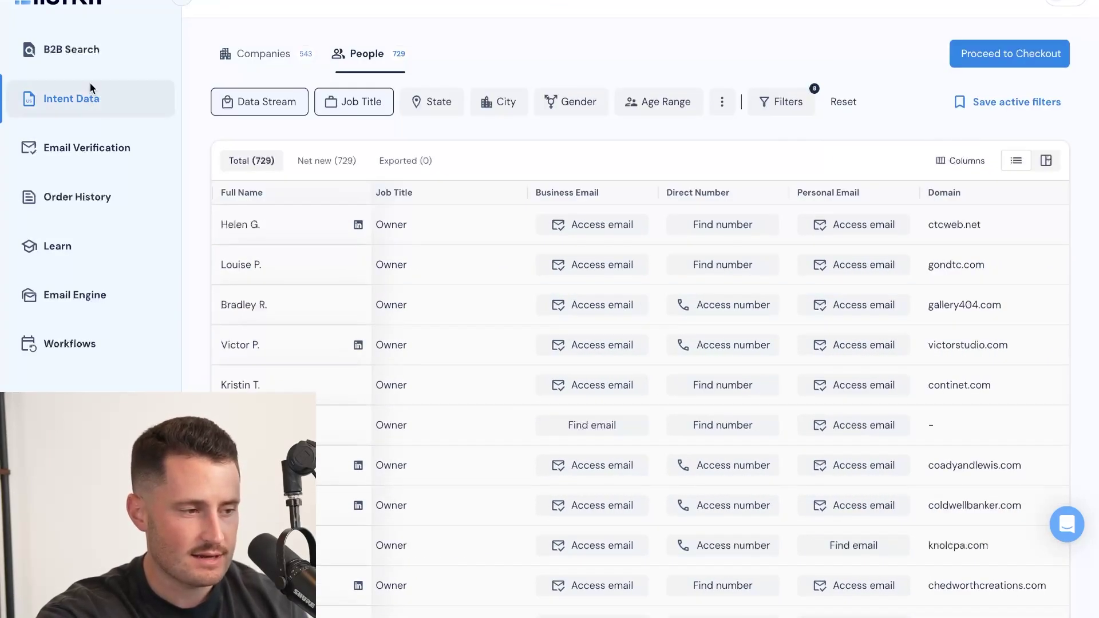
pyautogui.click(92, 65)
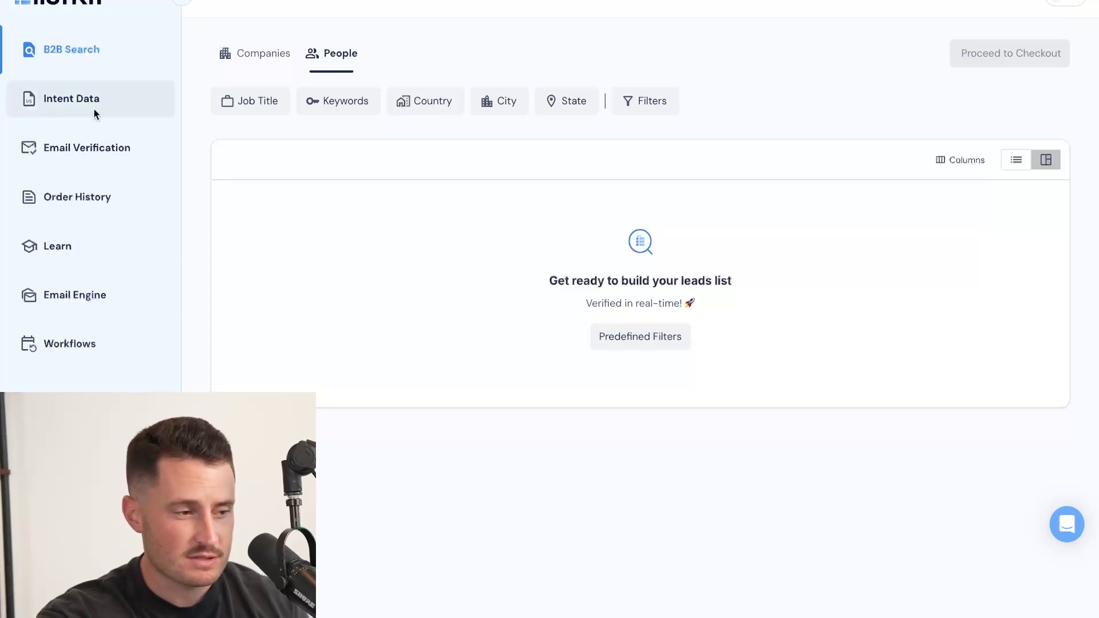
# On the Email Verification page, upload a CSV file of emails for verification.
pyautogui.click(172, 150)
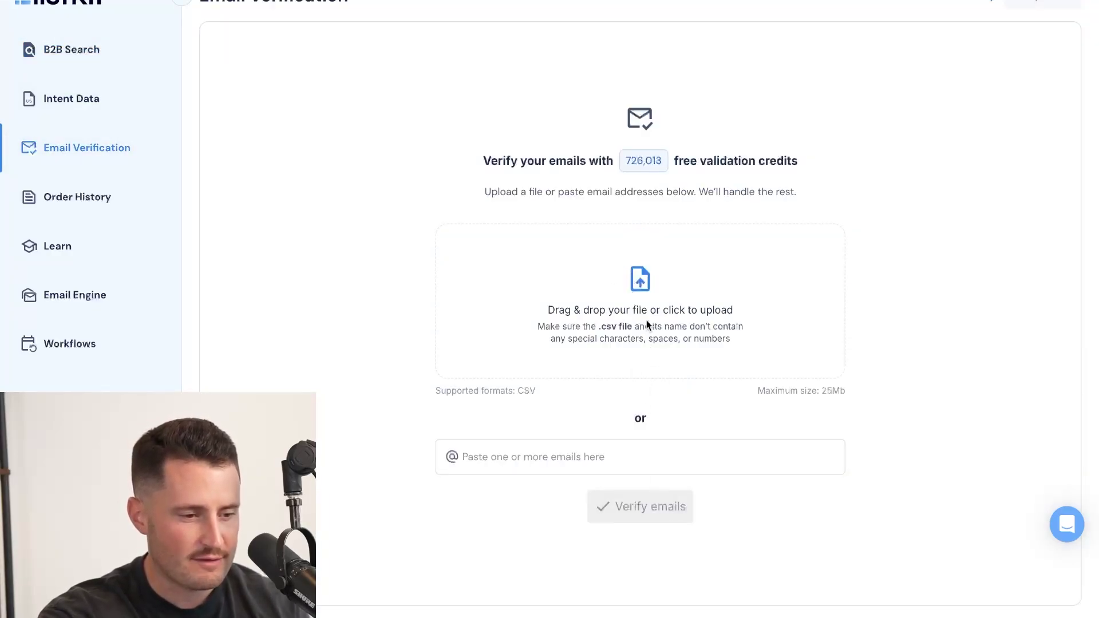
pyautogui.click(620, 308)
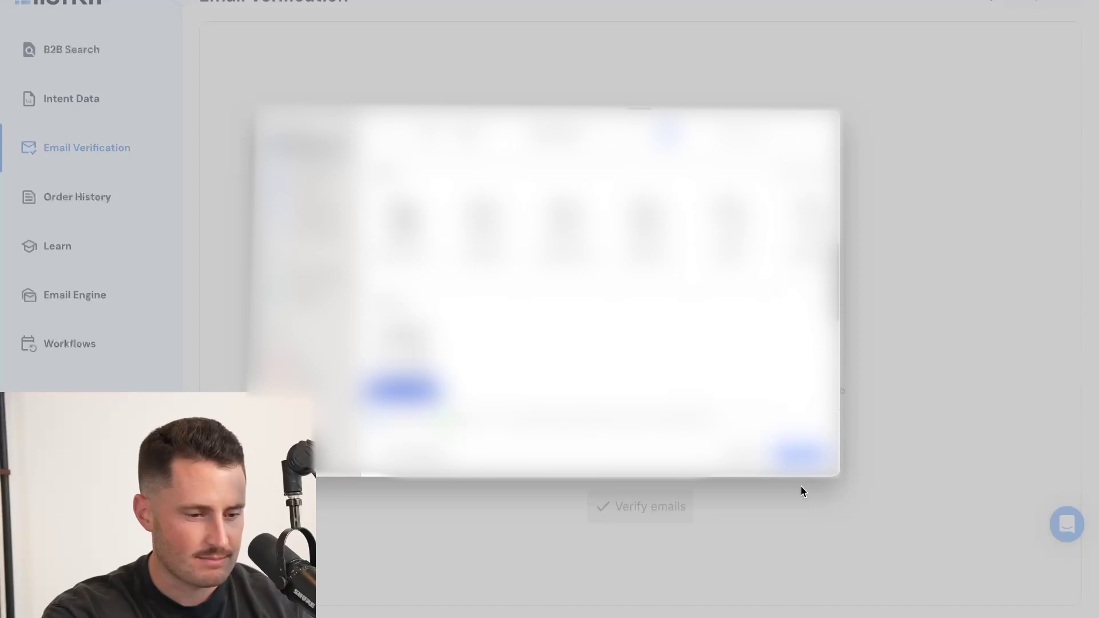
pyautogui.press('Return')
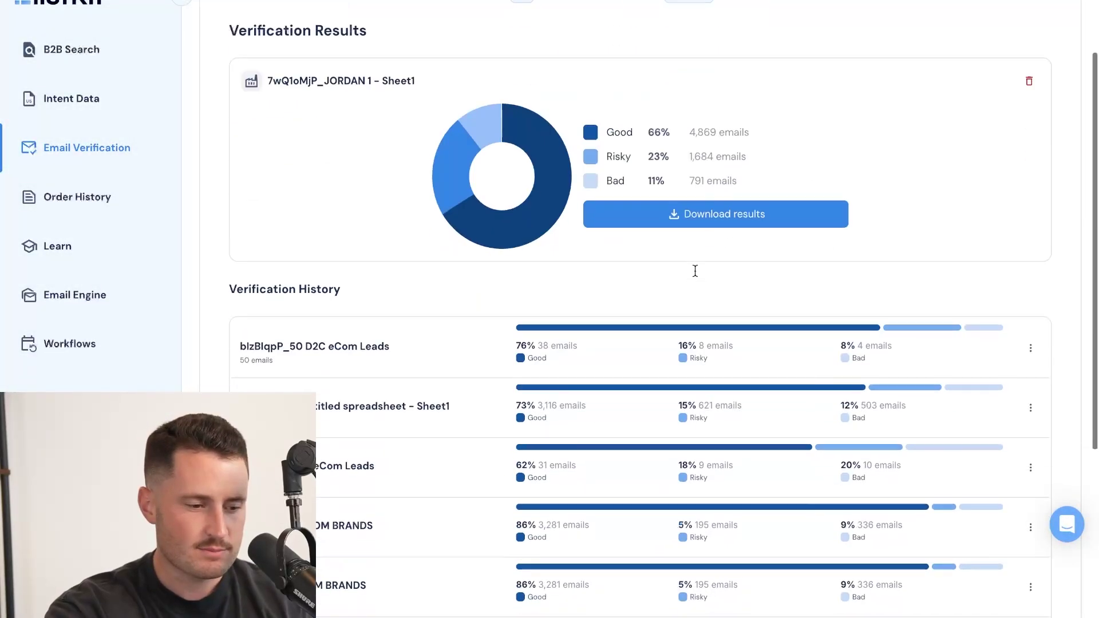
pyautogui.scroll(-1, 637, 332)
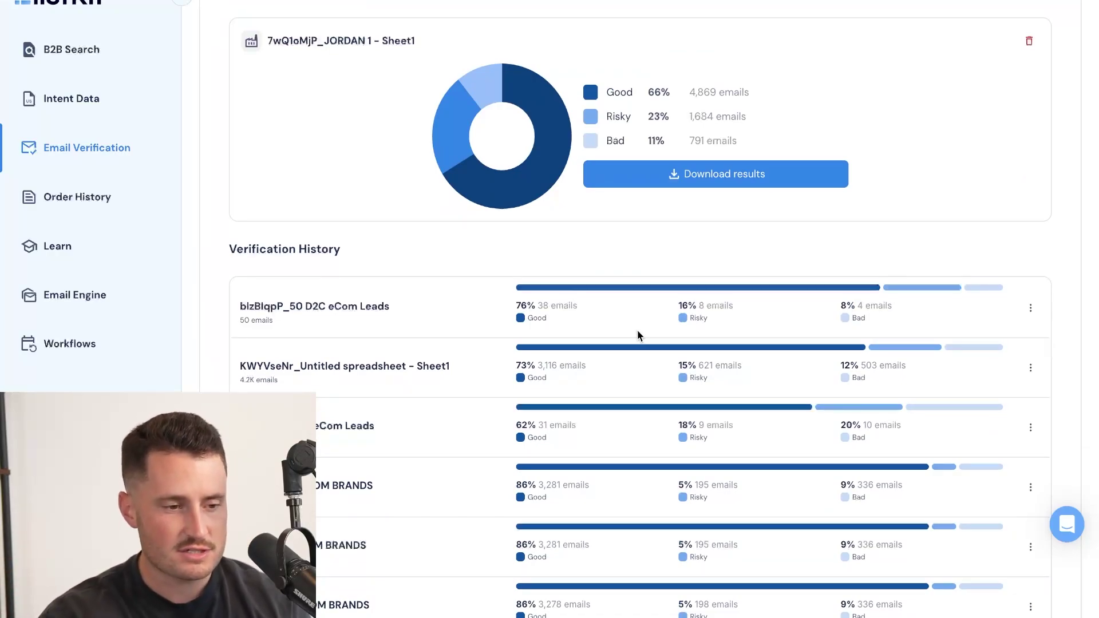
pyautogui.scroll(4, 602, 284)
pyautogui.scroll(-1, 603, 284)
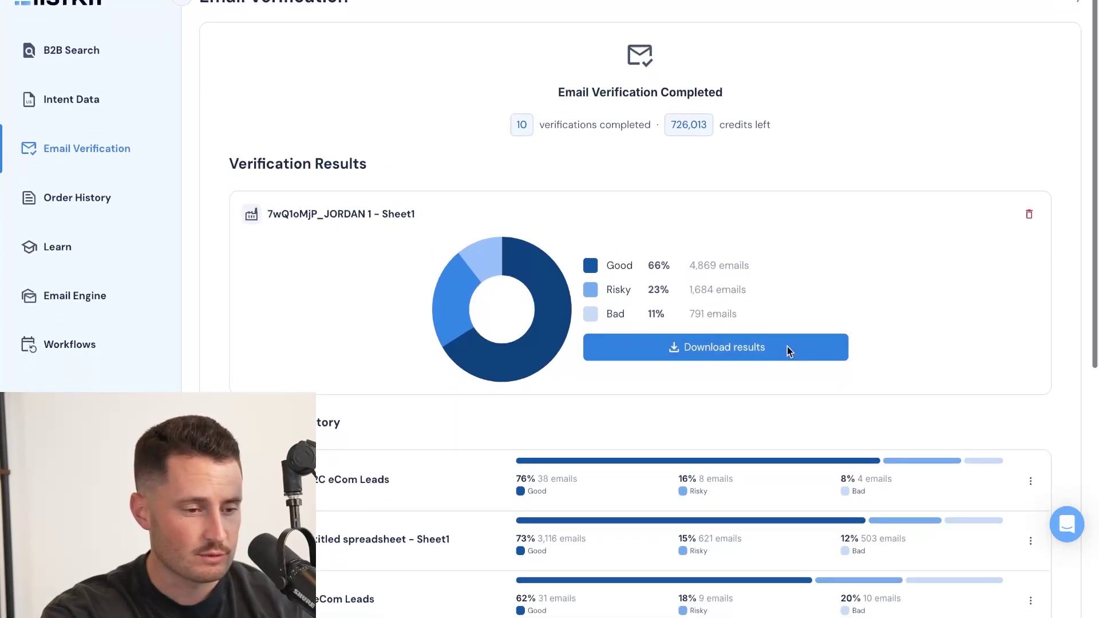
# Return to a fresh Email Verification form and open the CSV file chooser.
pyautogui.click(67, 52)
pyautogui.click(118, 144)
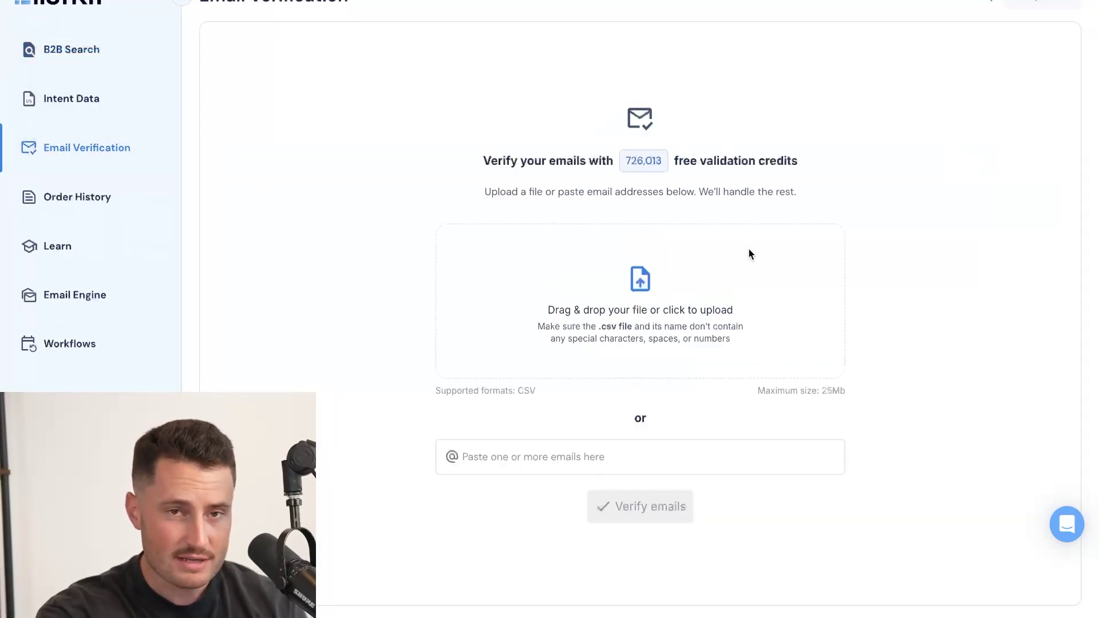
pyautogui.click(617, 311)
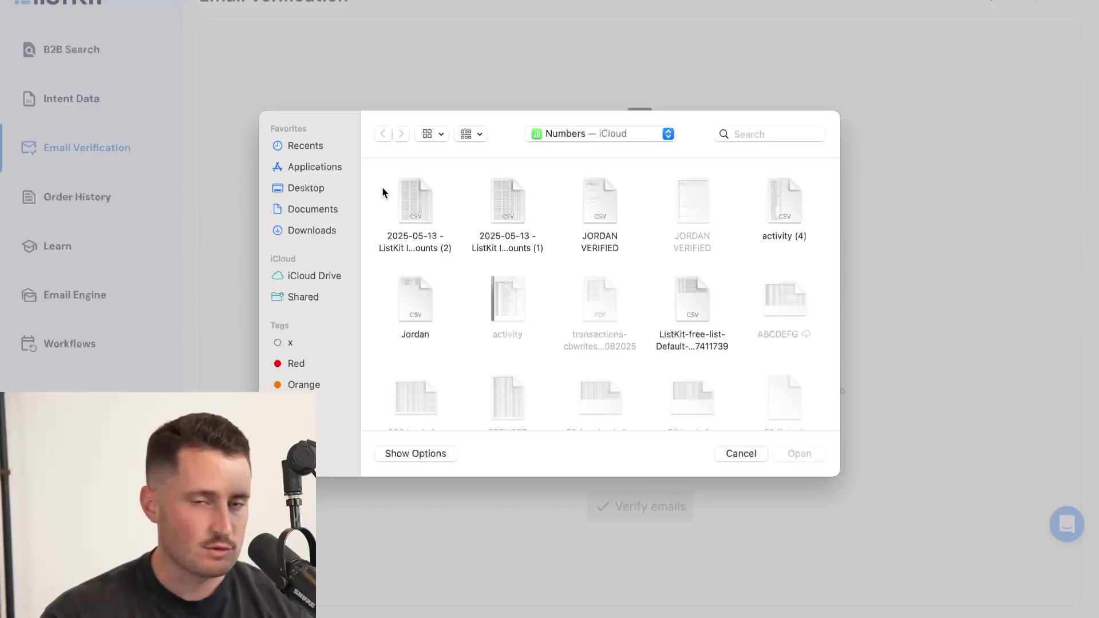
# Review the email verification results: 66% good, 23% risky and 11% bad emails.
pyautogui.scroll(-5, 619, 292)
pyautogui.press('Escape')
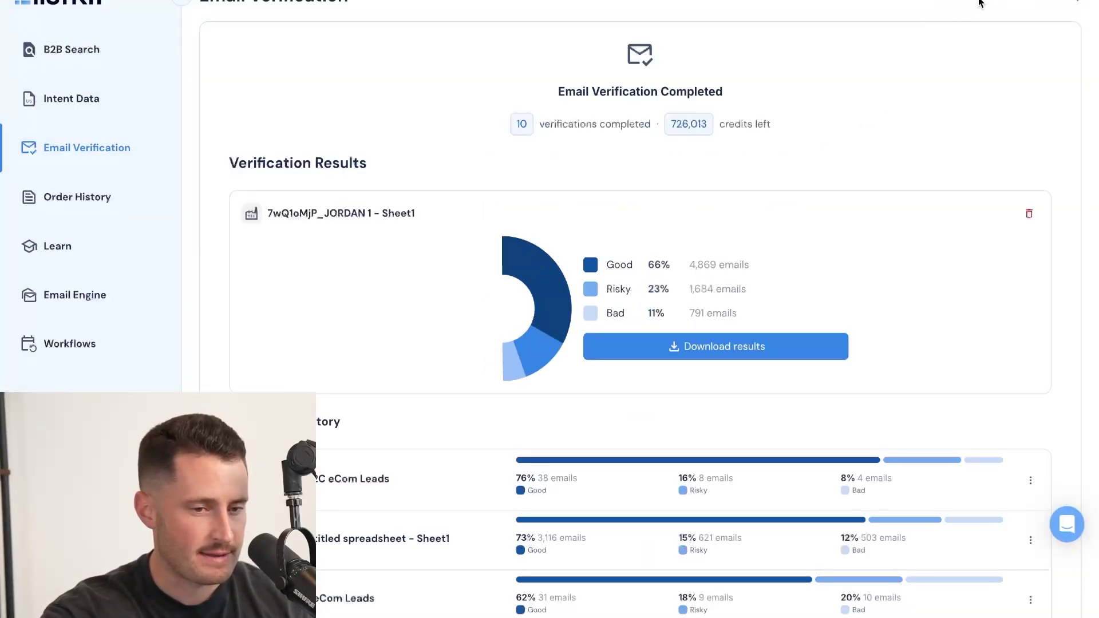
pyautogui.scroll(-5, 669, 320)
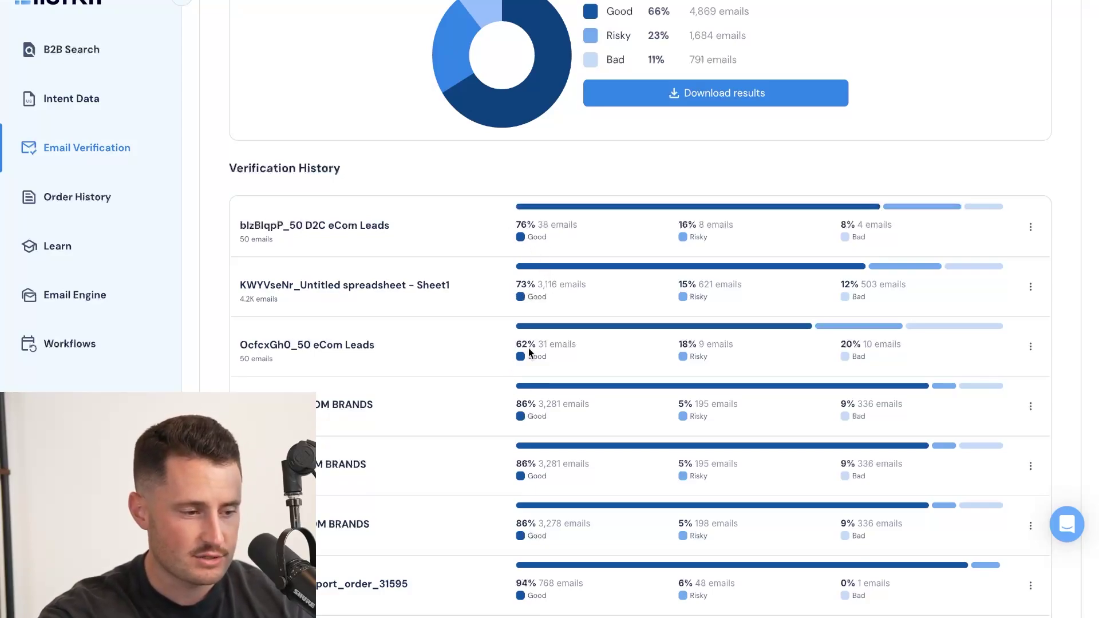
pyautogui.scroll(-3, 533, 413)
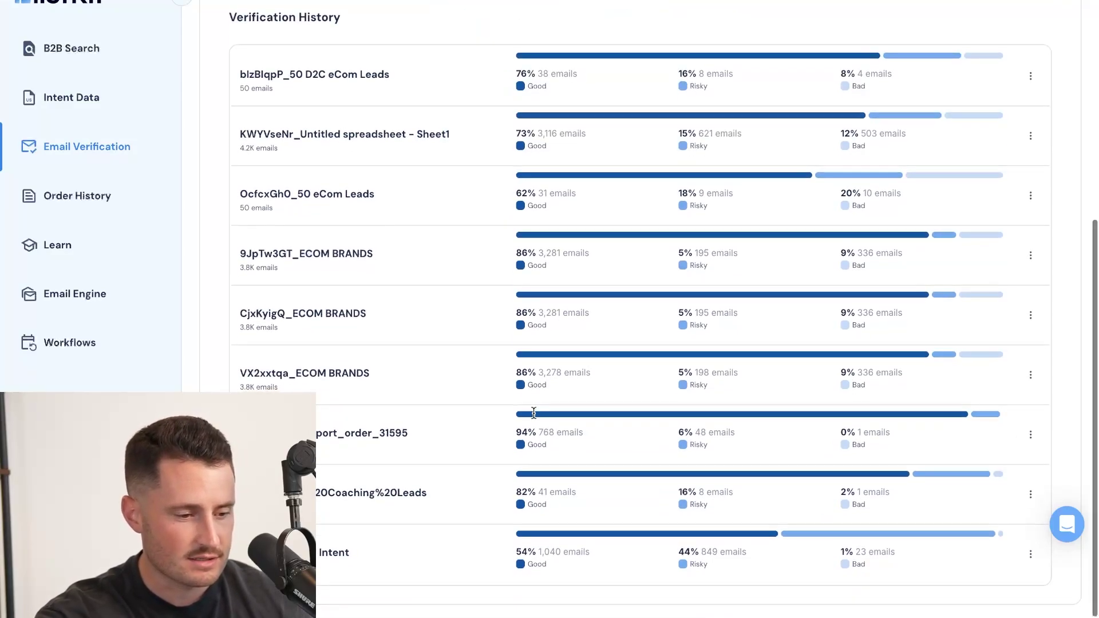
pyautogui.scroll(6, 552, 437)
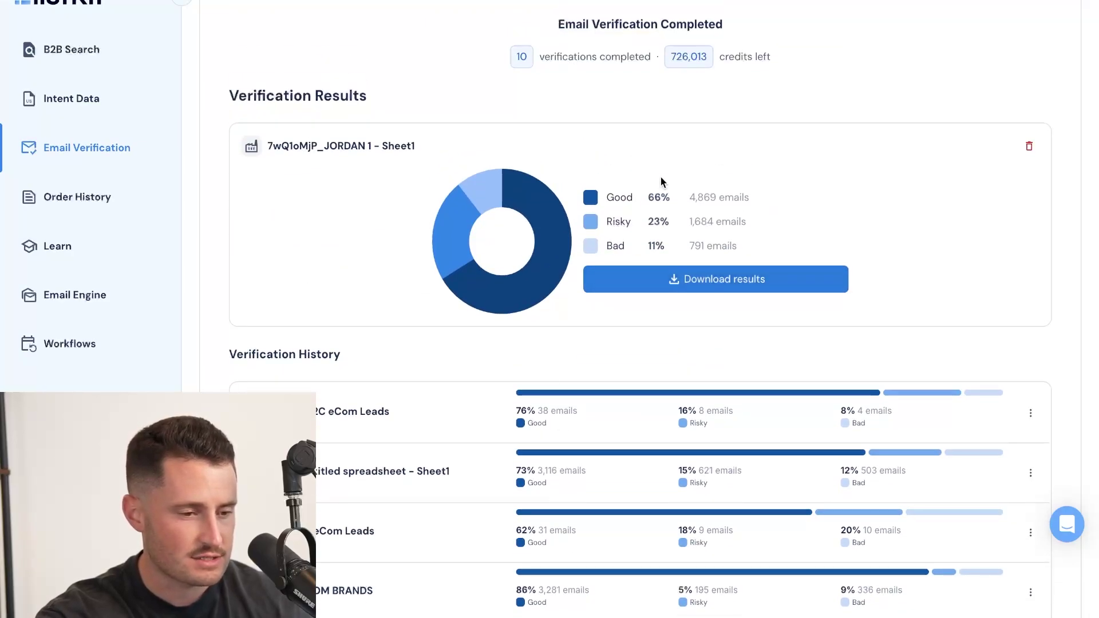
pyautogui.moveTo(646, 221); pyautogui.dragTo(760, 251)
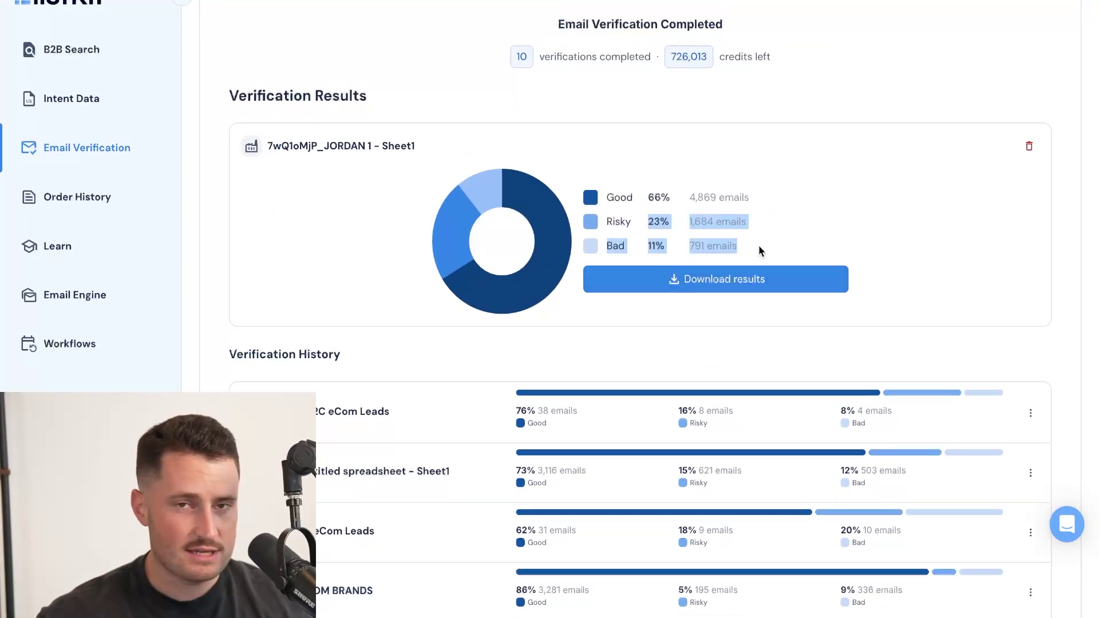
pyautogui.click(754, 219)
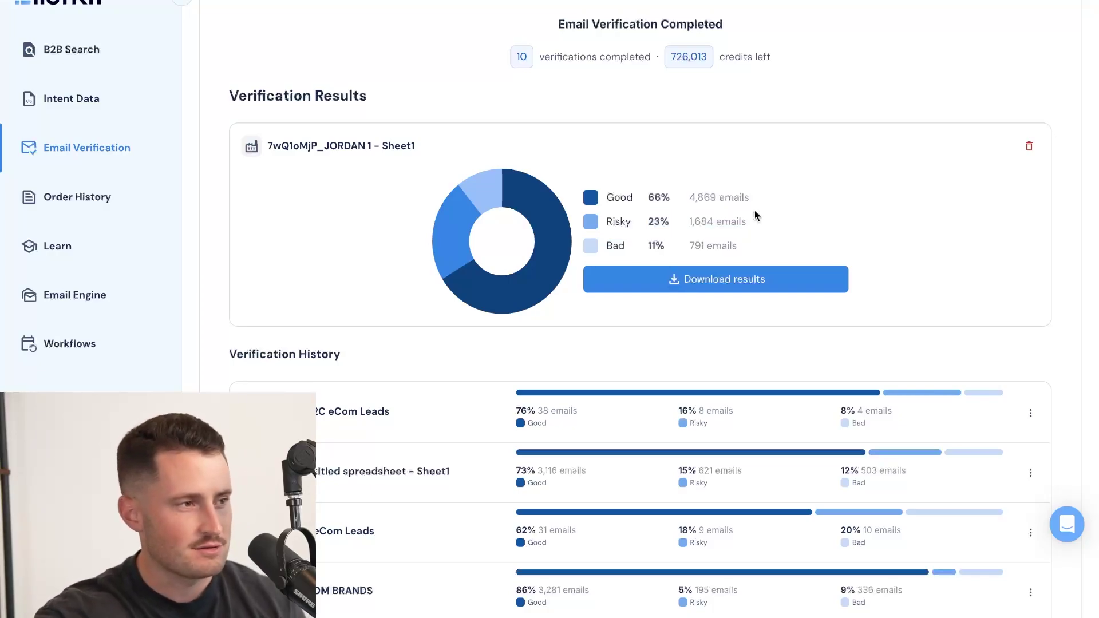
pyautogui.scroll(2, 573, 137)
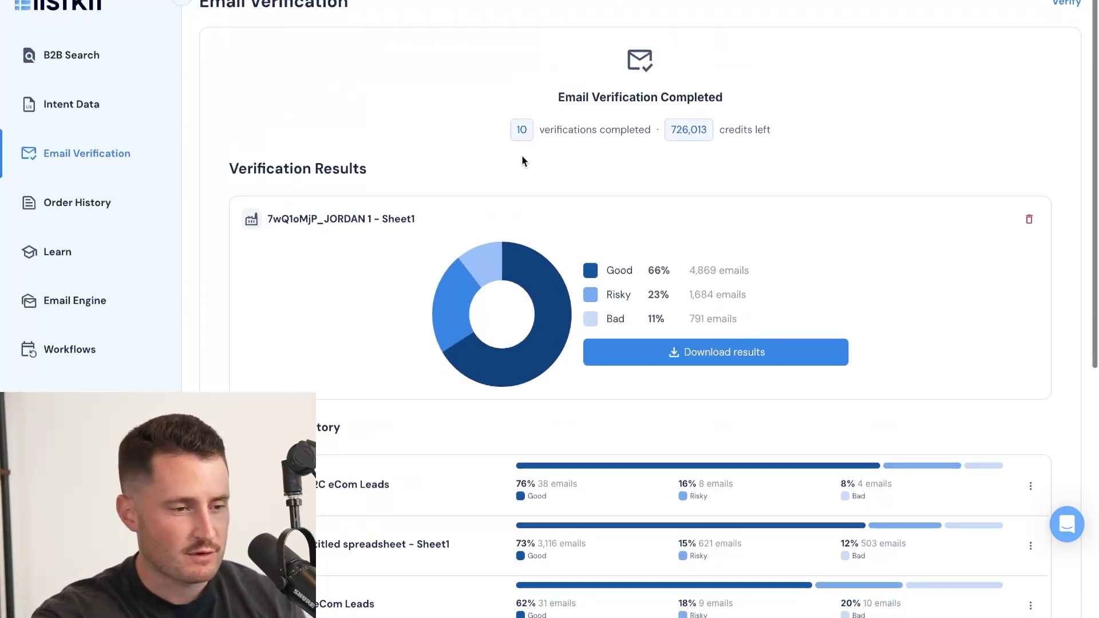
# Open the order history and browse the full list of past lead orders.
pyautogui.click(115, 211)
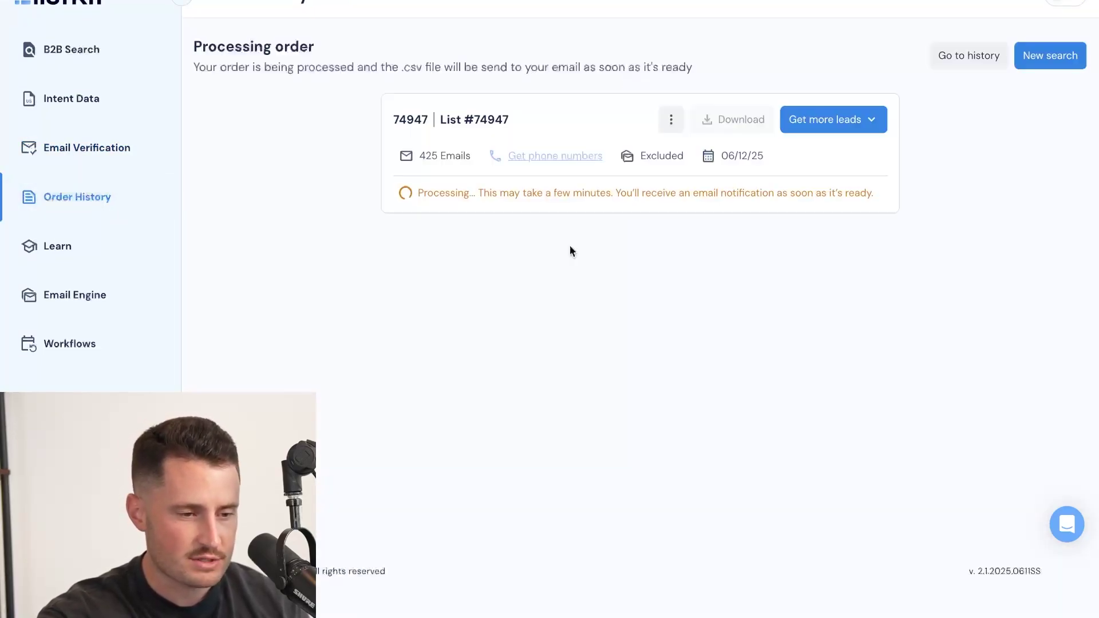
pyautogui.click(980, 56)
pyautogui.scroll(-2, 417, 287)
pyautogui.scroll(-5, 513, 207)
pyautogui.scroll(10, 515, 203)
pyautogui.scroll(-1, 515, 203)
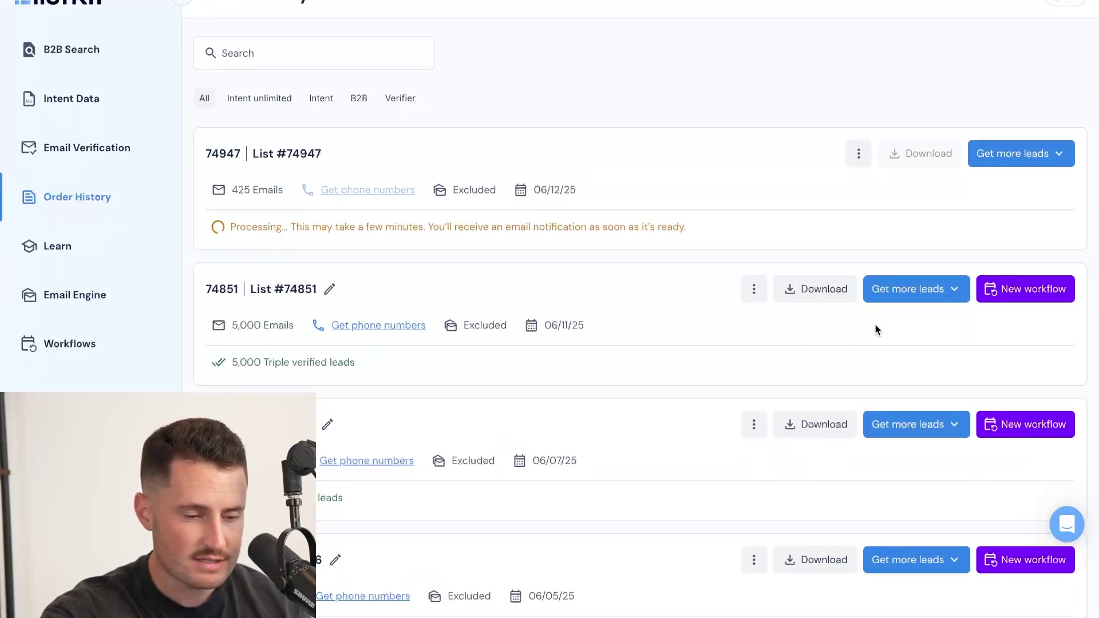
# Try re-ordering leads with list #74851's criteria, then start a new workflow from that list.
pyautogui.click(945, 291)
pyautogui.click(945, 291)
pyautogui.click(864, 287)
pyautogui.click(895, 327)
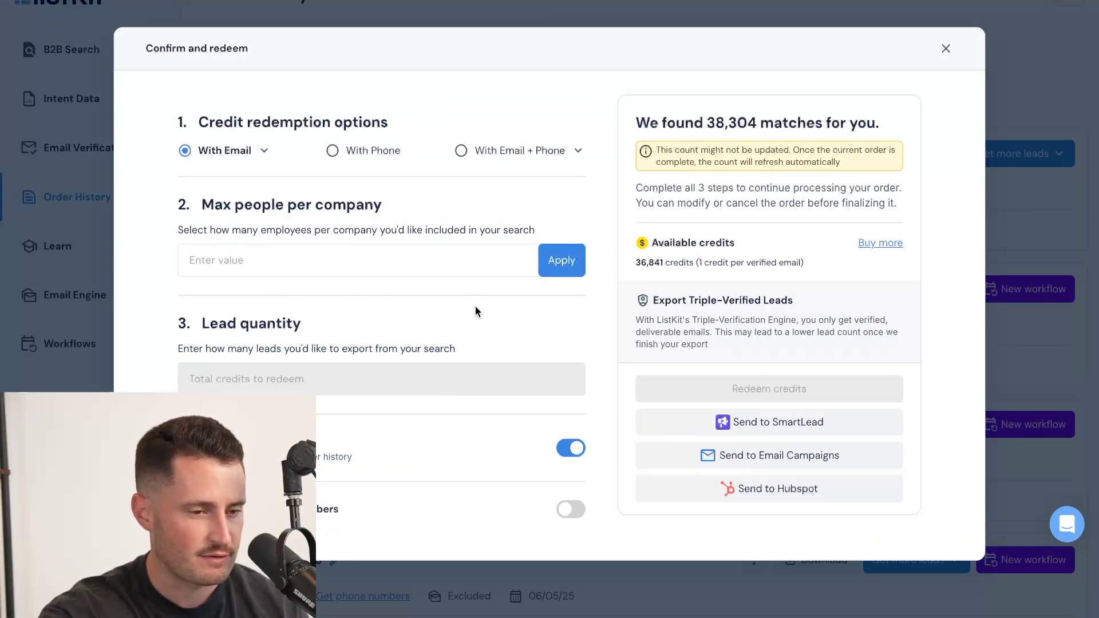
pyautogui.click(946, 49)
pyautogui.click(1035, 293)
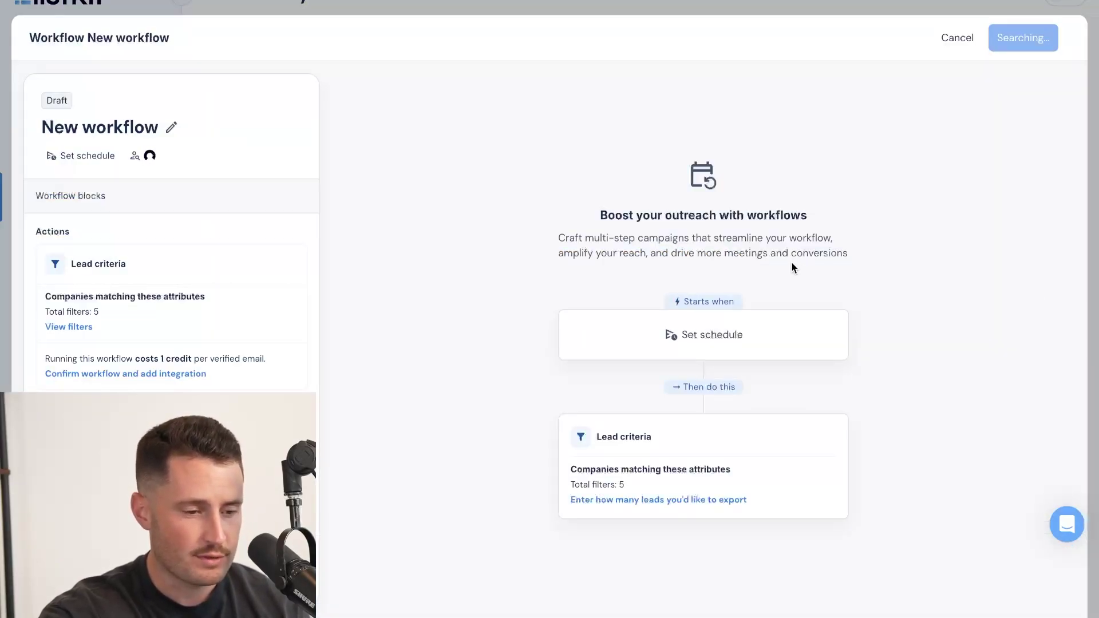
# Draft a workflow running every 7 days for 1000 leads, then discard the draft.
pyautogui.click(756, 335)
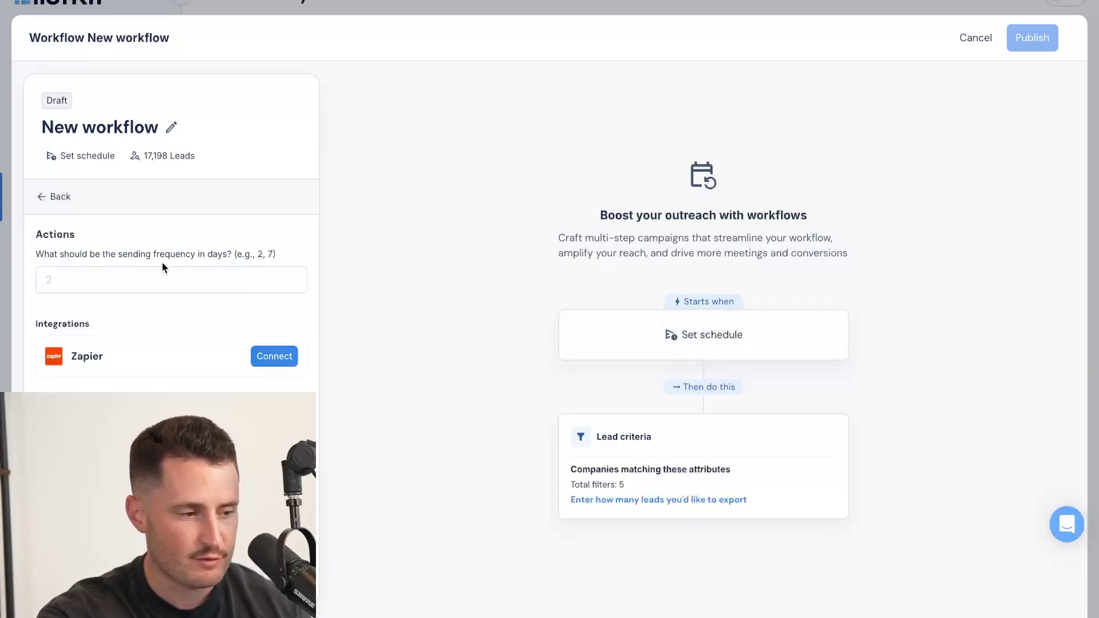
pyautogui.click(156, 283)
pyautogui.write('7')
pyautogui.press('Return')
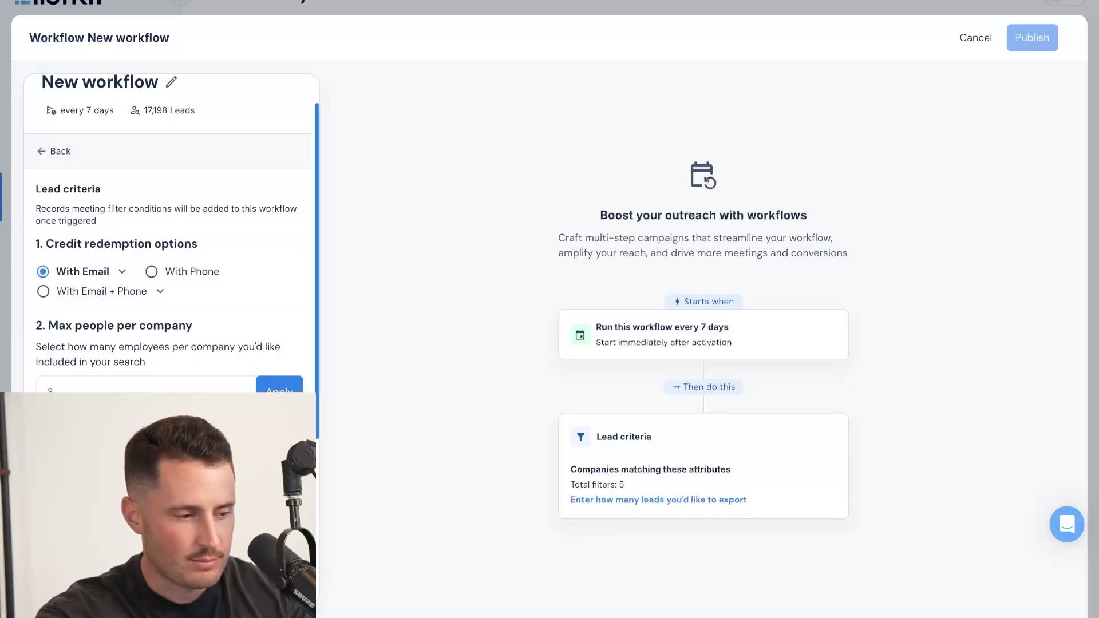
pyautogui.write('1000')
pyautogui.scroll(-5, 171, 229)
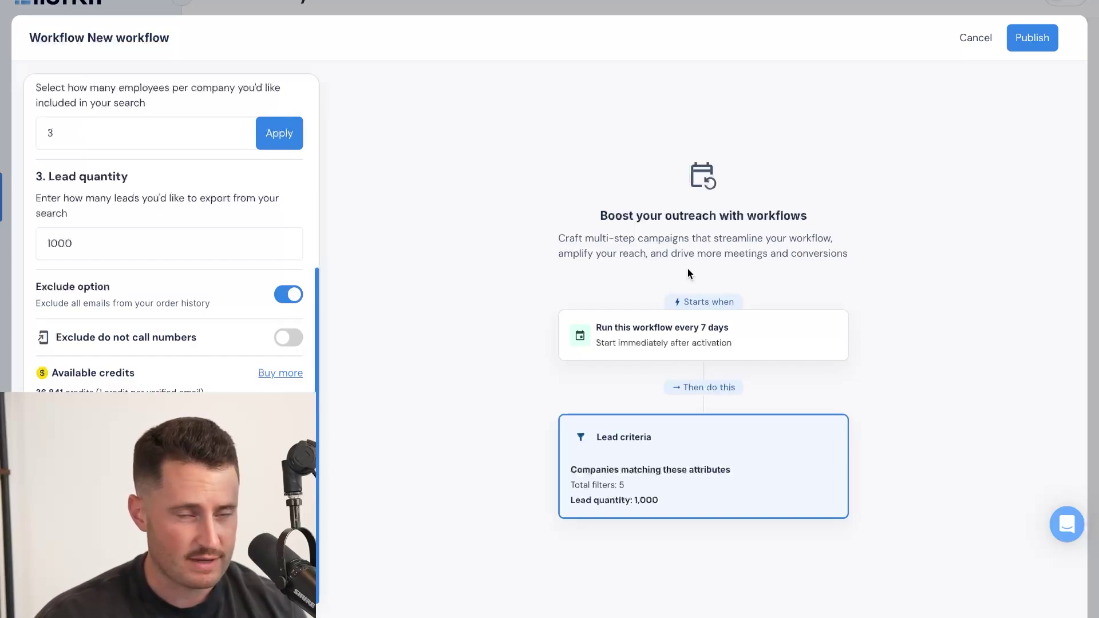
pyautogui.scroll(5, 193, 275)
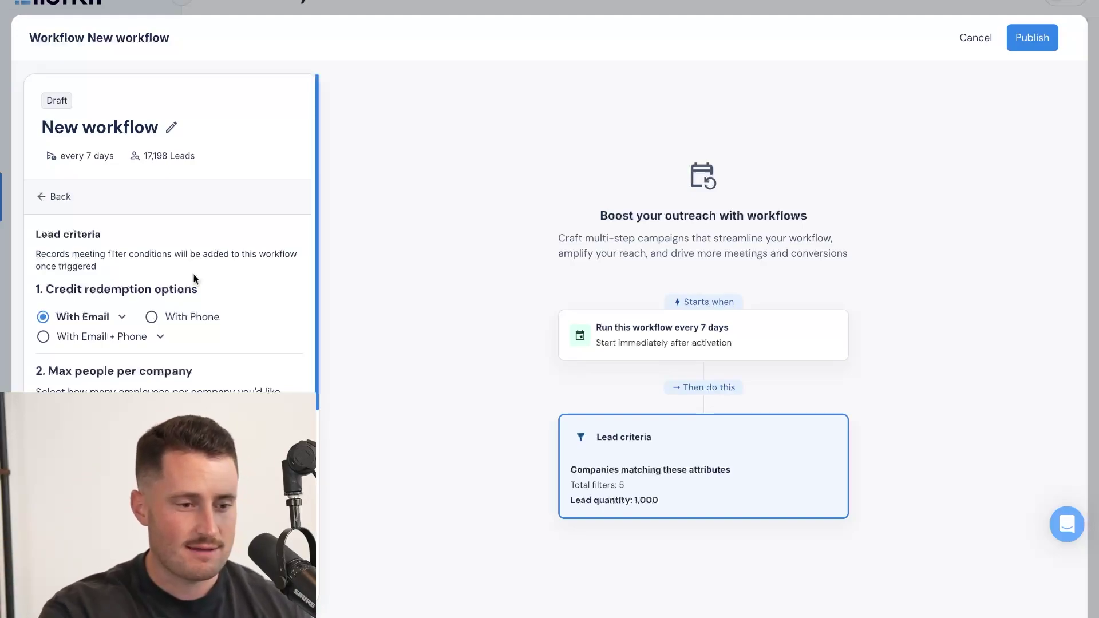
pyautogui.click(967, 37)
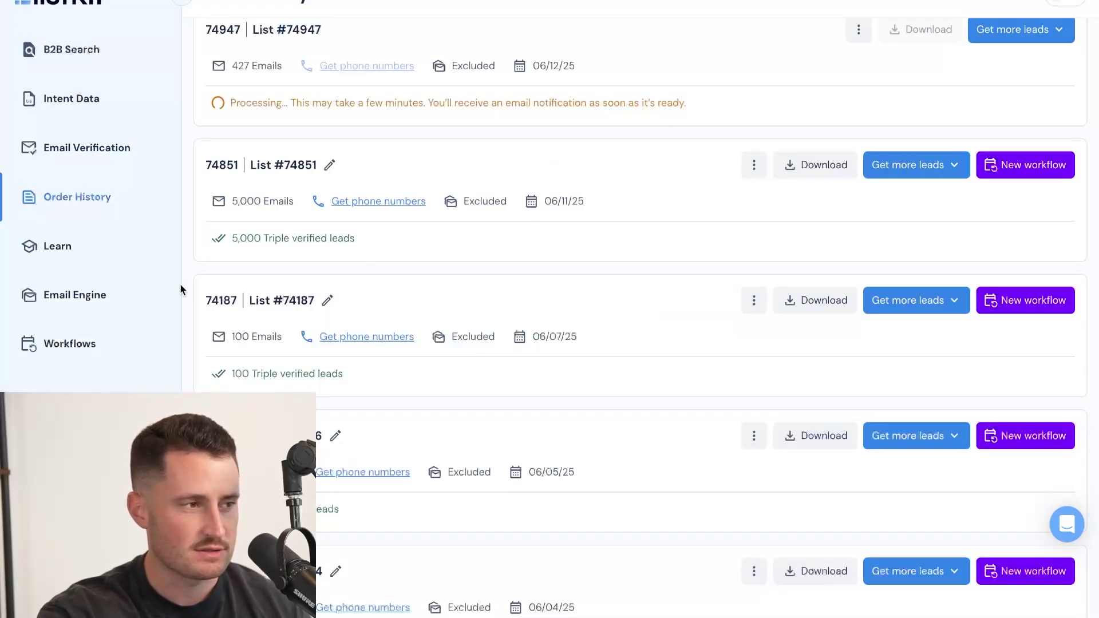
# Open the Workflows page showing the 30-day/1000-lead and 7-day/100-lead workflows.
pyautogui.click(92, 342)
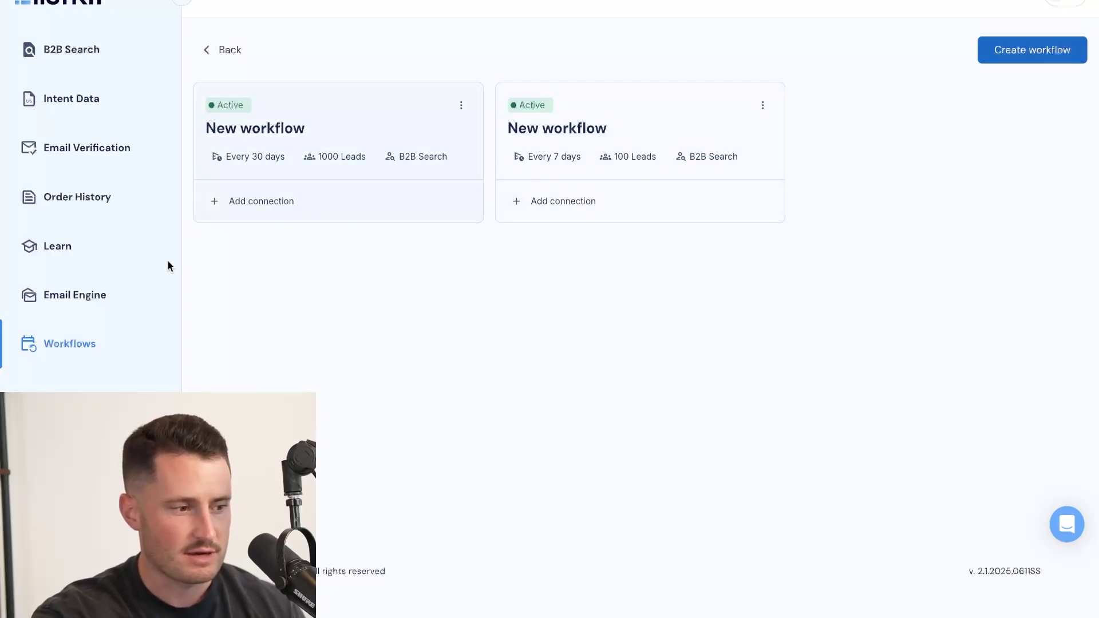
# Load each Cold Email 101 tutorial, from Cold Email KPIs to the AI Personalization Using Clay bonus.
pyautogui.click(69, 246)
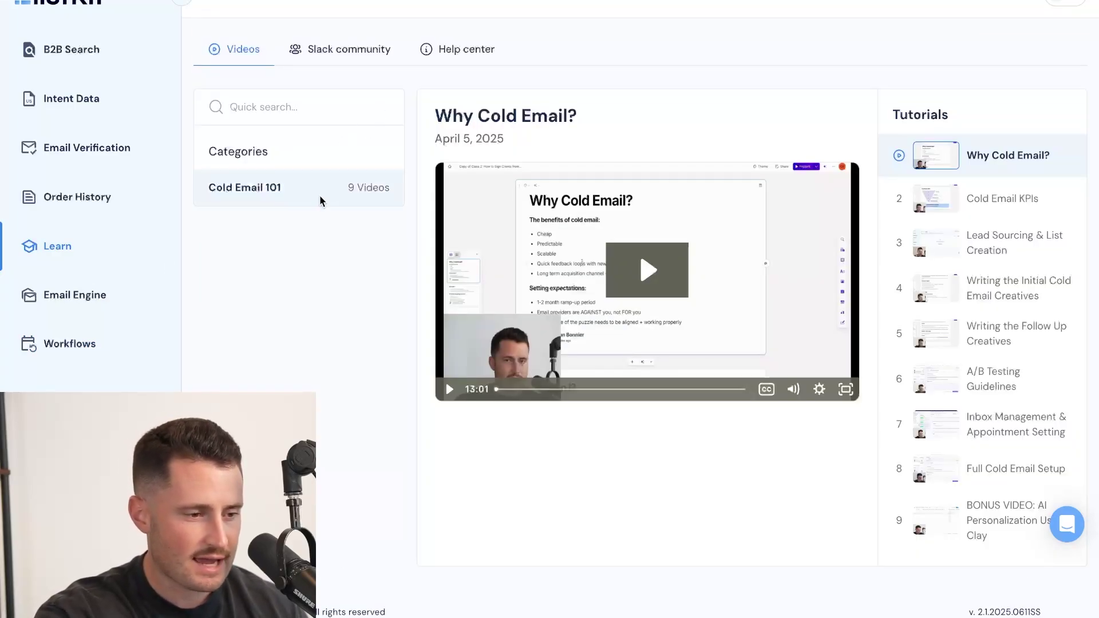
pyautogui.scroll(1, 989, 400)
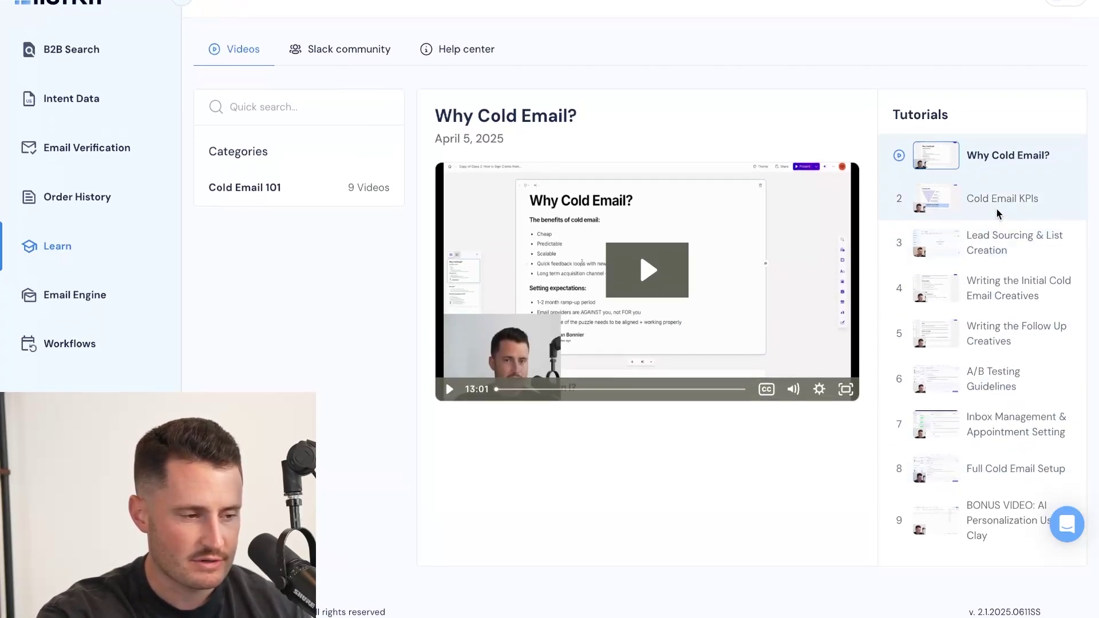
pyautogui.click(1002, 198)
pyautogui.click(1006, 244)
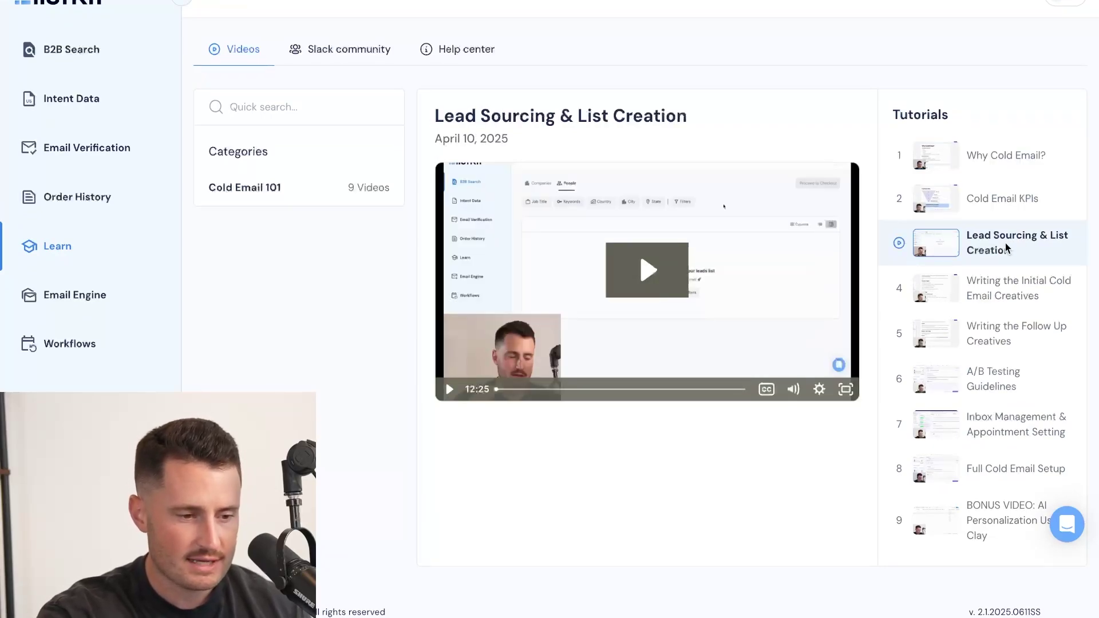
pyautogui.click(1004, 297)
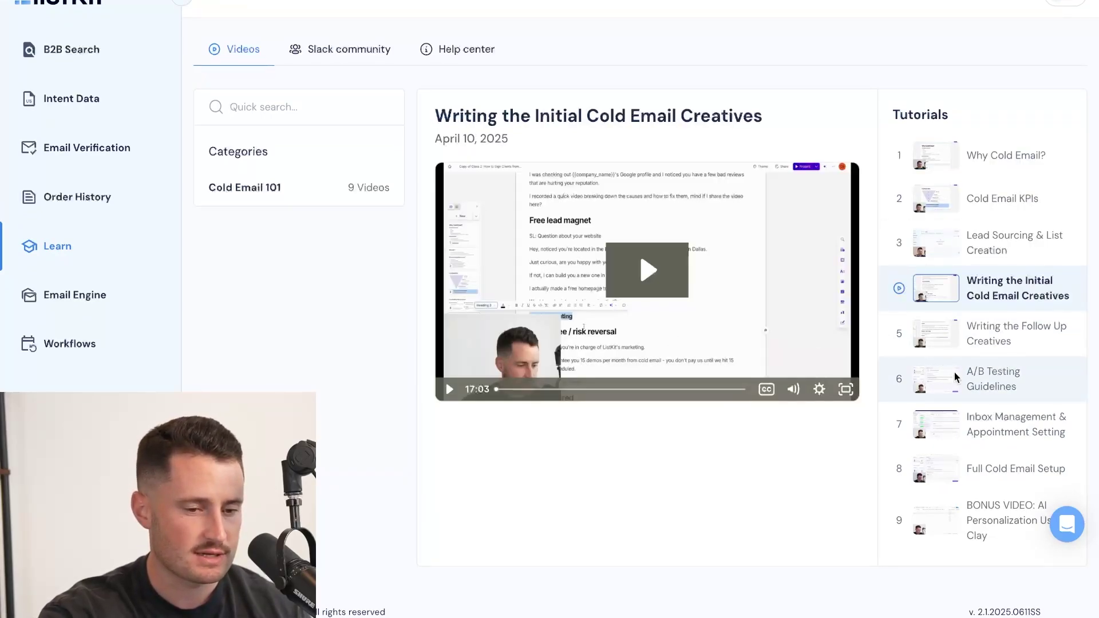
pyautogui.click(984, 333)
pyautogui.click(955, 385)
pyautogui.click(990, 431)
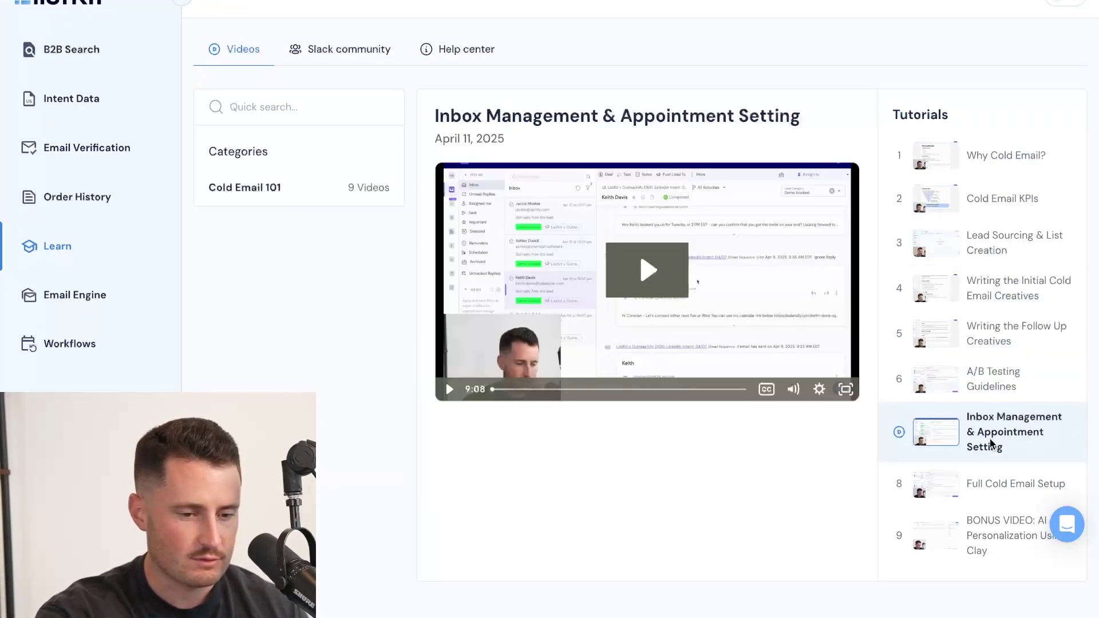
pyautogui.click(990, 476)
pyautogui.click(992, 520)
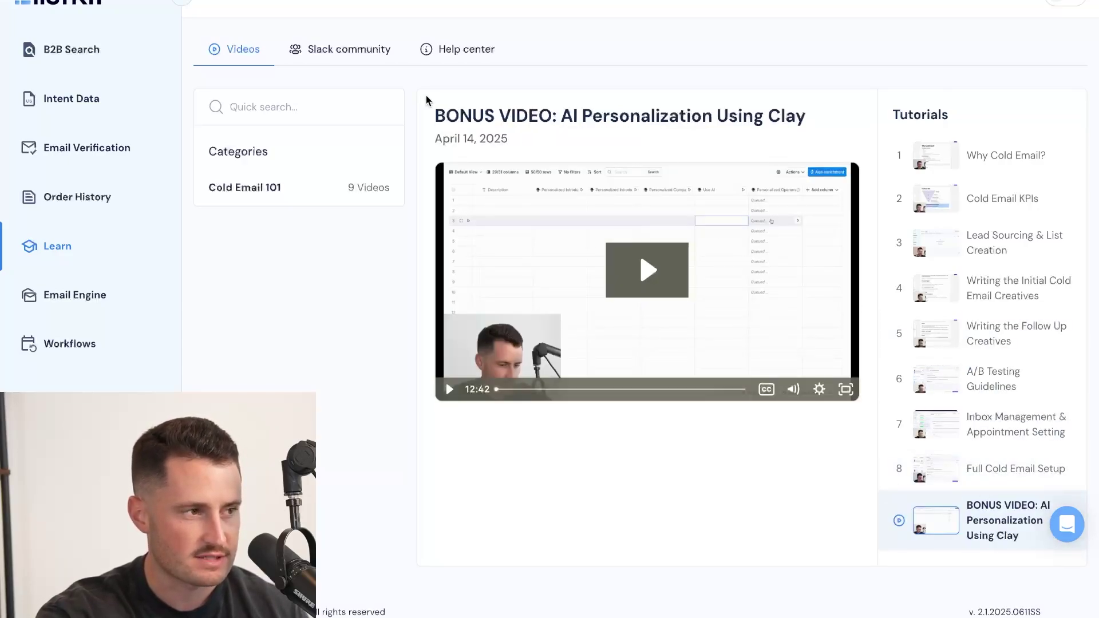
# Look over the Slack community invite and help center articles, then open Email Engine campaigns.
pyautogui.click(346, 49)
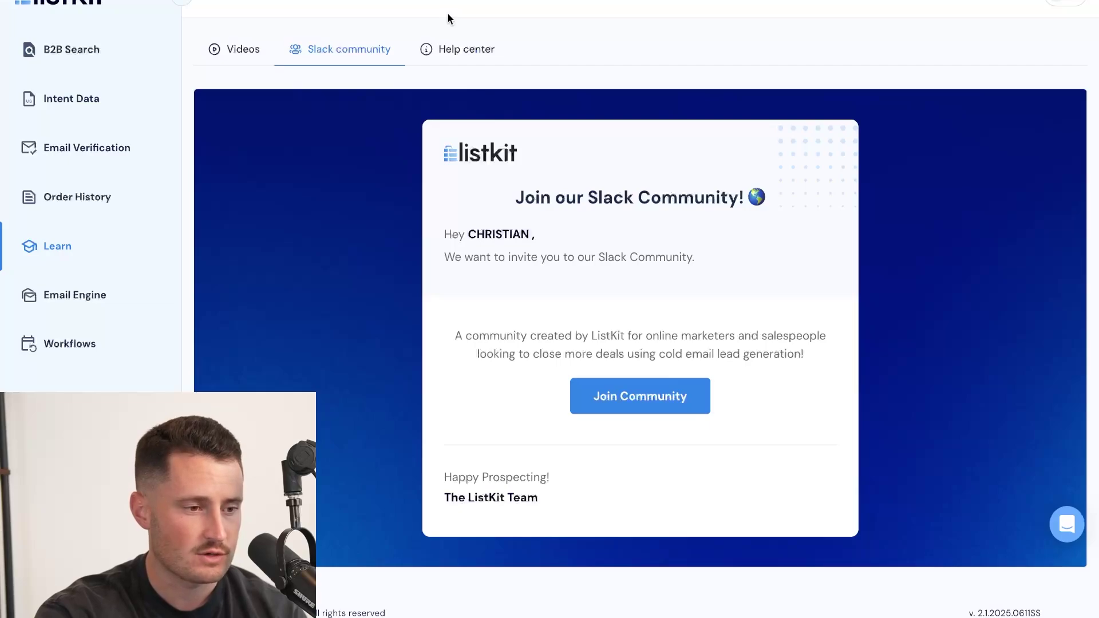
pyautogui.click(448, 51)
pyautogui.scroll(-1, 673, 258)
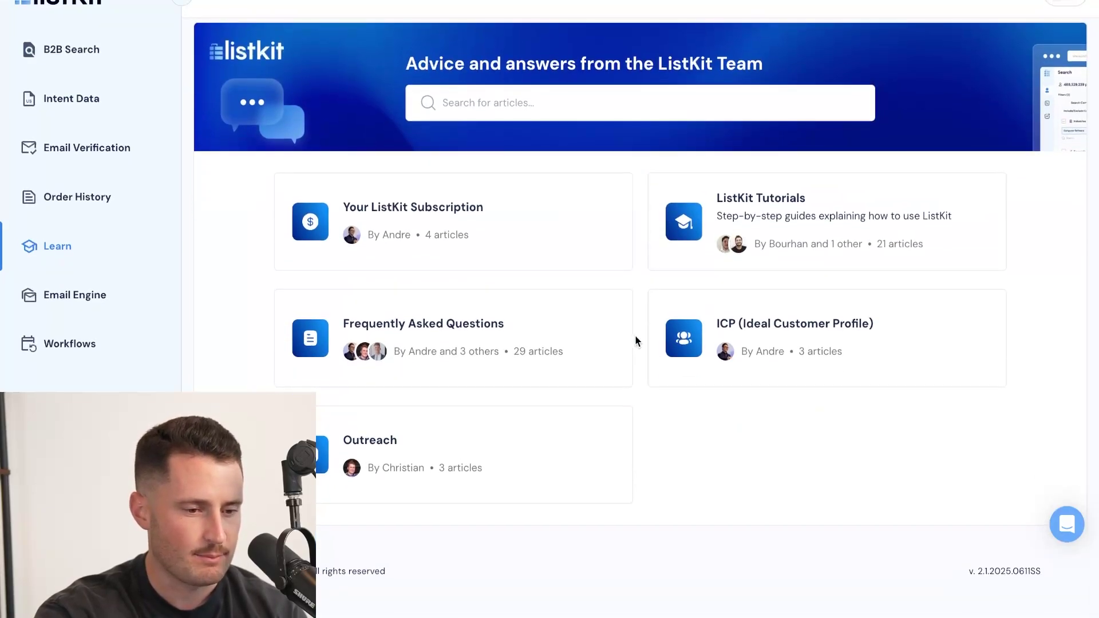
pyautogui.scroll(1, 533, 263)
pyautogui.click(80, 297)
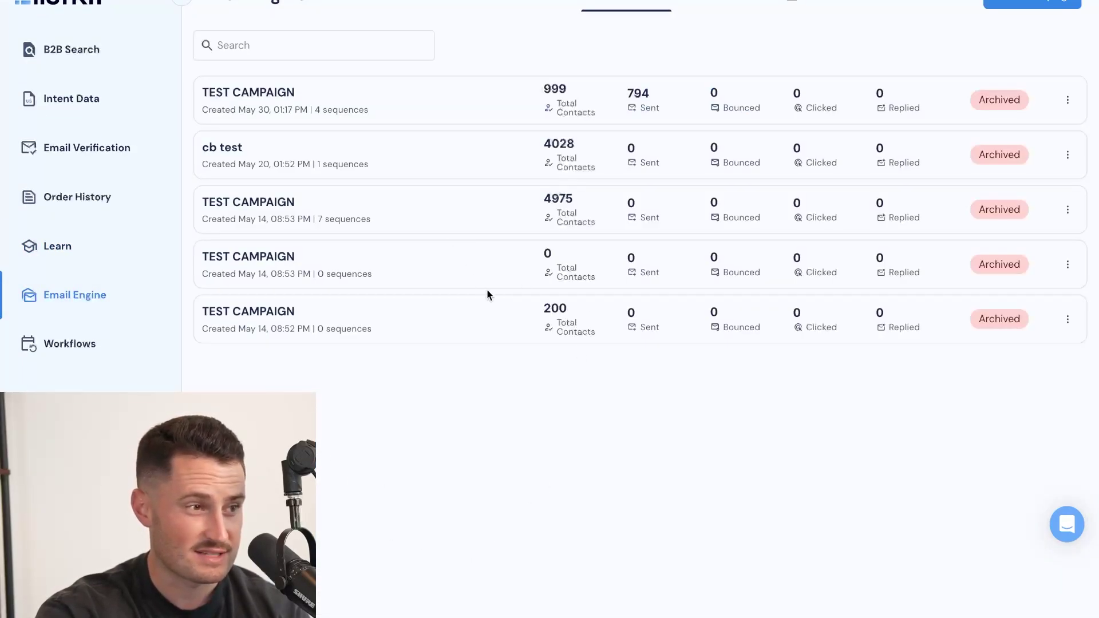
# Confirm list #74947 finished, then look over the sending domains and connected email accounts.
pyautogui.click(67, 196)
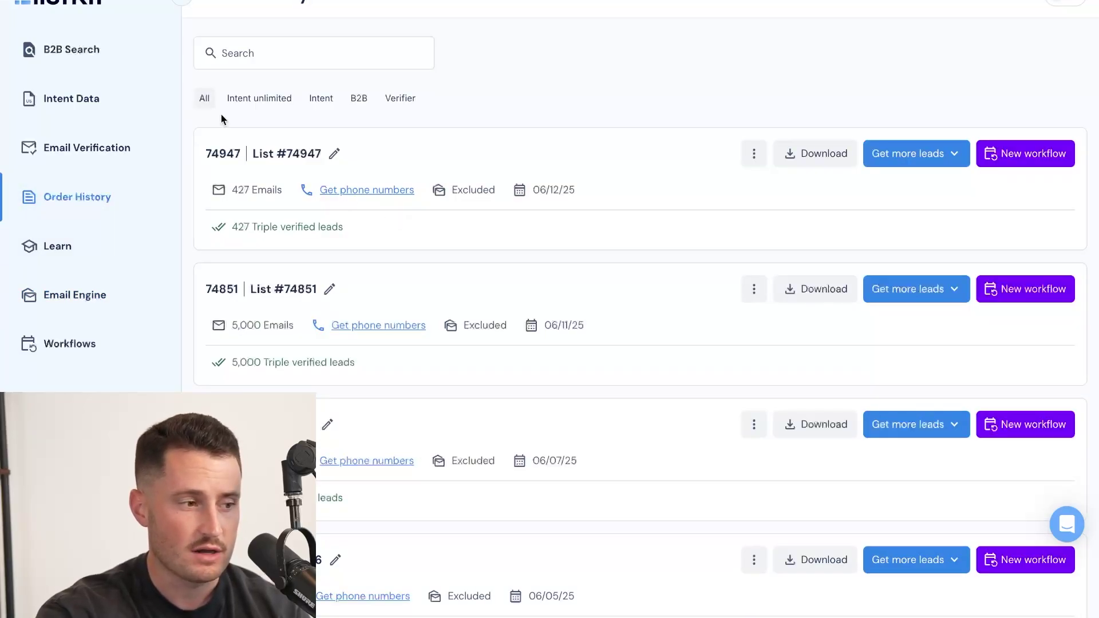
pyautogui.click(67, 56)
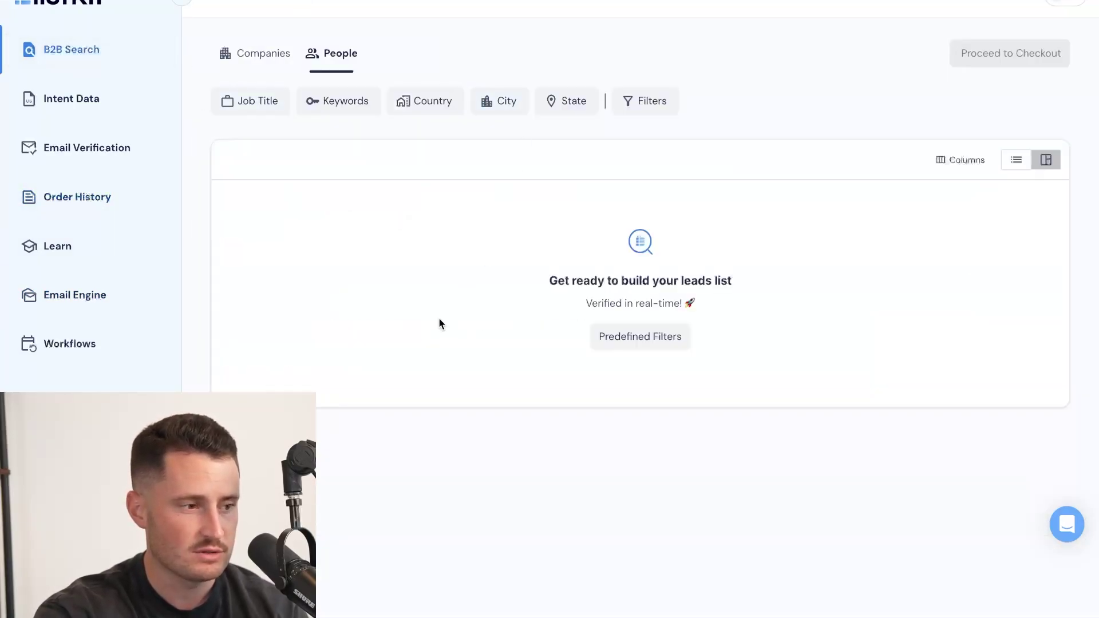
pyautogui.click(149, 280)
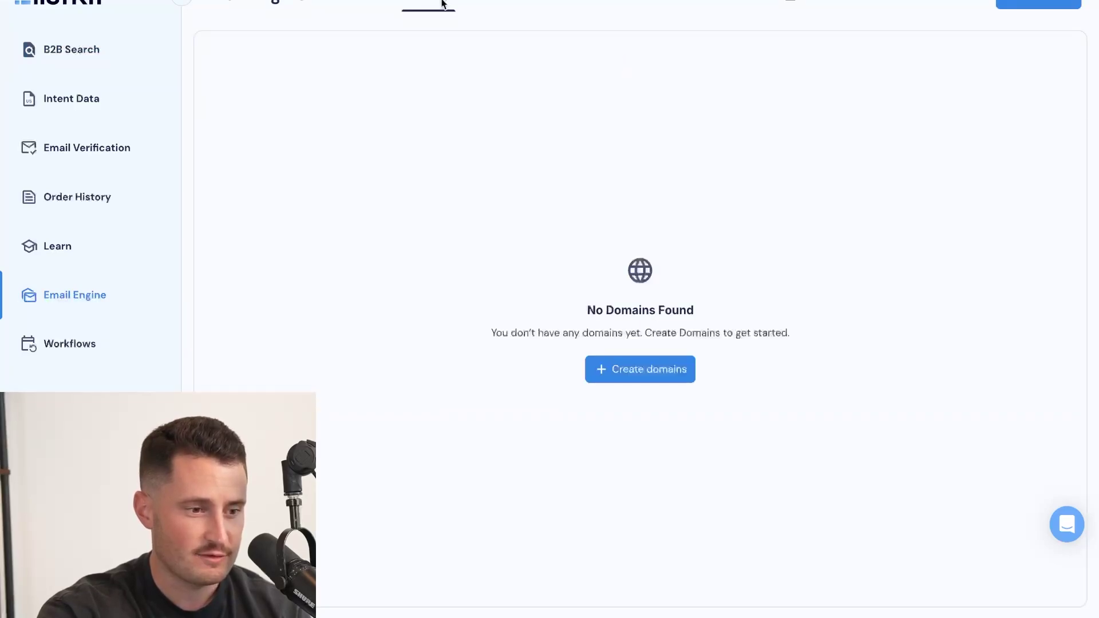
pyautogui.click(519, 3)
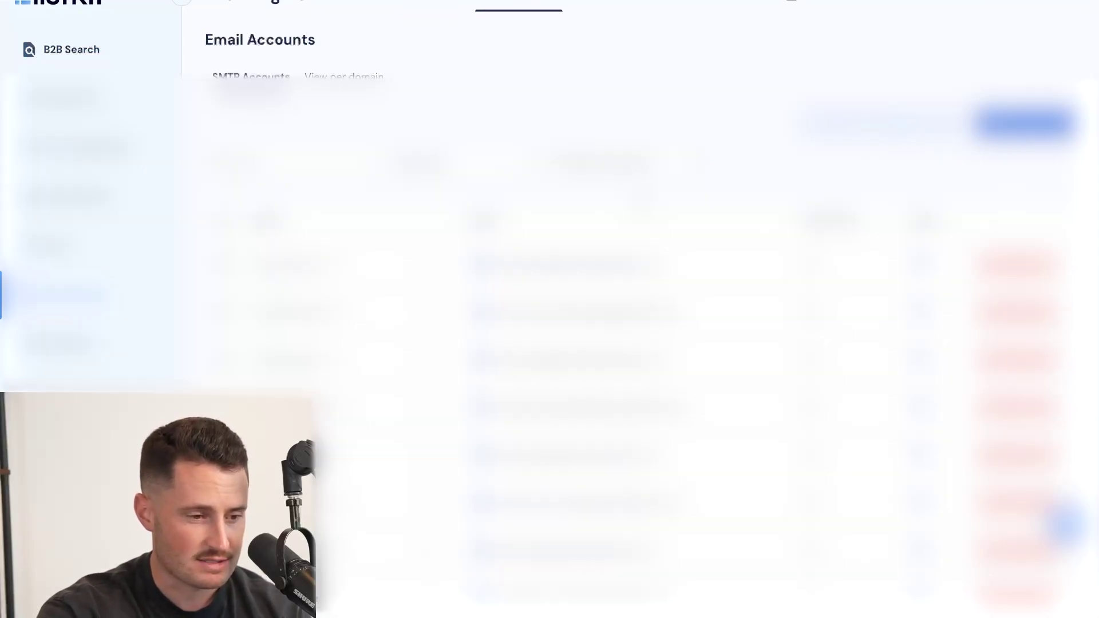
pyautogui.click(436, 5)
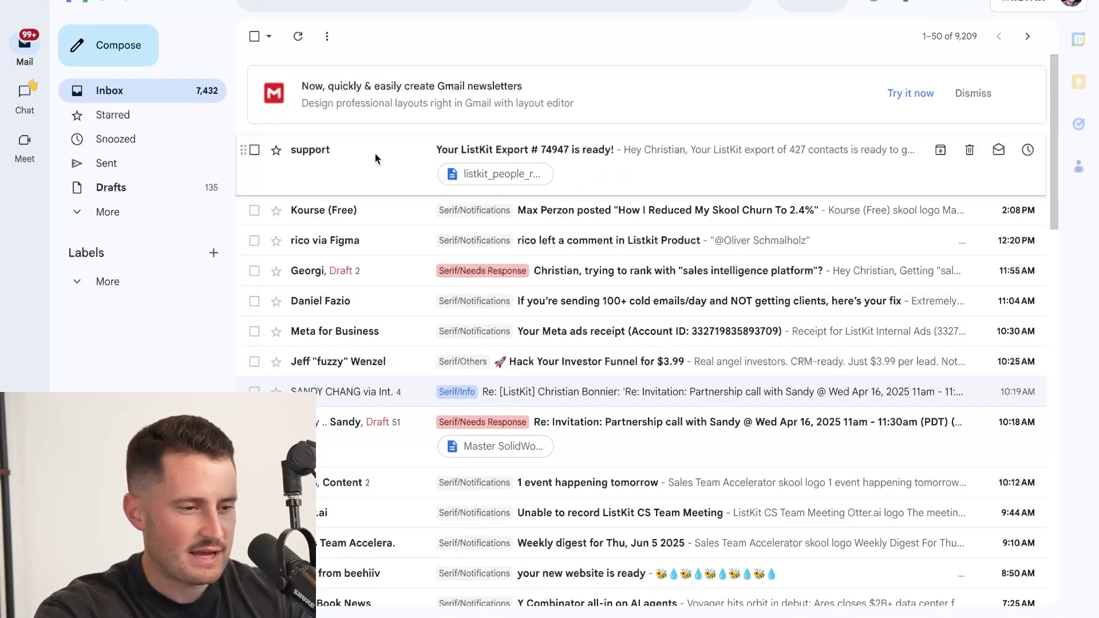
# Open the export-ready email's 427-contact attachment as a Google Sheets spreadsheet.
pyautogui.click(376, 154)
pyautogui.scroll(-3, 567, 331)
pyautogui.click(400, 434)
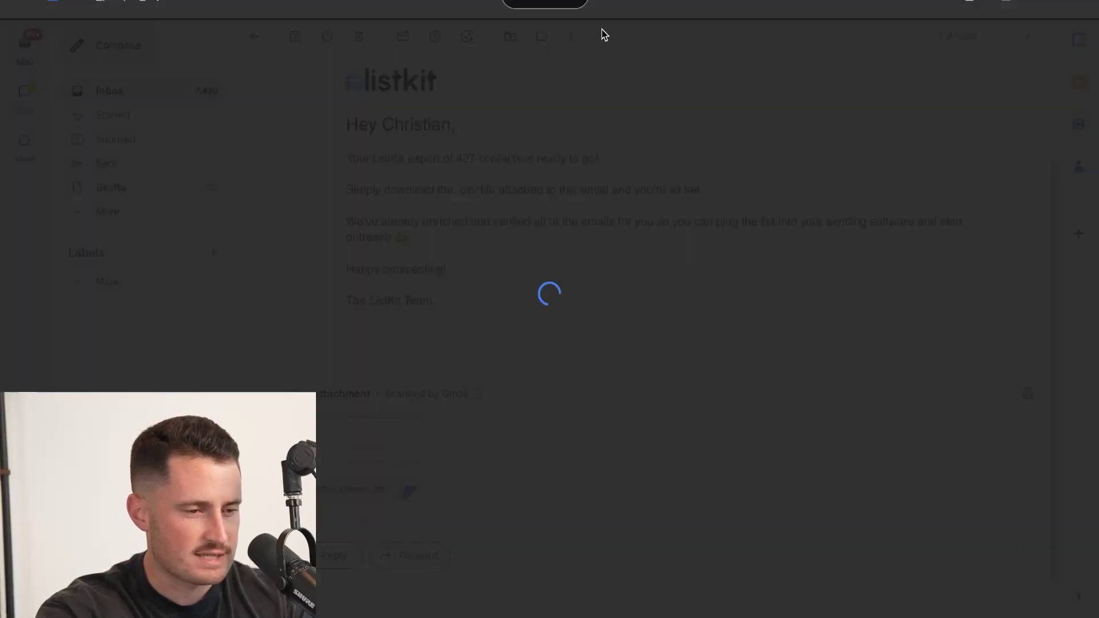
pyautogui.click(545, 4)
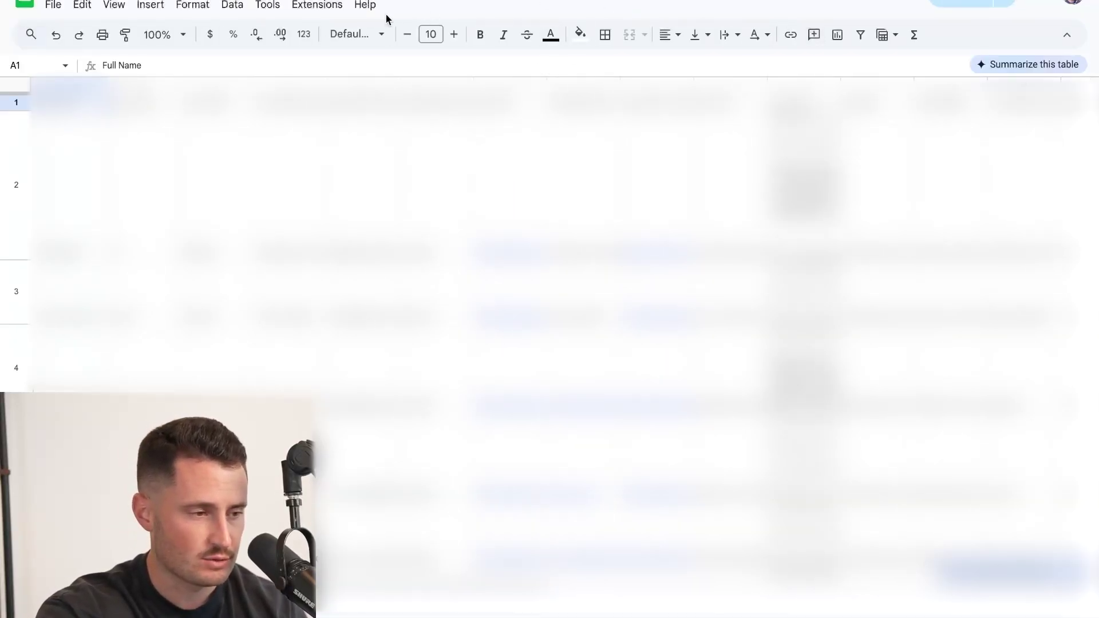
pyautogui.click(53, 5)
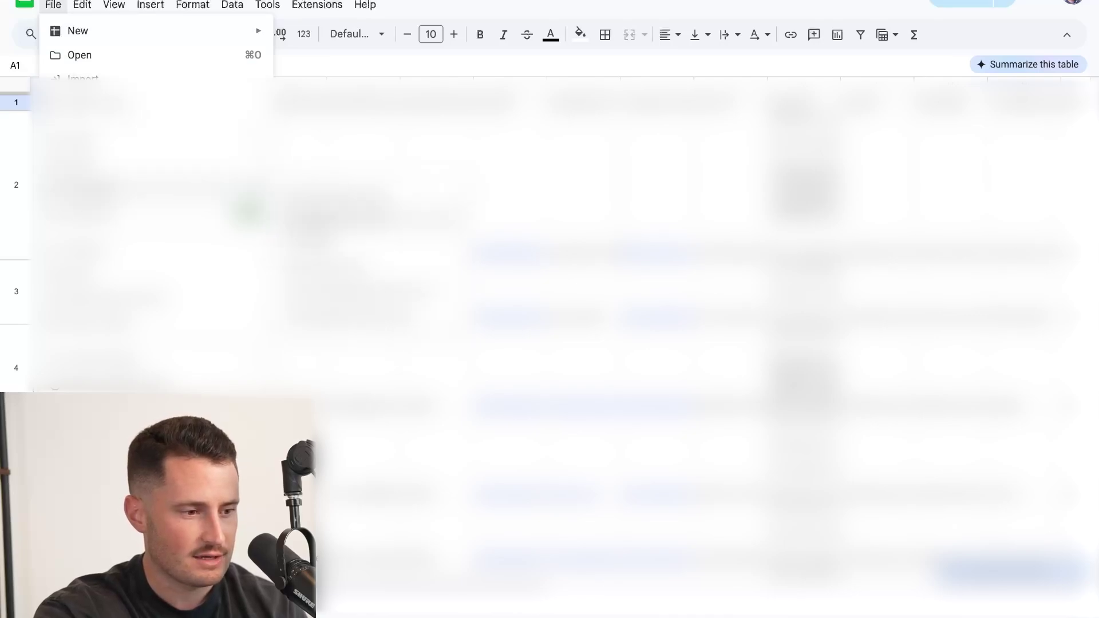
# Leave the web design campaign's mail review and start a new campaign from the campaign list.
pyautogui.hotkey('ctrl', 'shift', 'Tab')
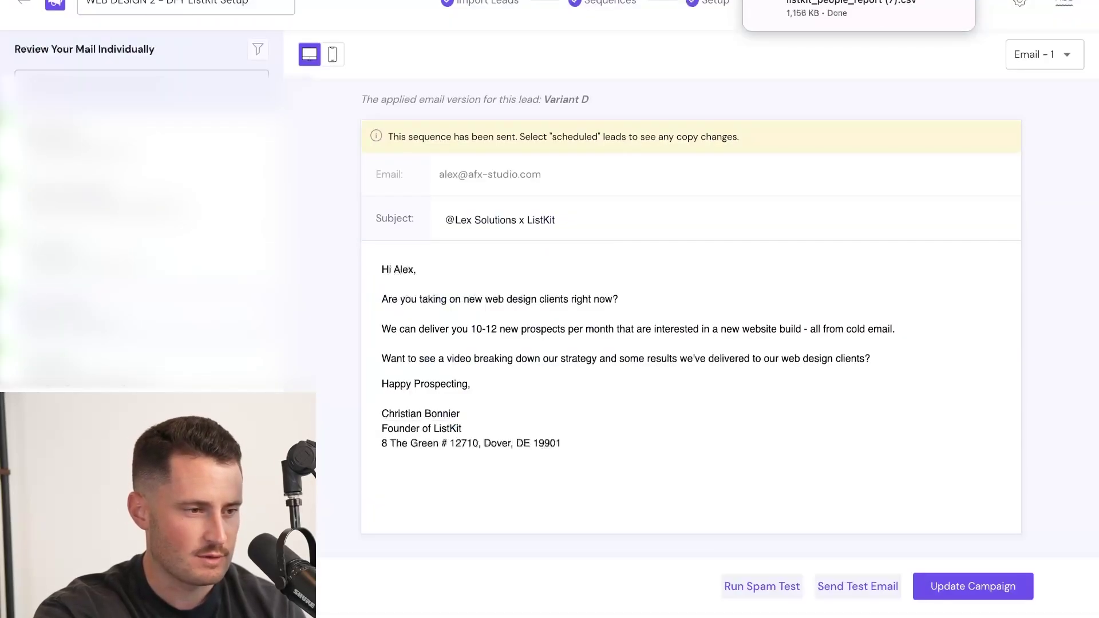
pyautogui.press('Escape')
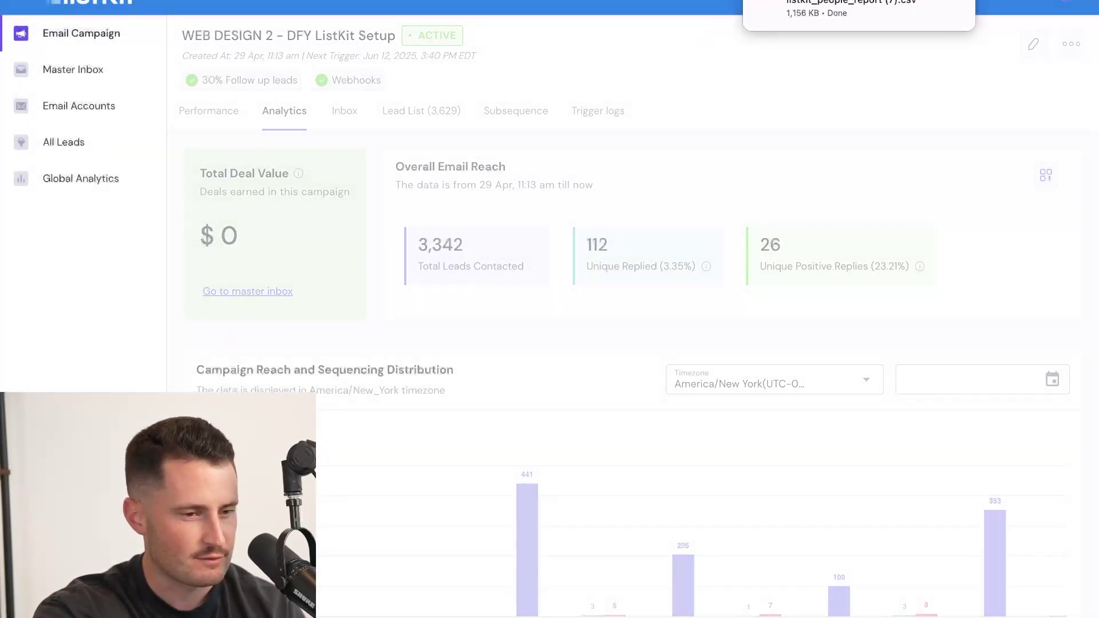
pyautogui.hotkey('alt', 'Left')
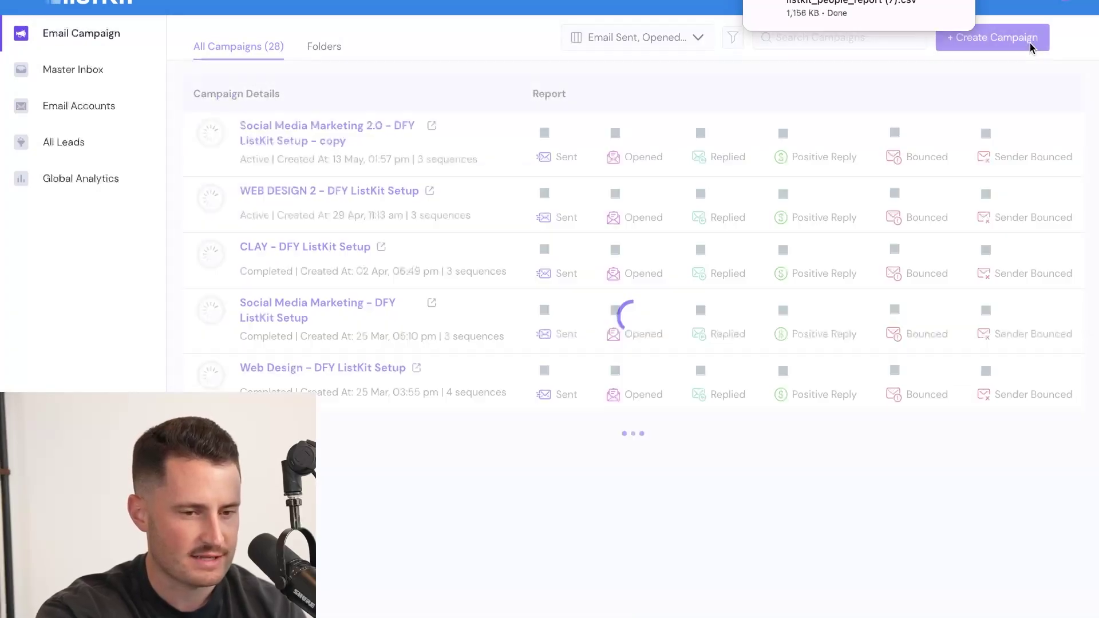
pyautogui.click(1011, 38)
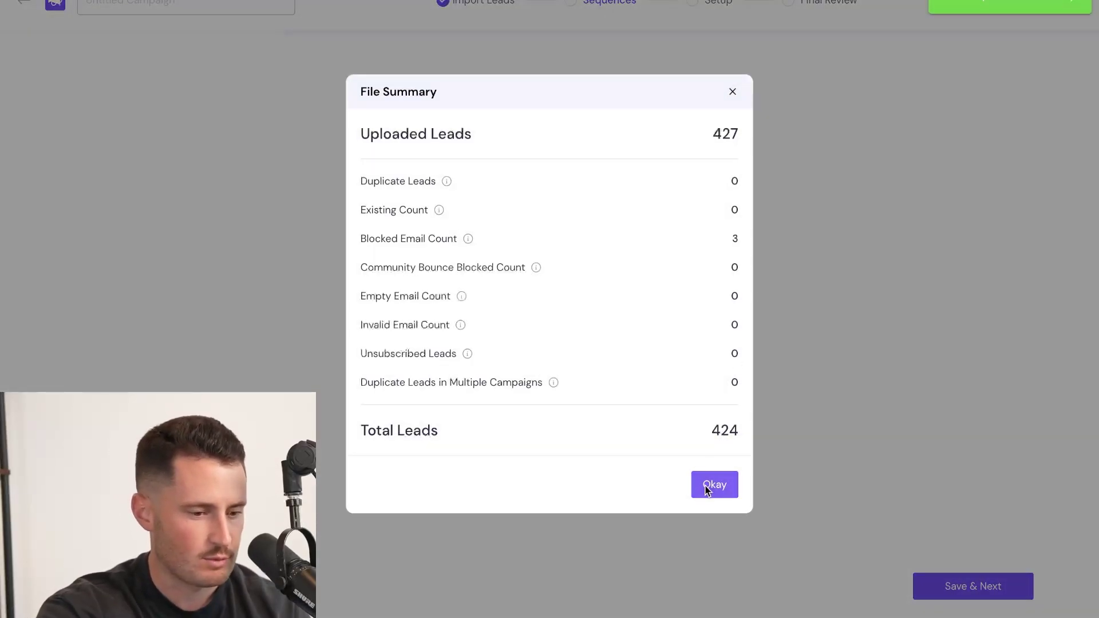
# Give Variant A the subject 'Quick question' and an opening asking about more TikTok clients.
pyautogui.click(706, 487)
pyautogui.click(473, 117)
pyautogui.write('Quick question')
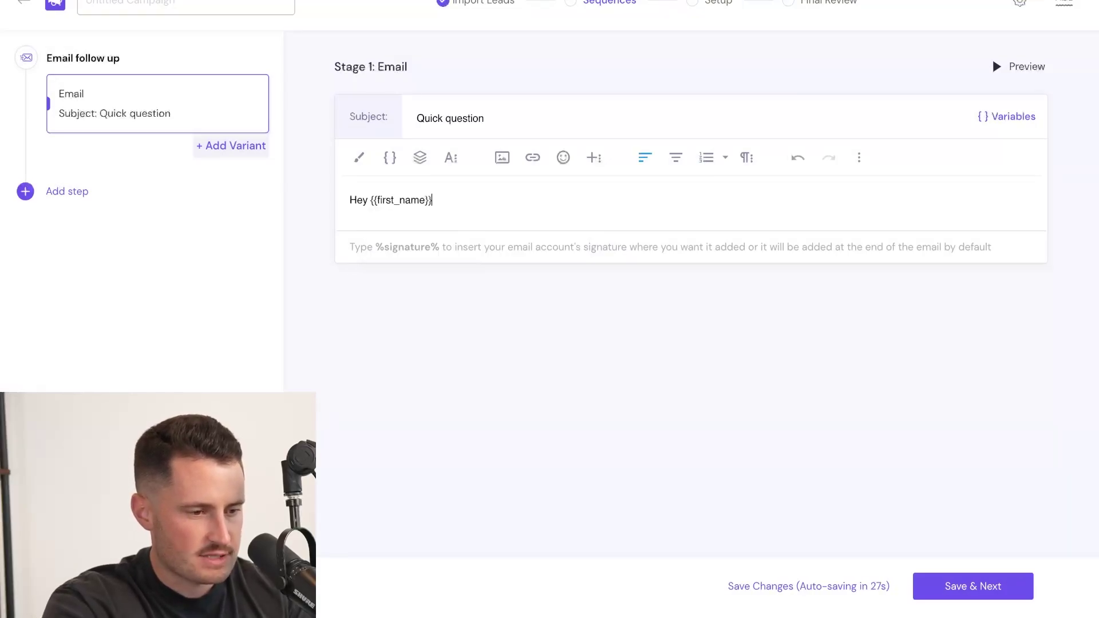
pyautogui.write(',')
pyautogui.press('Return')
pyautogui.press('Return')
pyautogui.write('Are you looking for more TikOTok clients right now?')
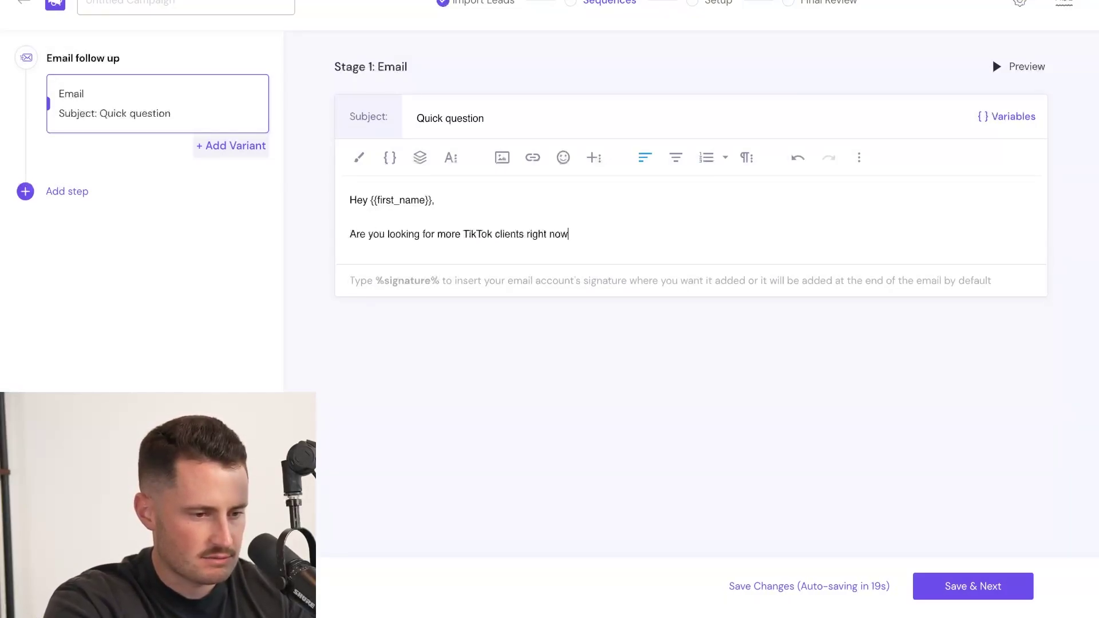
pyautogui.press('Return')
pyautogui.press('Return')
pyautogui.write('We run a cold email')
# Add Variant A's 63-leads Loom-video case study and closing offer to share the strategy video.
pyautogui.hotkey('ctrl', 'shift', 'Left')
pyautogui.hotkey('ctrl', 'shift', 'Left')
pyautogui.hotkey('ctrl', 'shift', 'Left')
pyautogui.hotkey('ctrl', 'shift', 'Left')
pyautogui.press('BackSpace')
pyautogui.press('BackSpace')
pyautogui.write('hl')
pyautogui.press('BackSpace')
pyautogui.press('BackSpace')
pyautogui.write('helped our TikTok content agn')
pyautogui.hotkey('ctrl', 'Left')
pyautogui.hotkey('ctrl', 'Left')
pyautogui.hotkey('ctrl', 'Left')
pyautogui.hotkey('ctrl', 'Left')
pyautogui.hotkey('ctrl', 'Delete')
pyautogui.write('a')
pyautogui.press('End')
pyautogui.write('eyc generate ')
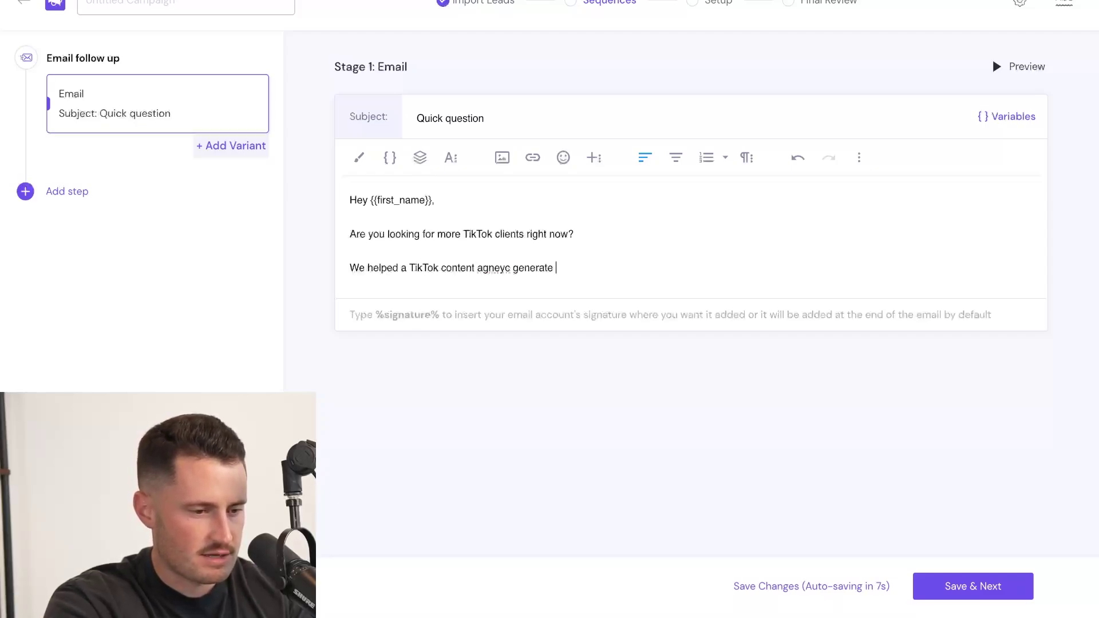
pyautogui.write('63 leads from a single cold email campaign ')
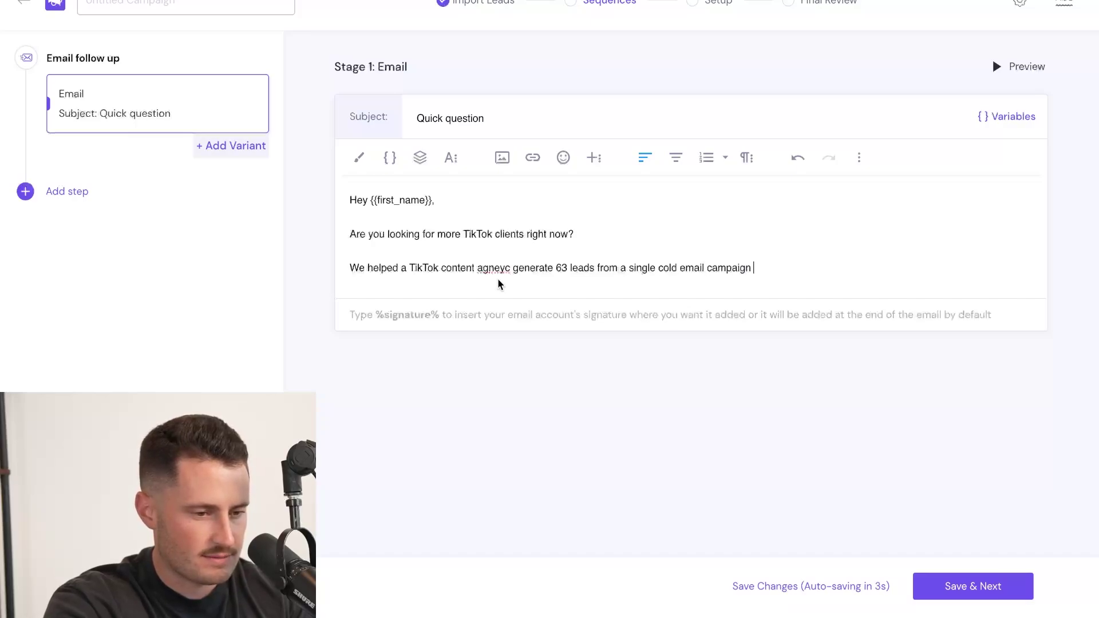
pyautogui.write('- all using a "Loom video" c')
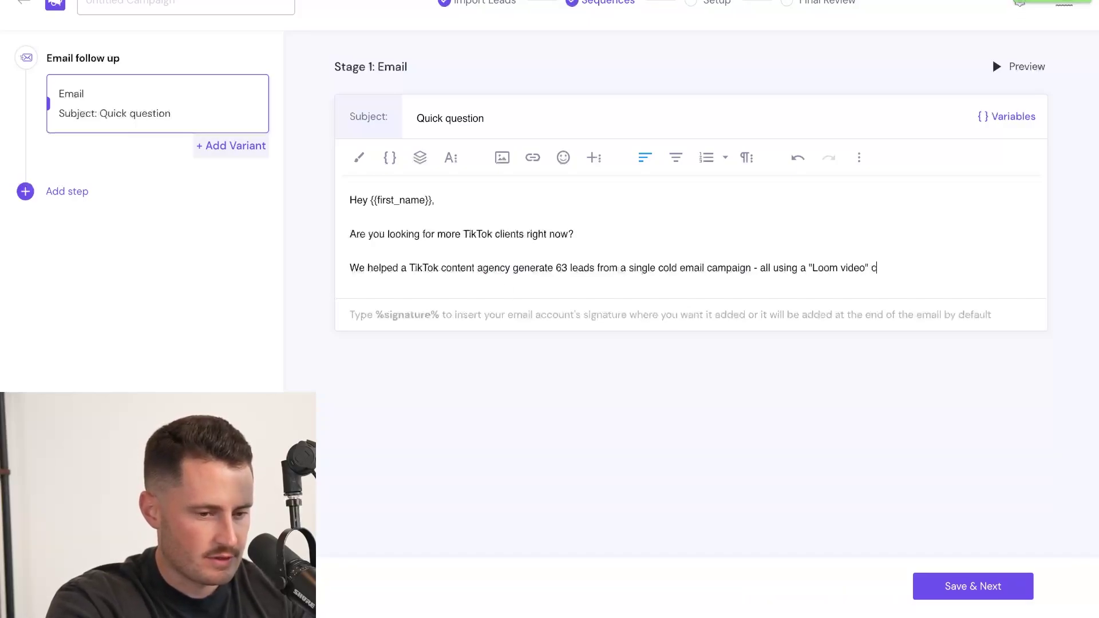
pyautogui.write('old email pitch.')
pyautogui.press('Return')
pyautogui.press('Return')
pyautogui.write('Mind if I share a quick video going over')
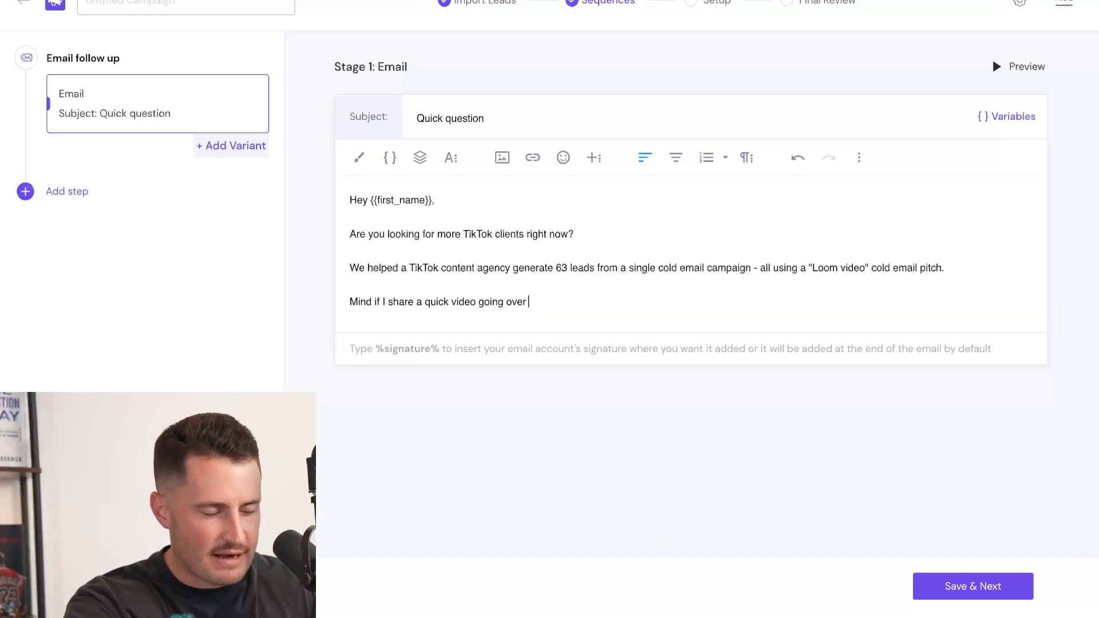
pyautogui.write(' the cold strategy we used?')
# Give Variant B subject '{{company_name}} x ListKit - intro' and a 20-leads-per-month pitch.
pyautogui.write('{')
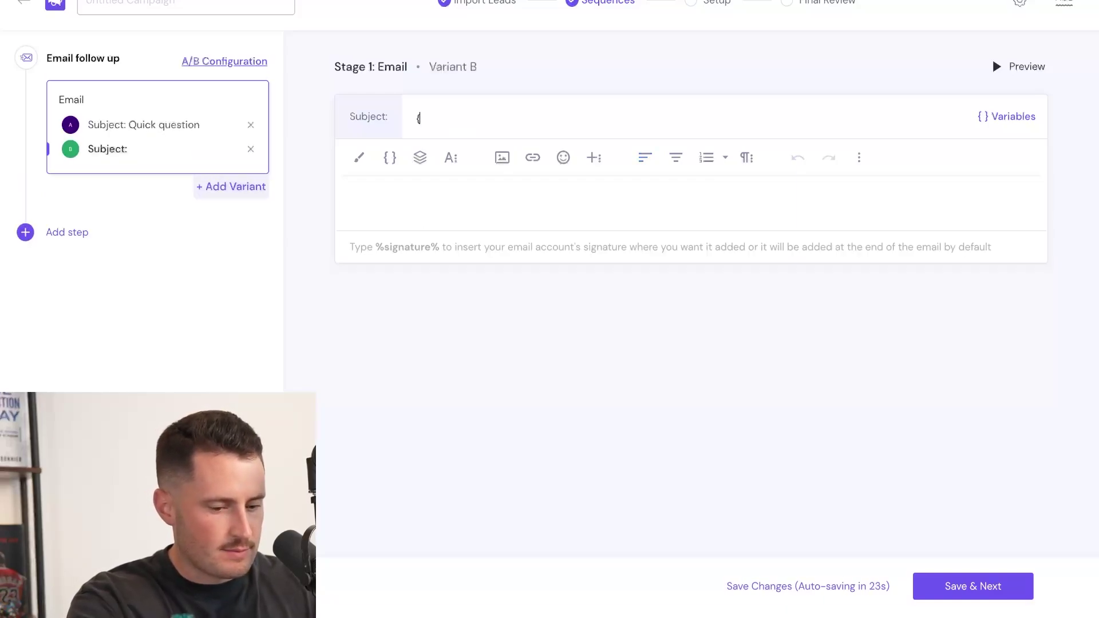
pyautogui.write('{Company')
pyautogui.press('Return')
pyautogui.write('x ListKit - intro')
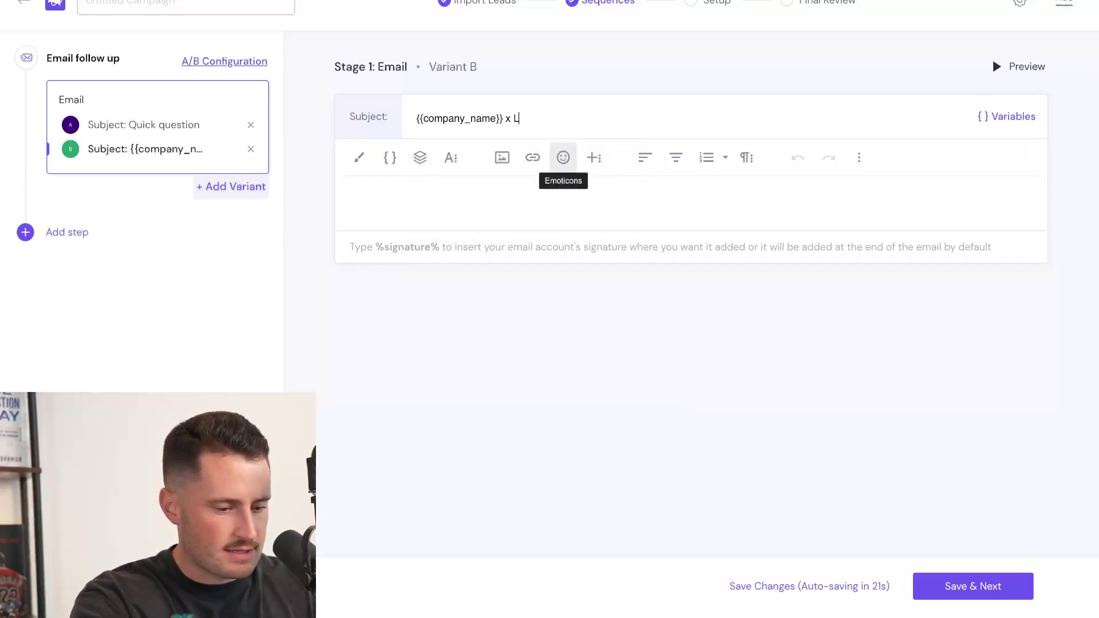
pyautogui.click(514, 228)
pyautogui.write('Hey {{first_name}} ')
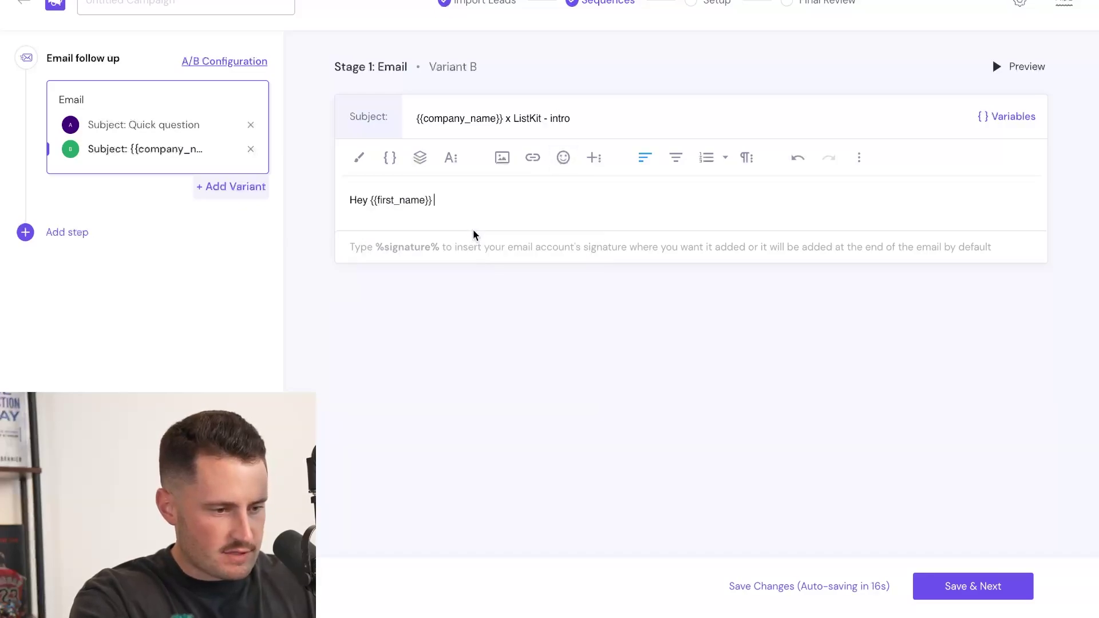
pyautogui.write(',')
pyautogui.press('Return')
pyautogui.press('Return')
pyautogui.write("I'll skip the fluff and get")
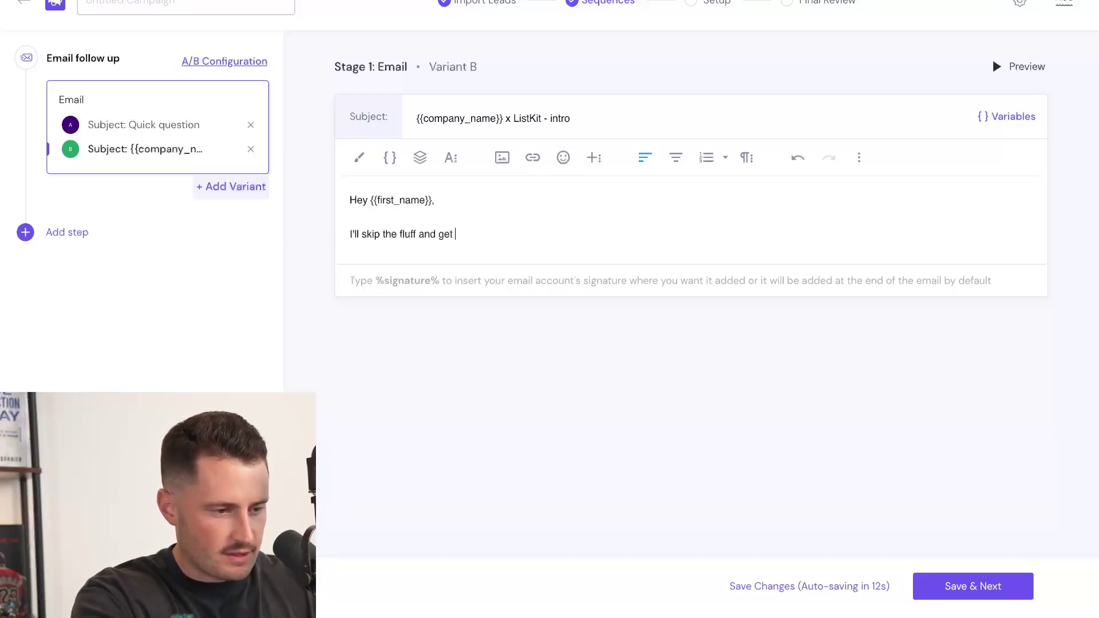
pyautogui.write(' right to it:')
pyautogui.press('Return')
pyautogui.press('Return')
pyautogui.write('We can help you generate 20 leads per month inte')
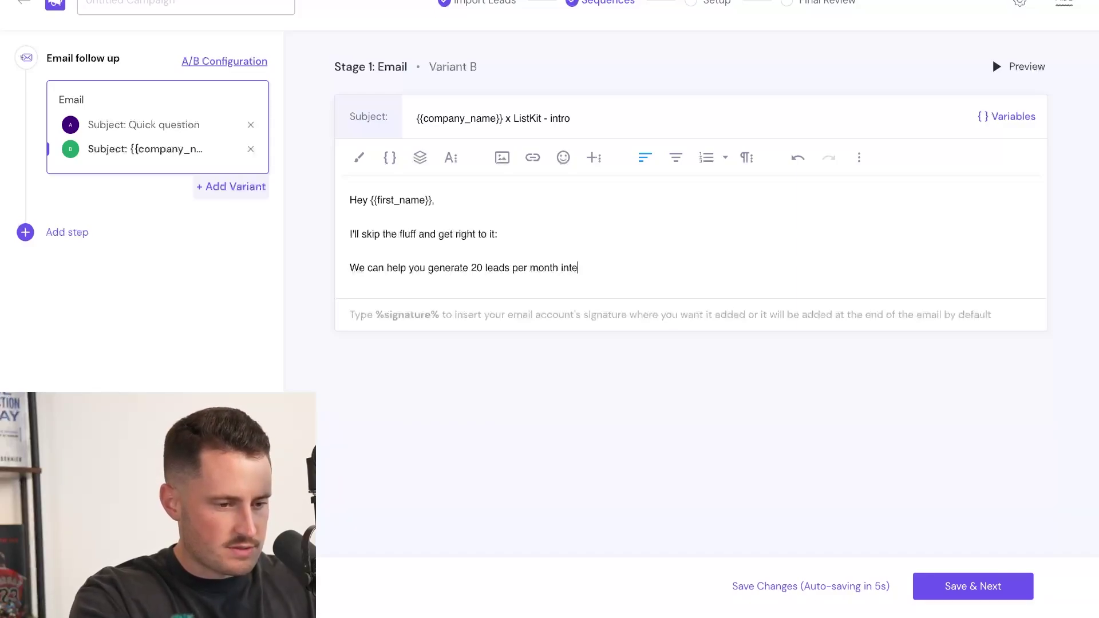
pyautogui.write('rested in Tour TikTok services - all from ')
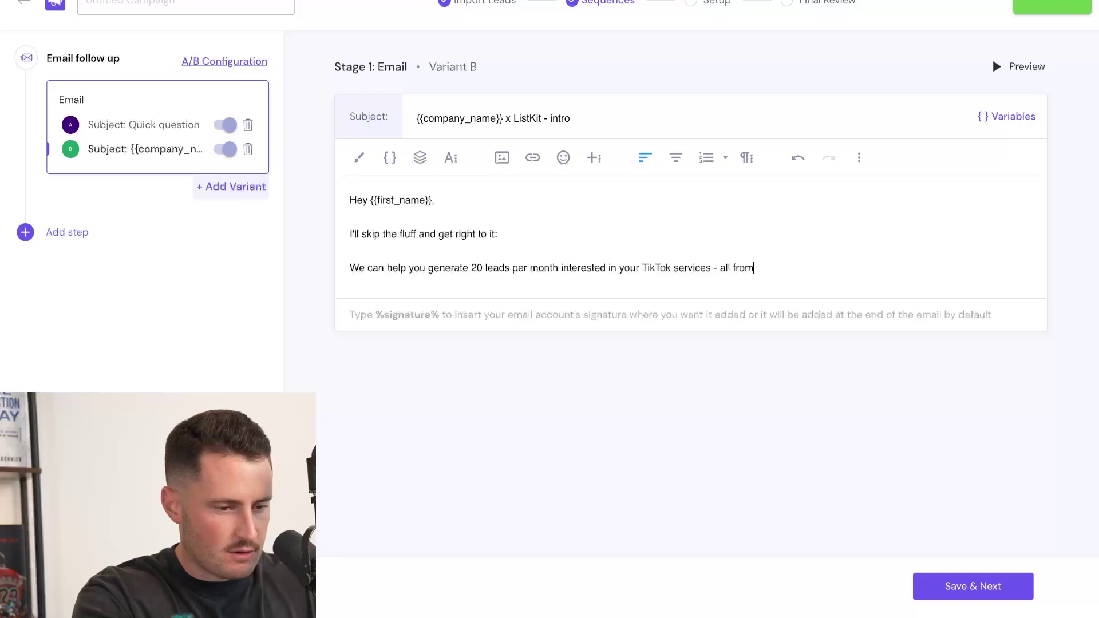
pyautogui.write('cold email.')
# Add Variant B's TikTok client case study and closing question about the 63-lead cold email script.
pyautogui.press('Return')
pyautogui.press('Return')
pyautogui.write('Our TikTok marketing client got 634 interested leads')
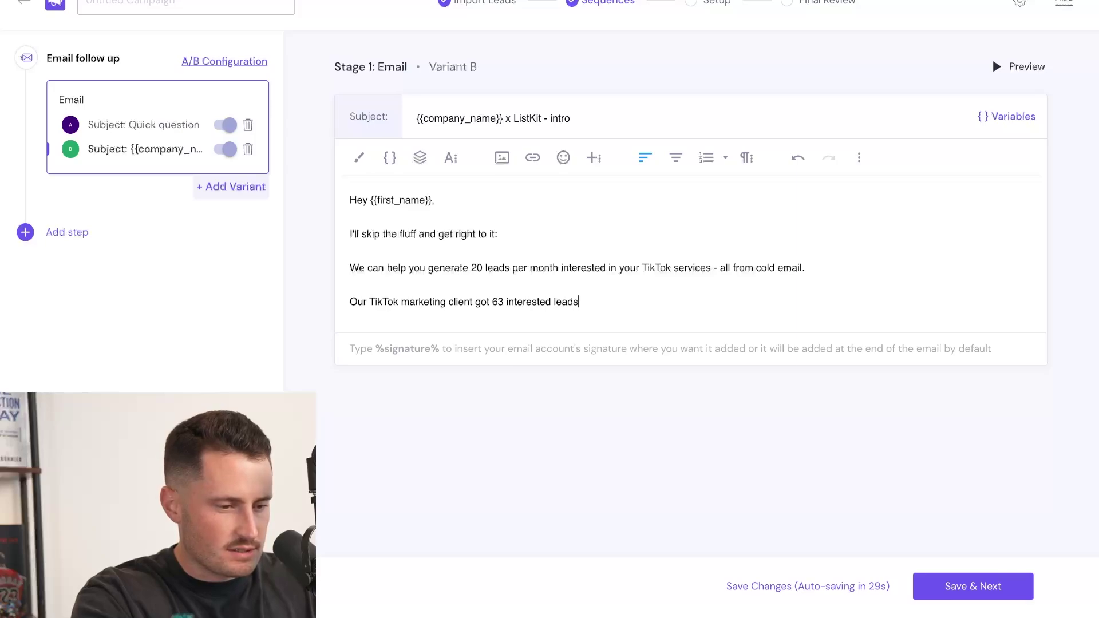
pyautogui.write(' fomr')
pyautogui.press('BackSpace')
pyautogui.press('BackSpace')
pyautogui.press('BackSpace')
pyautogui.write('rom a single campaign')
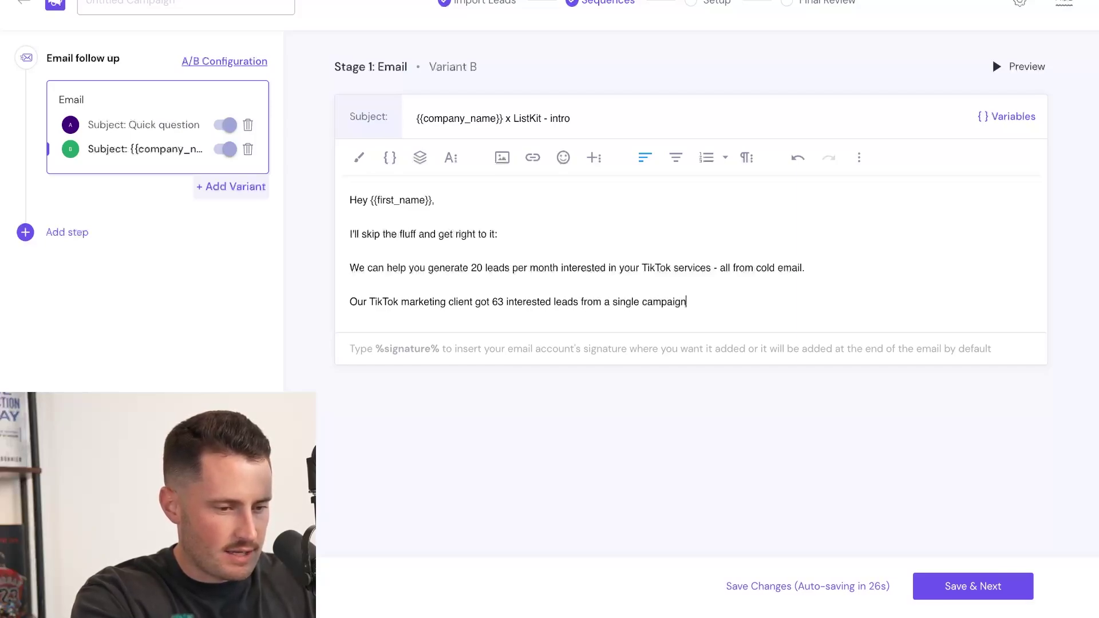
pyautogui.write(" - and I'm fonfident we can del")
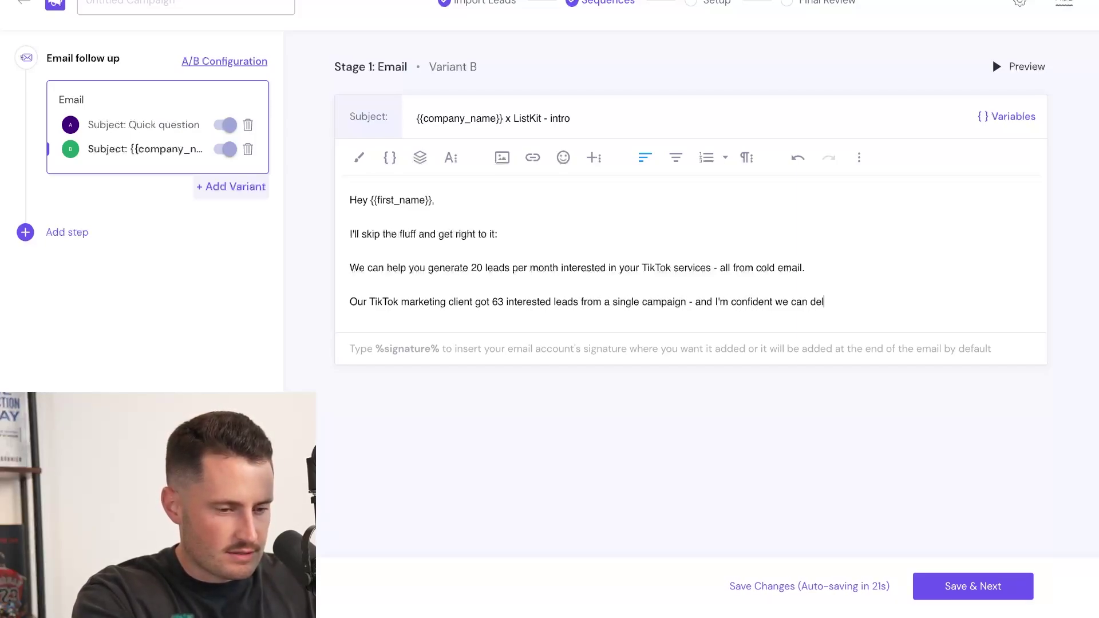
pyautogui.write('iver')
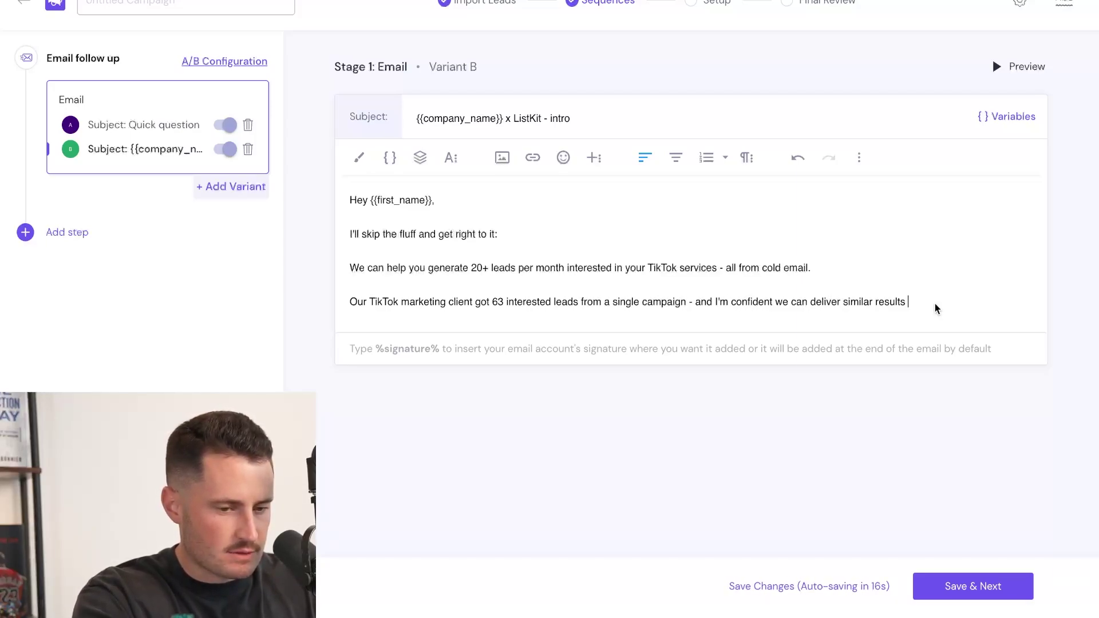
pyautogui.write('for ')
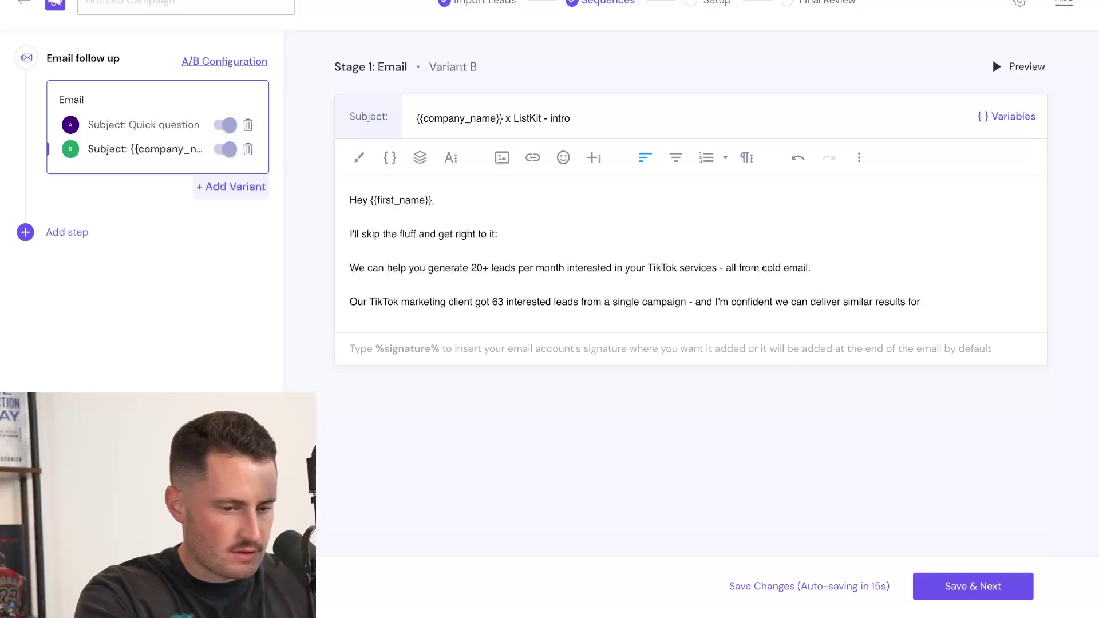
pyautogui.write('you.')
pyautogui.press('Return')
pyautogui.press('Return')
pyautogui.write('Interested in seeing the')
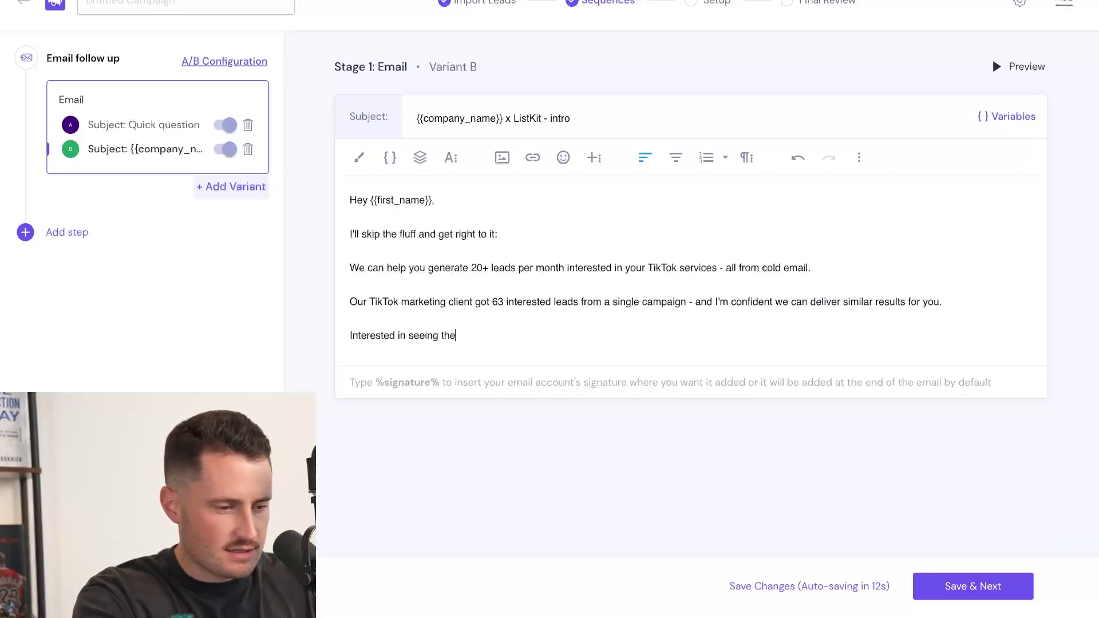
pyautogui.write(' cold email script that got t')
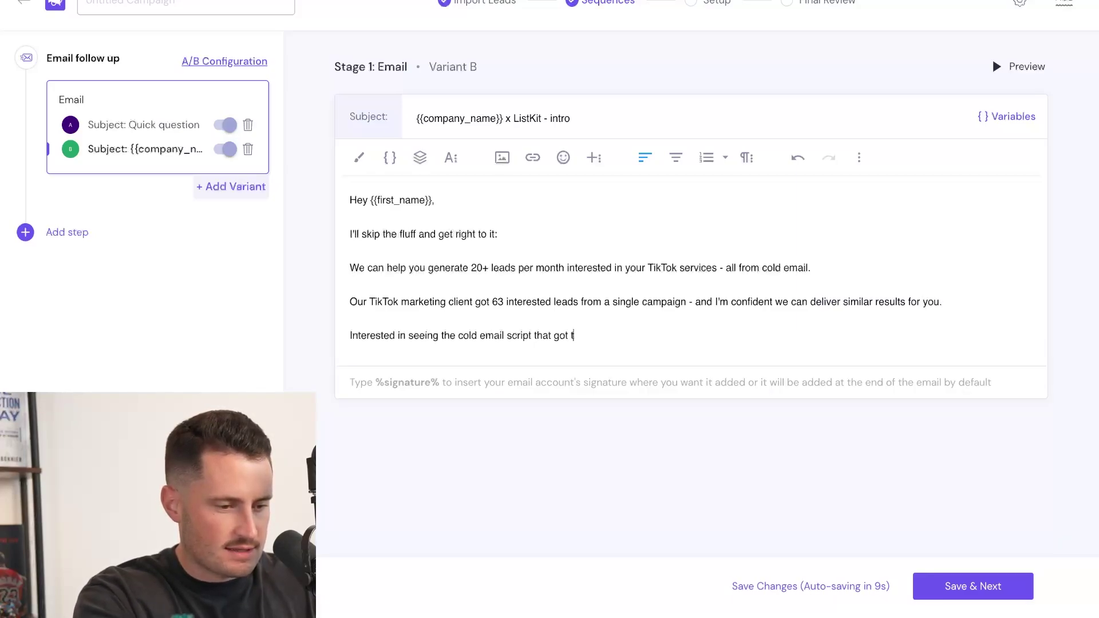
pyautogui.write('hem 63 TikTok leads?')
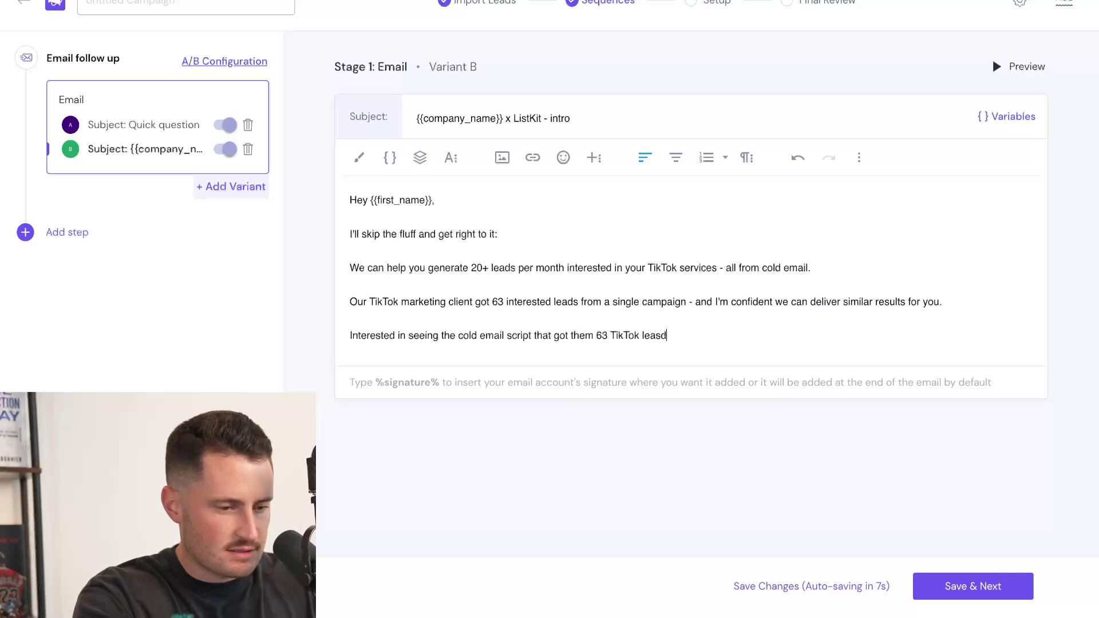
# Add Variant C with subject 'TikTok lead for {{company_name}}' and an opener asking about more TikTok clients.
pyautogui.click(209, 188)
pyautogui.click(471, 116)
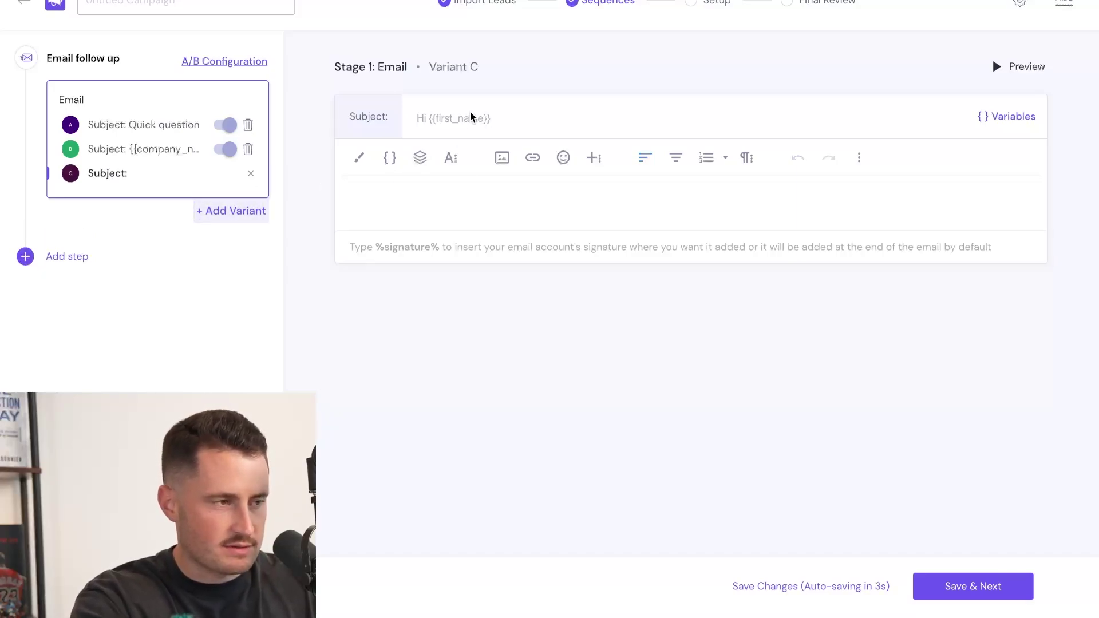
pyautogui.write('TikTok lead for {{c')
pyautogui.click(512, 140)
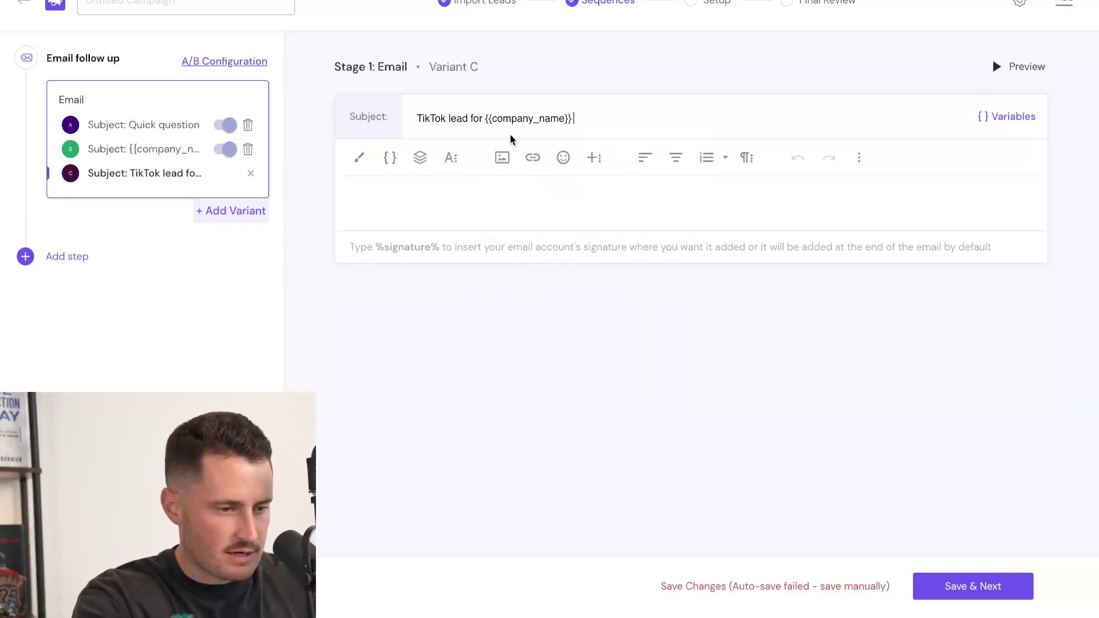
pyautogui.click(474, 214)
pyautogui.write('Hey {{first_name}},')
pyautogui.press('Return')
pyautogui.press('Return')
pyautogui.write("Saw you're i")
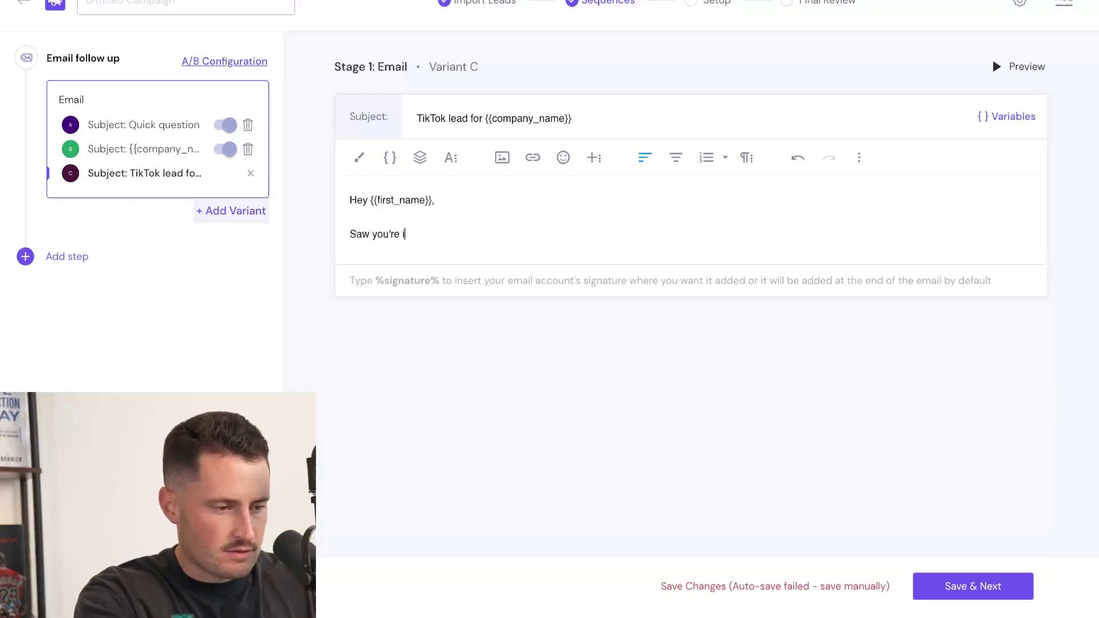
pyautogui.write('n charge at {{')
pyautogui.click(527, 254)
pyautogui.write('- aer you taking on more TikTok clients right now?')
# Write Variant C's 20-TikTok-leads-per-month offer, the book-calls-with-brands line and the video closing question.
pyautogui.press('Return')
pyautogui.press('Return')
pyautogui.write('We camn ')
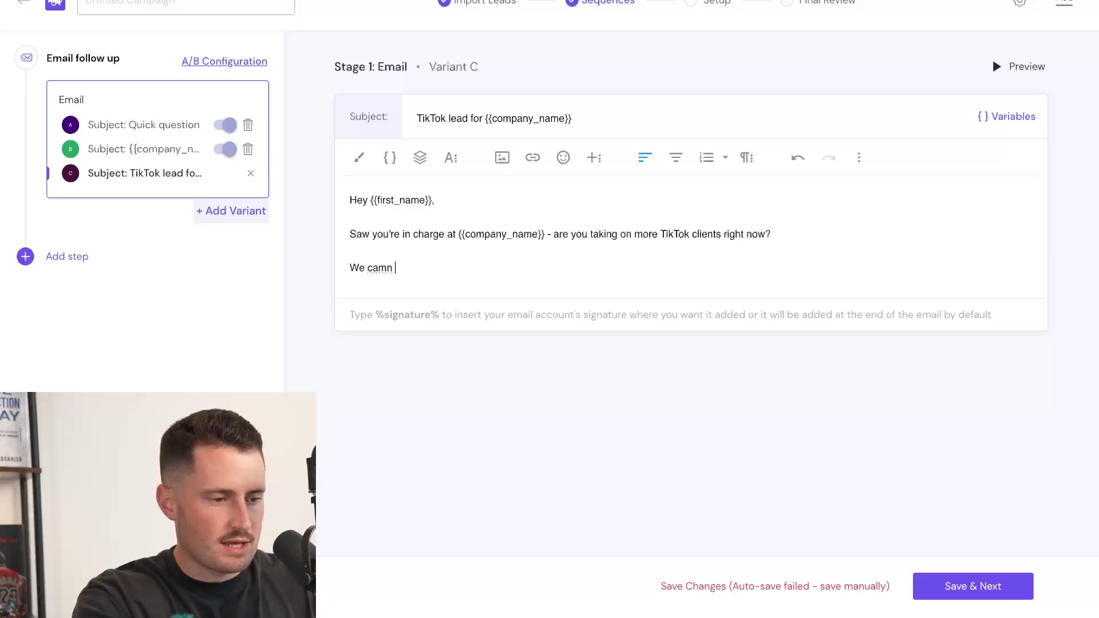
pyautogui.write('rbing you 20')
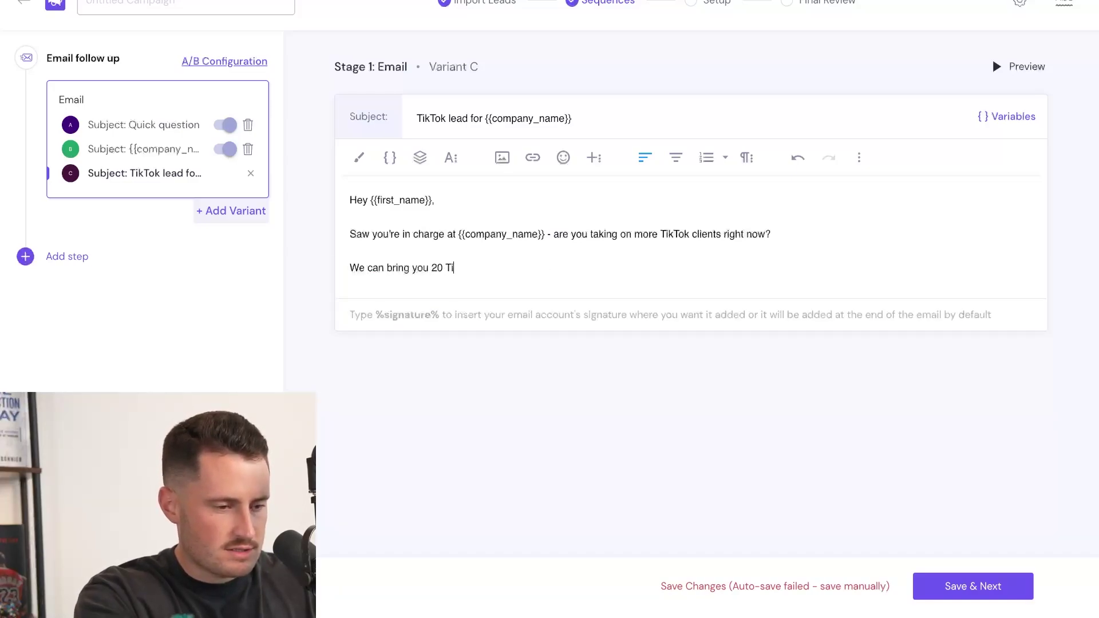
pyautogui.write(' TikTok leasd per mon')
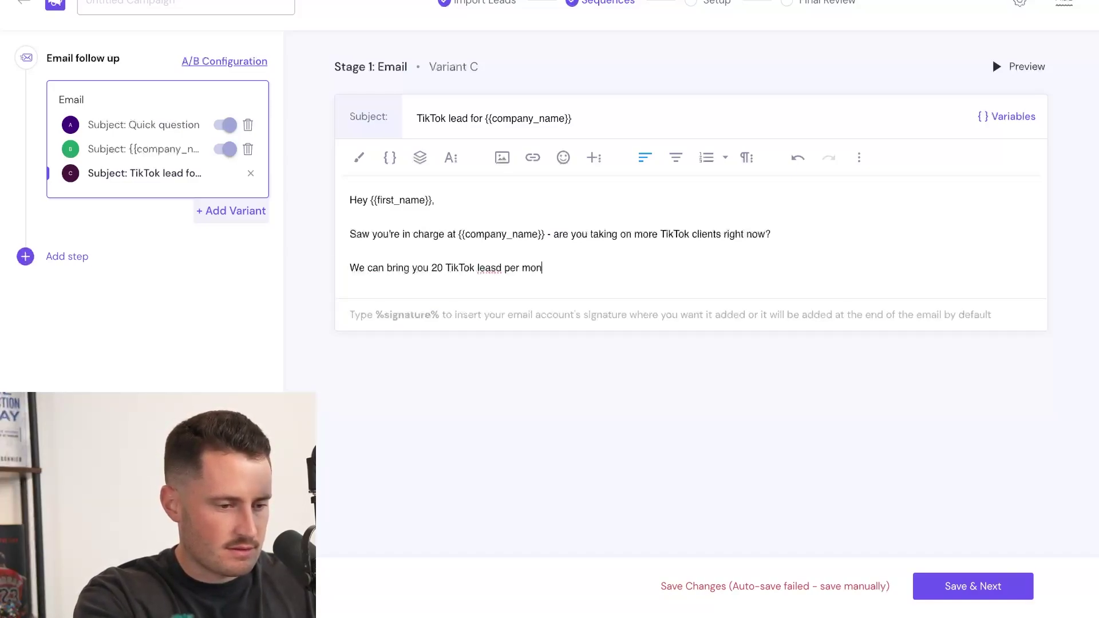
pyautogui.write('th with a mass-perosnonalized cold email camp')
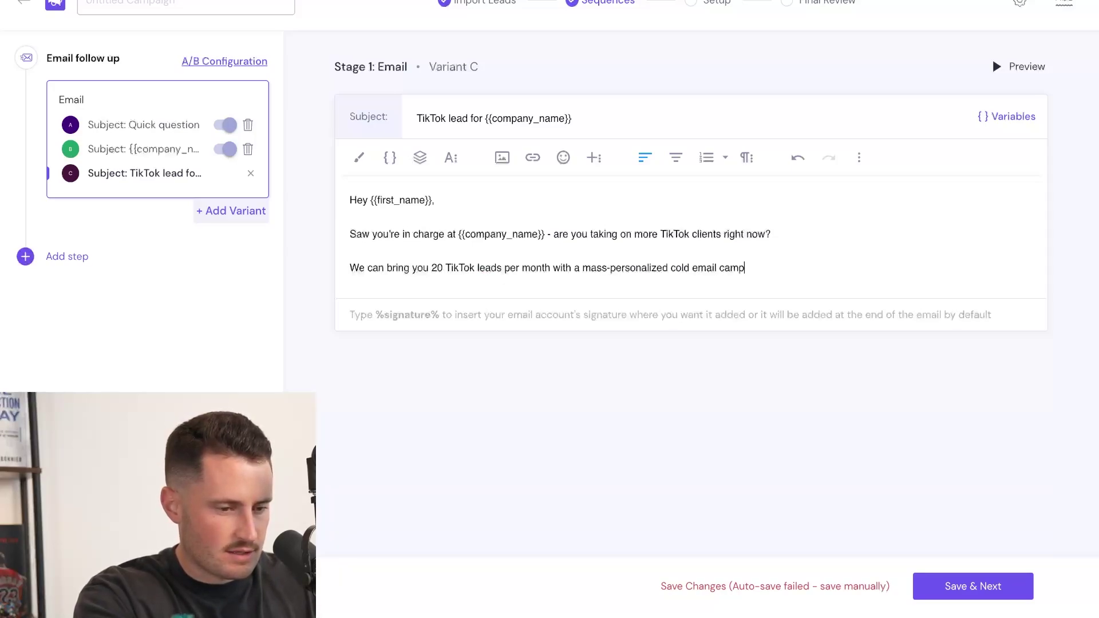
pyautogui.write('aign.')
pyautogui.press('Return')
pyautogui.press('Return')
pyautogui.write('All you have to do')
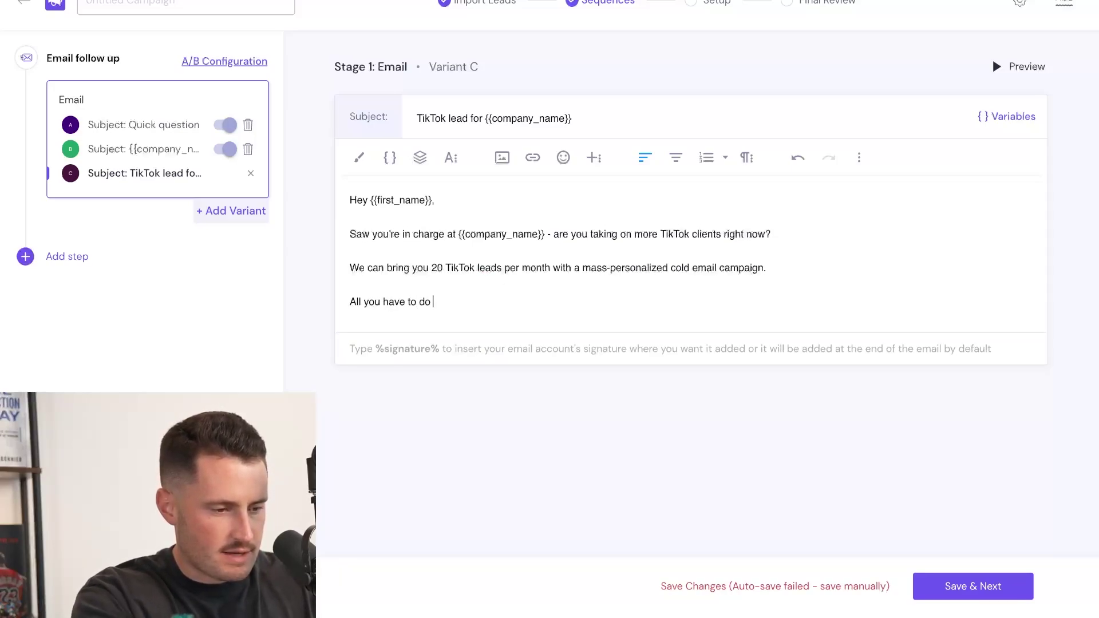
pyautogui.write(' is manage the ocnver')
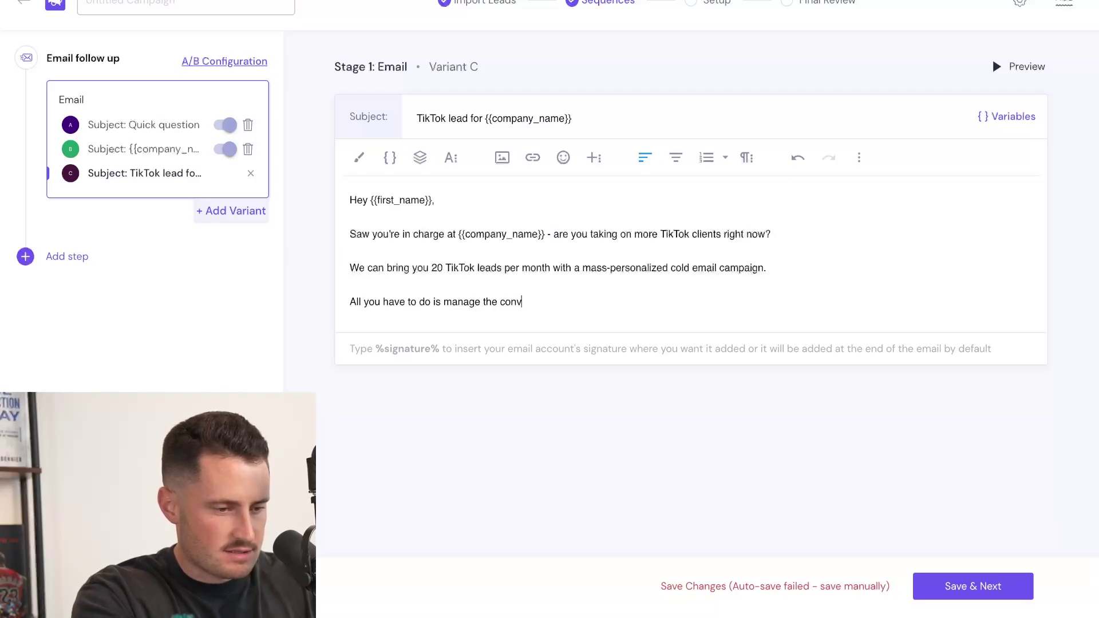
pyautogui.press('BackSpace')
pyautogui.press('BackSpace')
pyautogui.write('conversations and book calls with in')
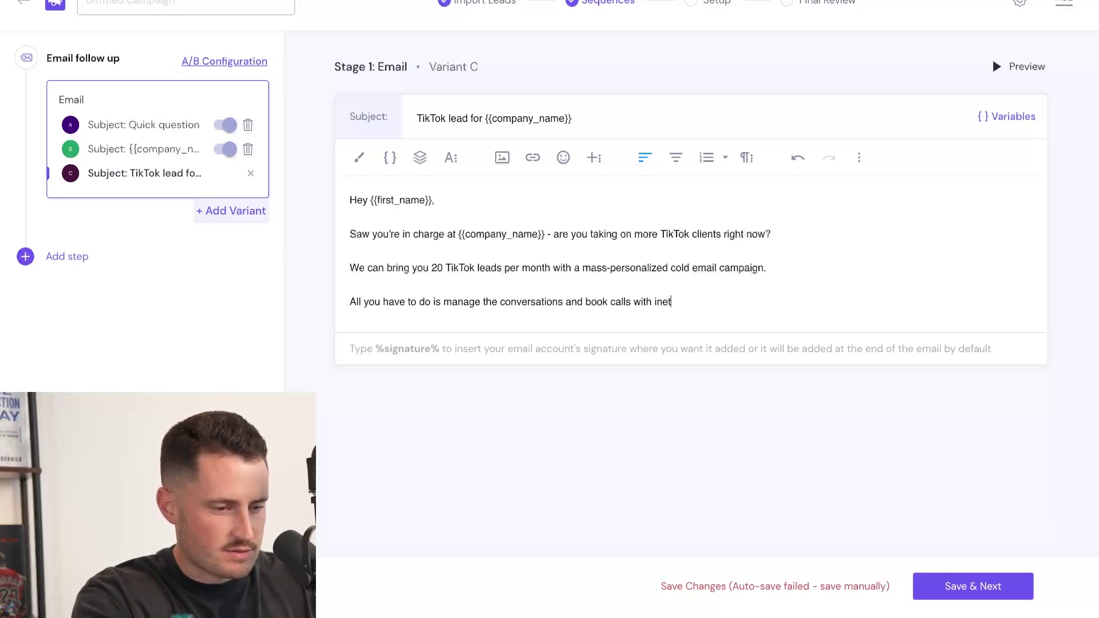
pyautogui.write('terested prospects')
pyautogui.press('BackSpace')
pyautogui.press('BackSpace')
pyautogui.press('BackSpace')
pyautogui.press('BackSpace')
pyautogui.press('BackSpace')
pyautogui.press('BackSpace')
pyautogui.press('BackSpace')
pyautogui.press('BackSpace')
pyautogui.press('BackSpace')
pyautogui.write('brands.')
pyautogui.press('Return')
pyautogui.press('Return')
pyautogui.write('Open to checking out a v')
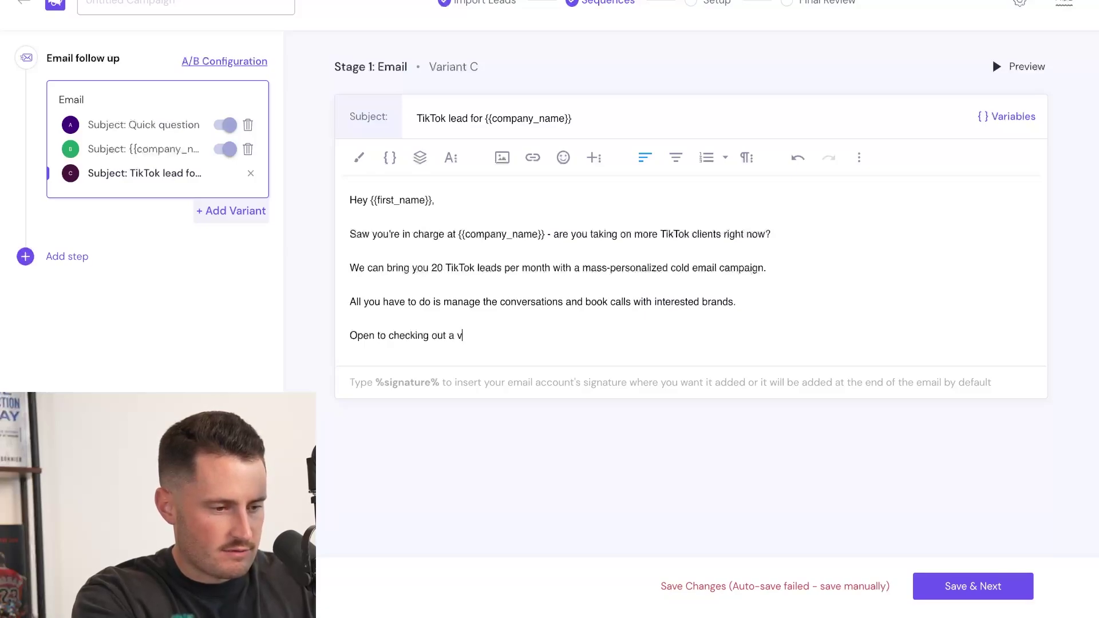
pyautogui.write('ideo explaining further?')
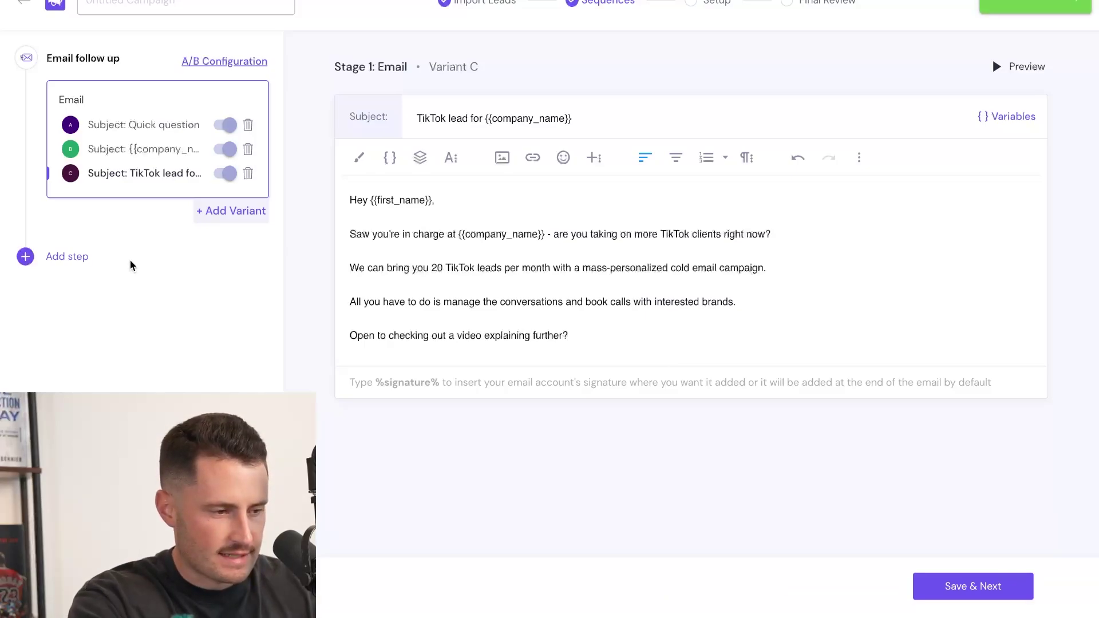
# Add a follow-up email step with a 4-day wait.
pyautogui.click(67, 257)
pyautogui.click(85, 295)
pyautogui.click(126, 265)
pyautogui.write('4')
# Write the follow-up body offering a video on getting 63 TikTok leads per month from cold email.
pyautogui.click(130, 124)
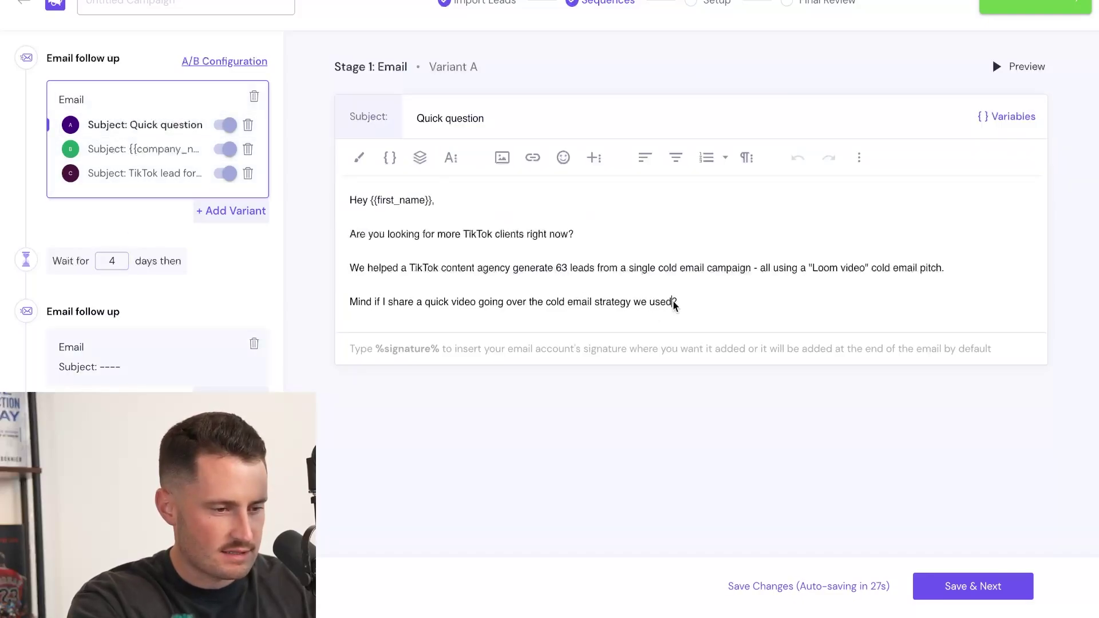
pyautogui.moveTo(672, 301); pyautogui.dragTo(337, 277)
pyautogui.click(167, 356)
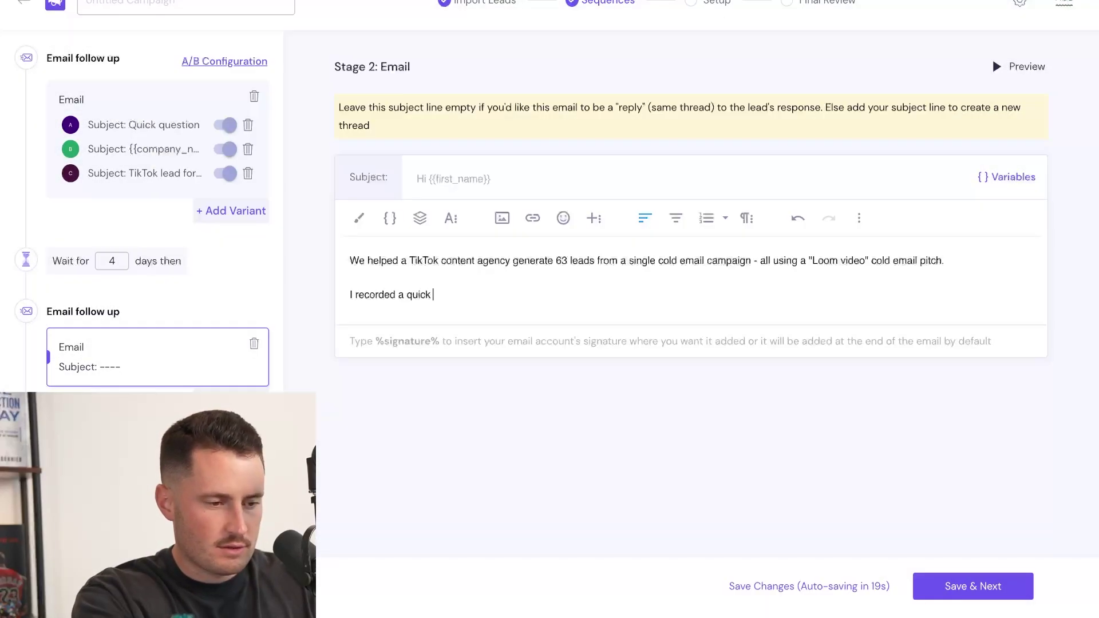
pyautogui.write('video')
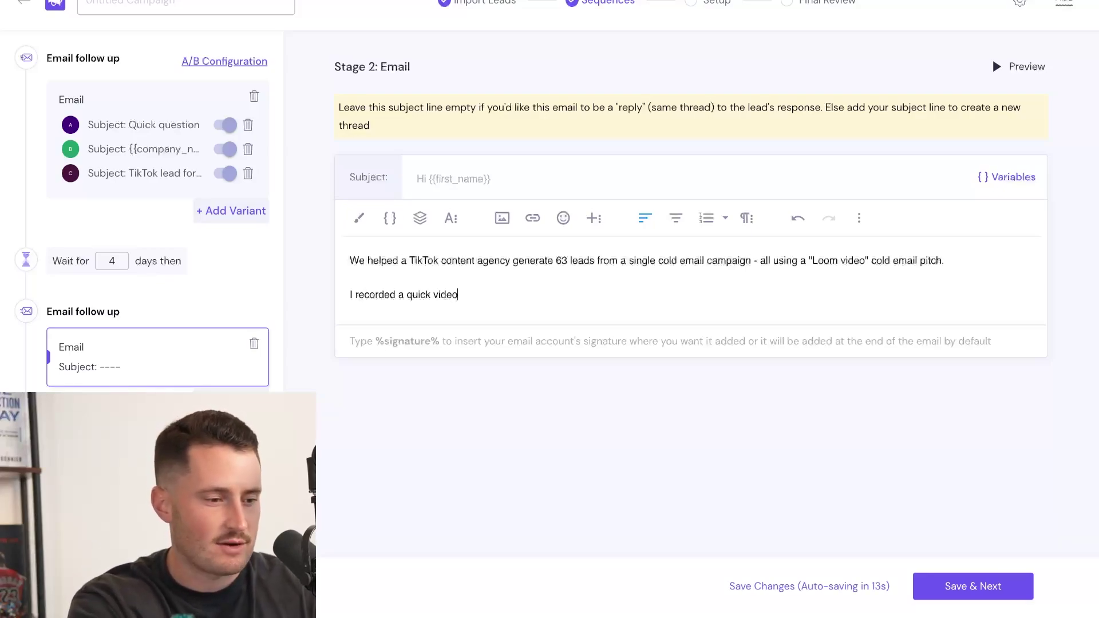
pyautogui.write('going o')
pyautogui.write('ver the exact cold email script ')
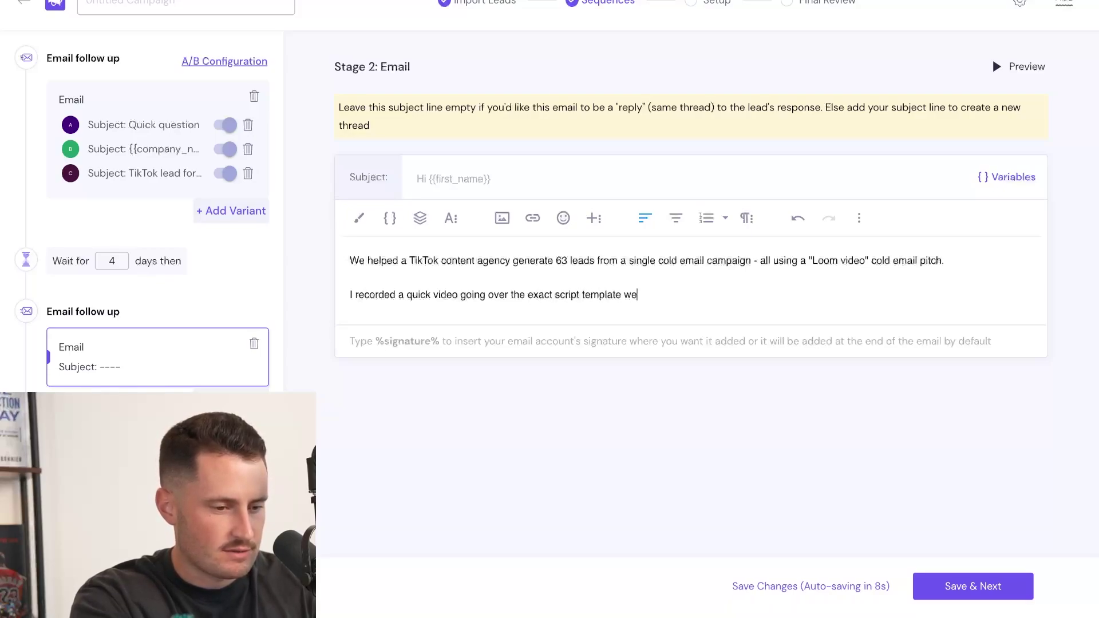
pyautogui.write('template we use')
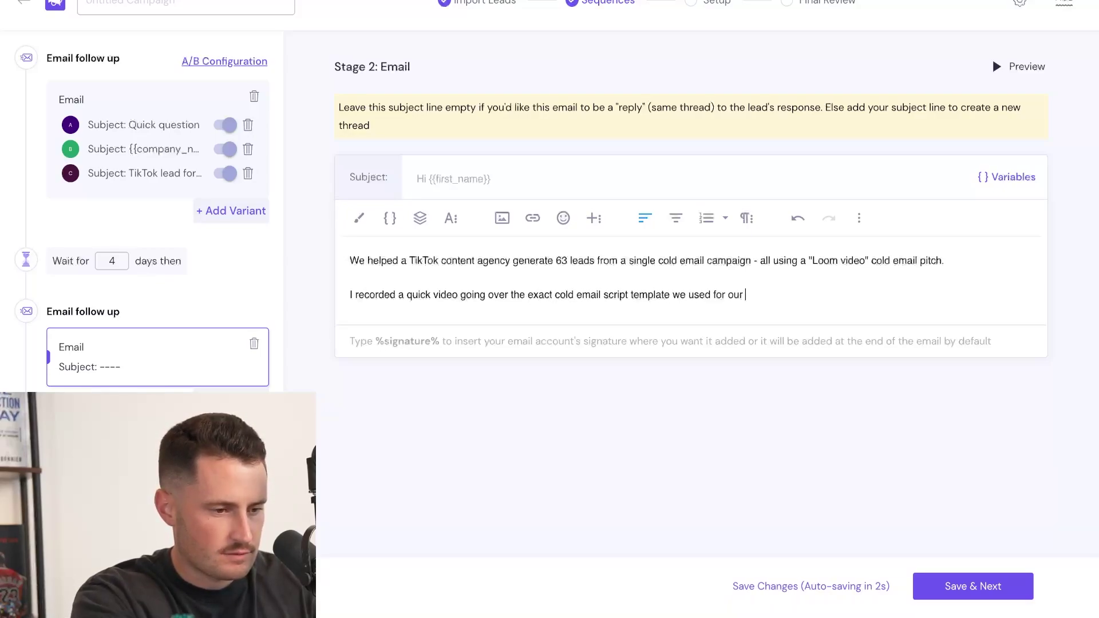
pyautogui.write('client - mind if I sha')
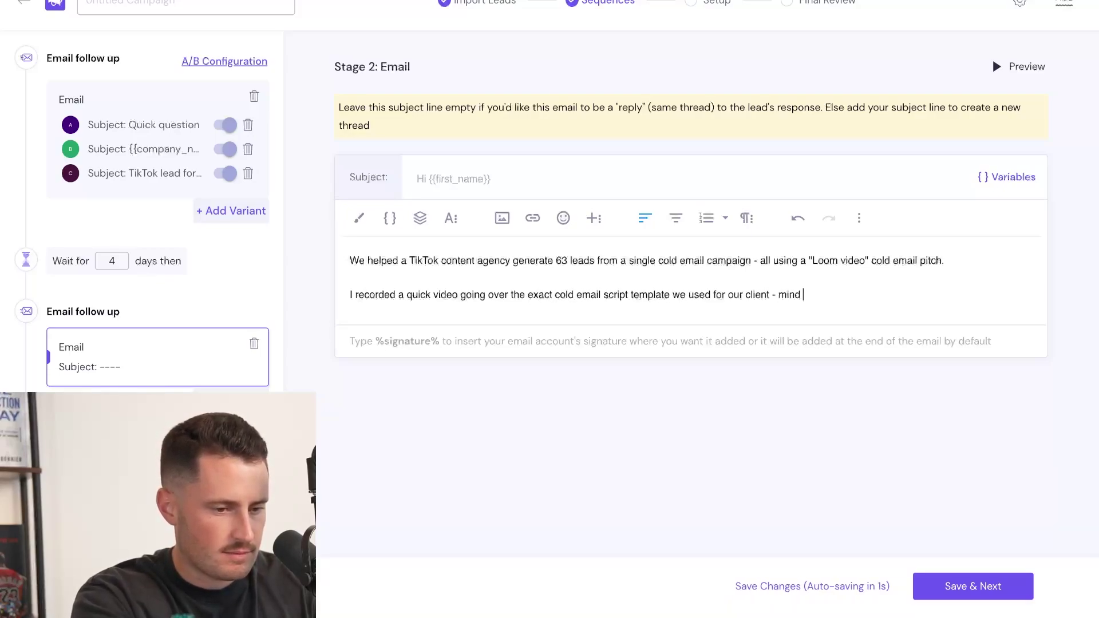
pyautogui.write('re the video here?')
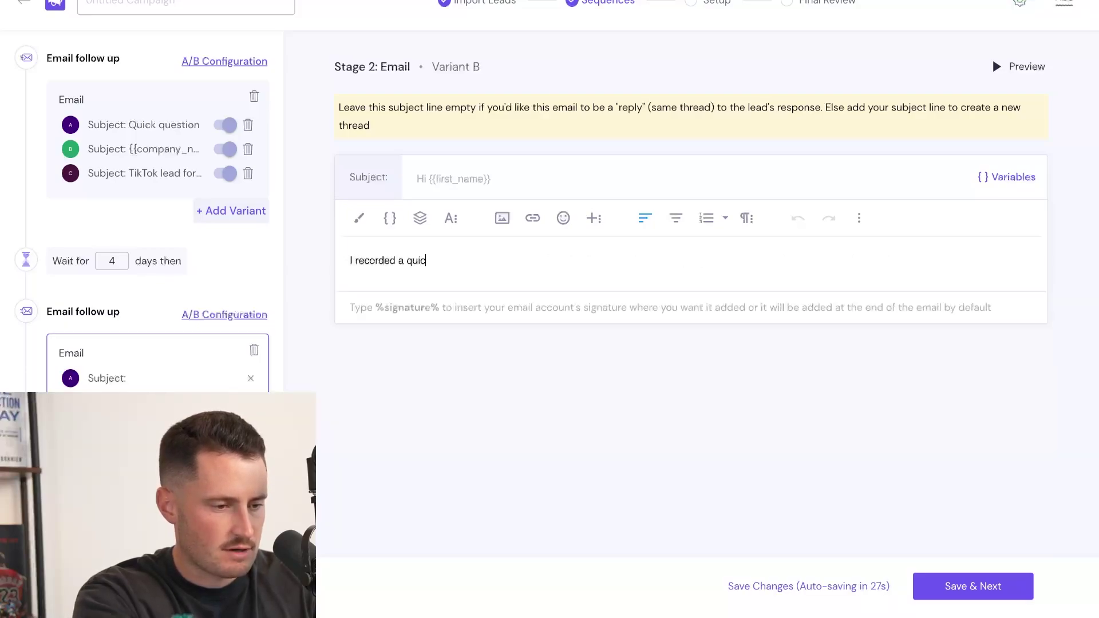
pyautogui.write('k video explaining how ew')
pyautogui.write(' can bring you ')
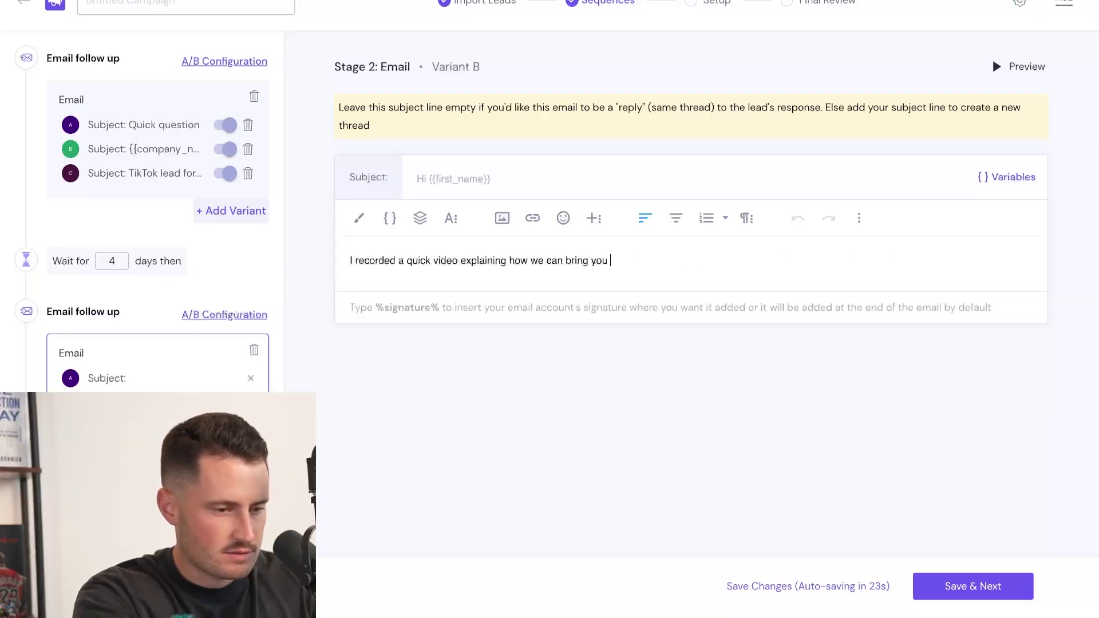
pyautogui.write('63 TikTok leads ')
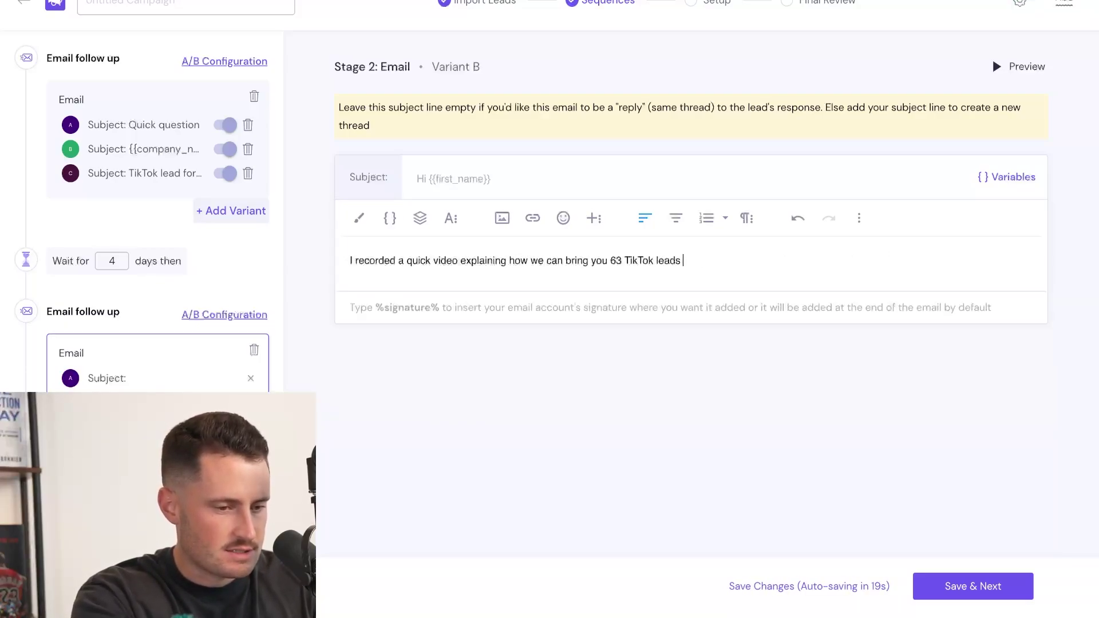
pyautogui.write('per month from a cold emai')
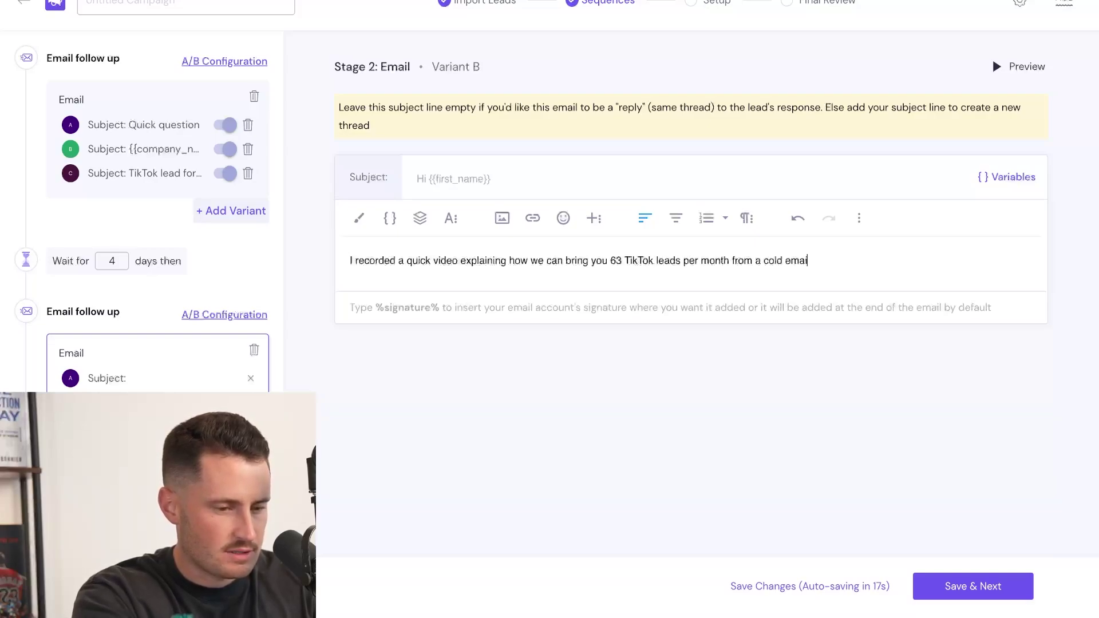
pyautogui.write('l campaign.')
pyautogui.press('Return')
pyautogui.press('Return')
pyautogui.write('Mind if I share th')
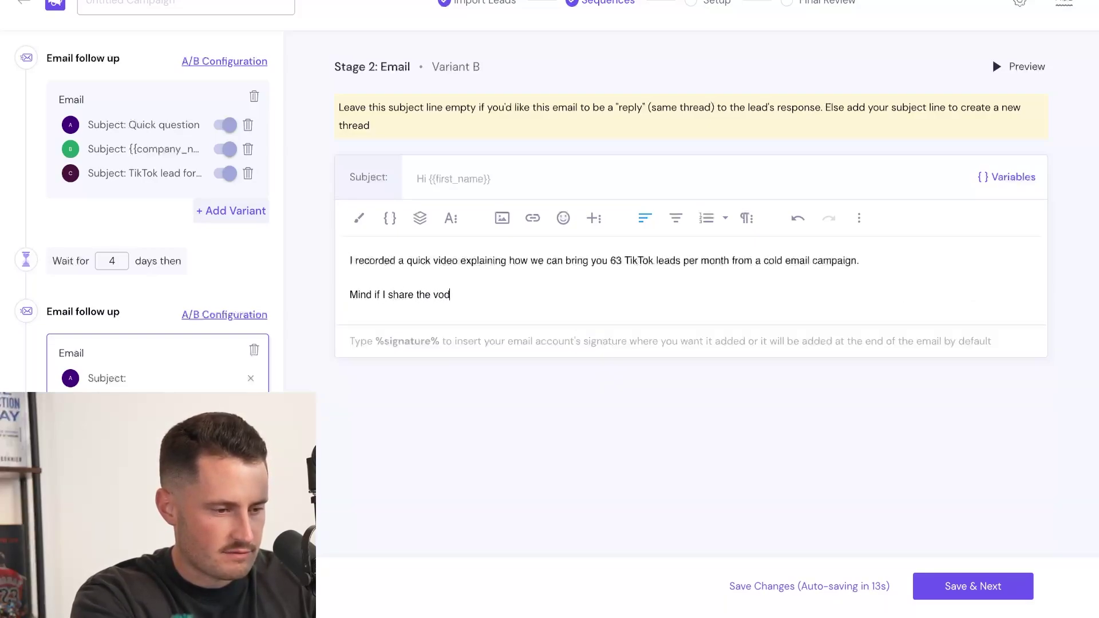
pyautogui.write('e video with you here?')
pyautogui.click(609, 261)
# Insert 'up to' before 63, save the sequence, and add all 224 ListKit x Alphoric sender accounts.
pyautogui.write('up to')
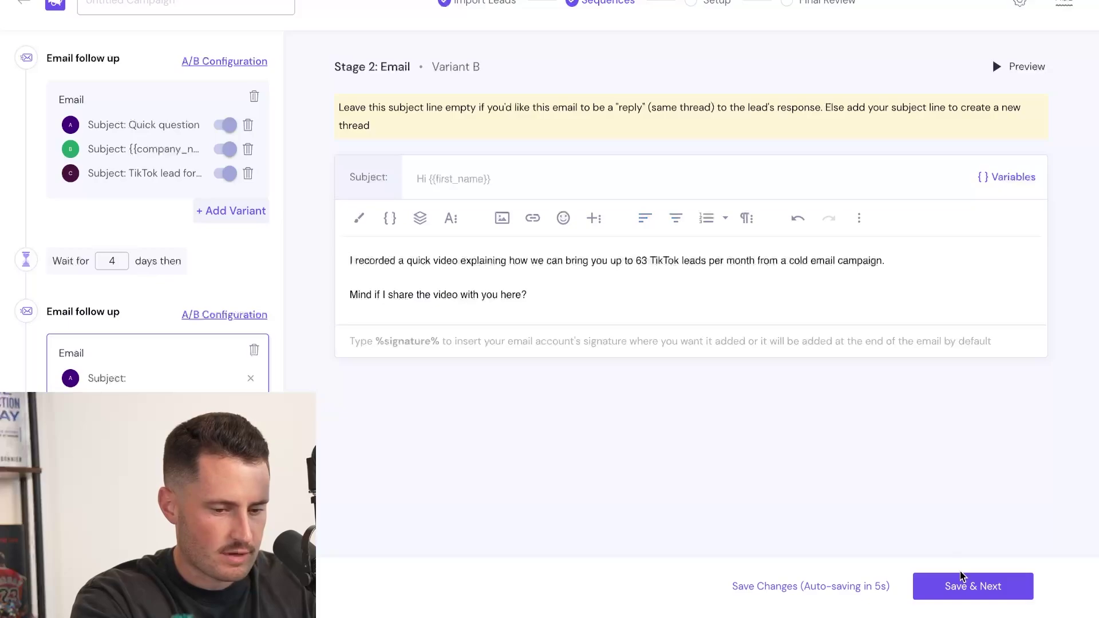
pyautogui.click(965, 588)
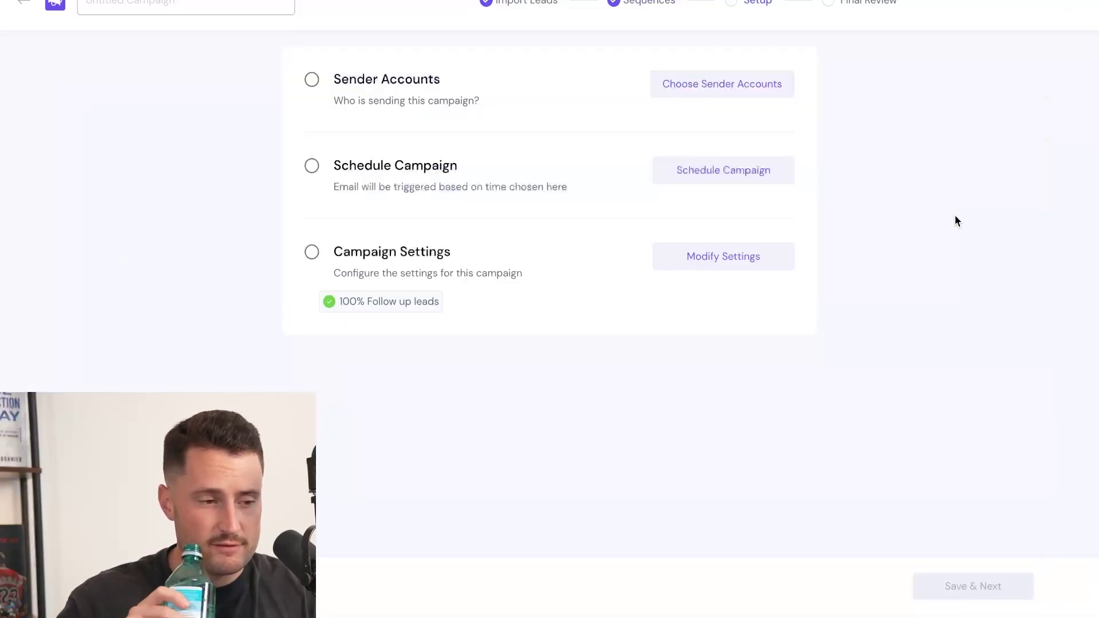
pyautogui.click(722, 83)
pyautogui.click(858, 96)
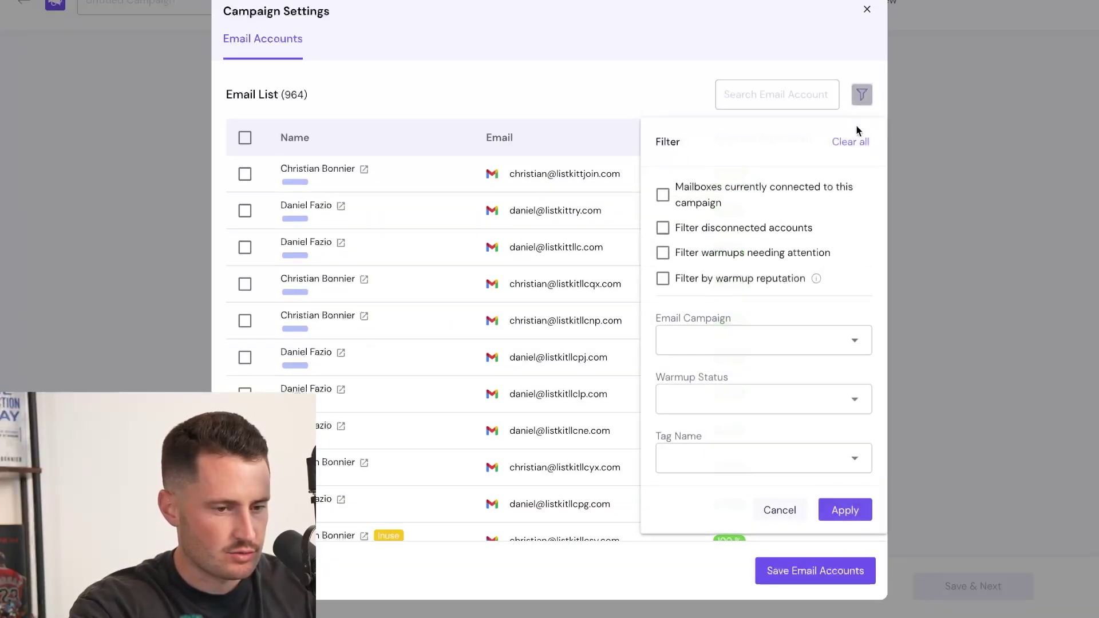
pyautogui.click(730, 467)
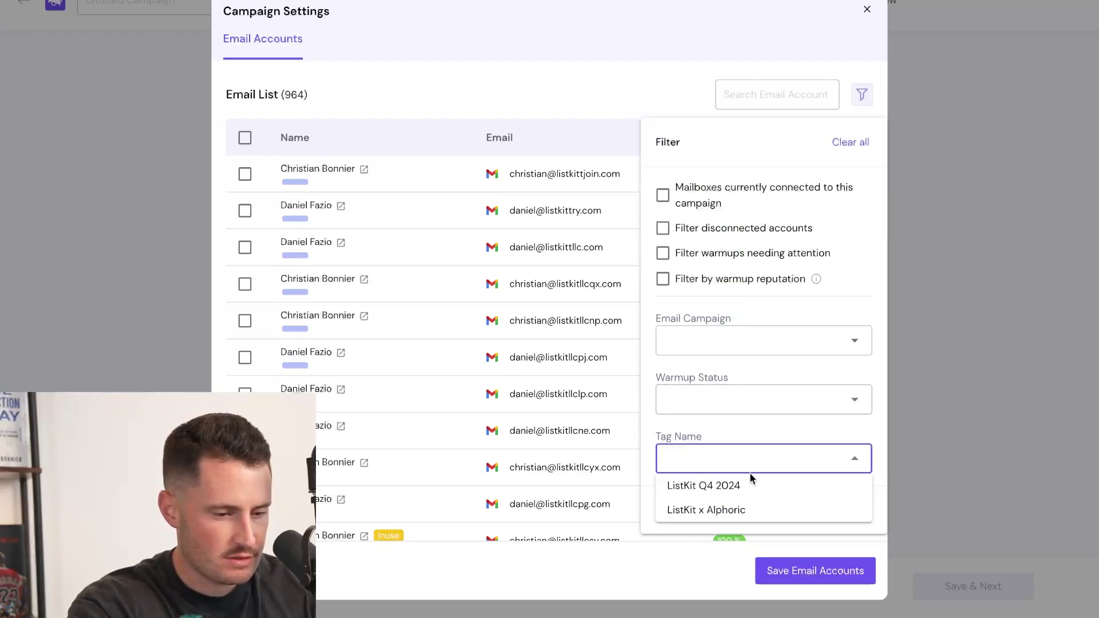
pyautogui.click(750, 485)
pyautogui.write('alph')
pyautogui.click(805, 486)
pyautogui.click(843, 511)
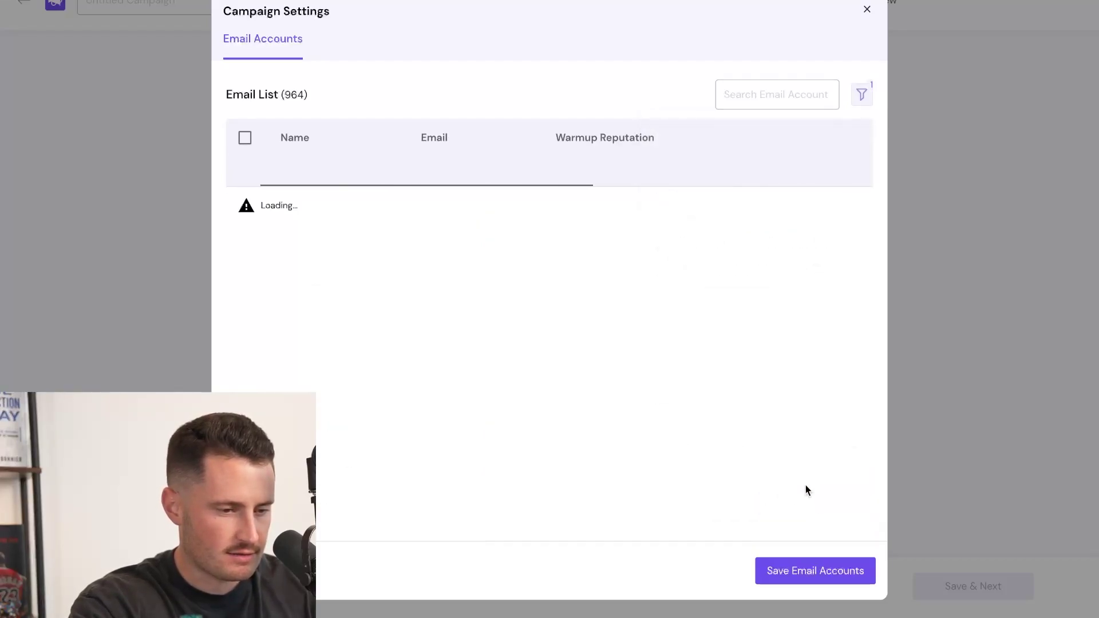
pyautogui.click(245, 138)
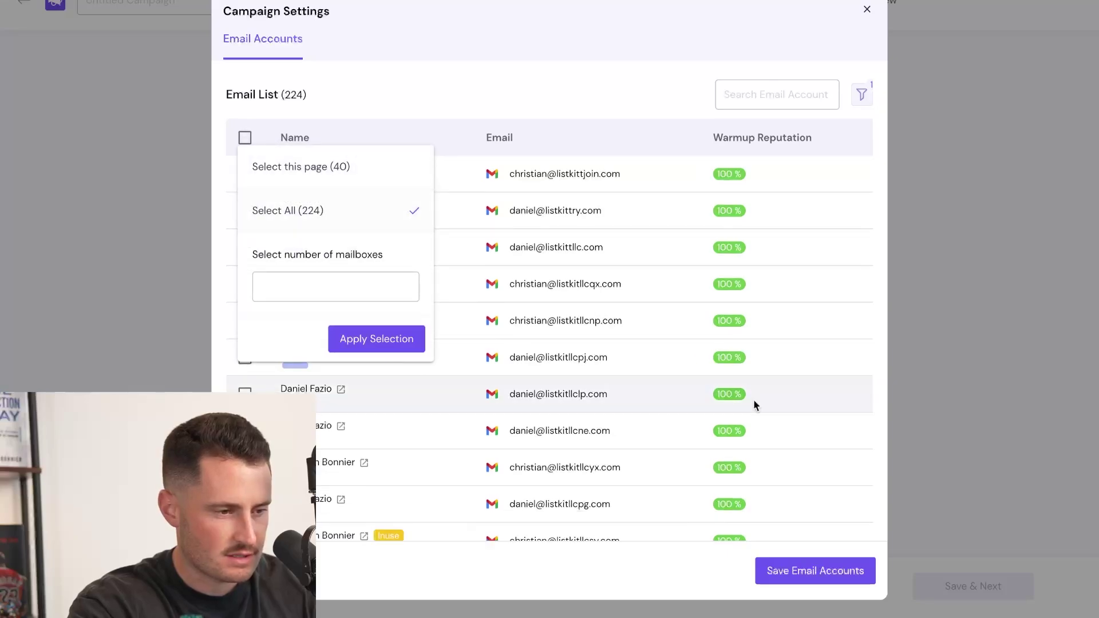
pyautogui.click(431, 399)
pyautogui.click(855, 577)
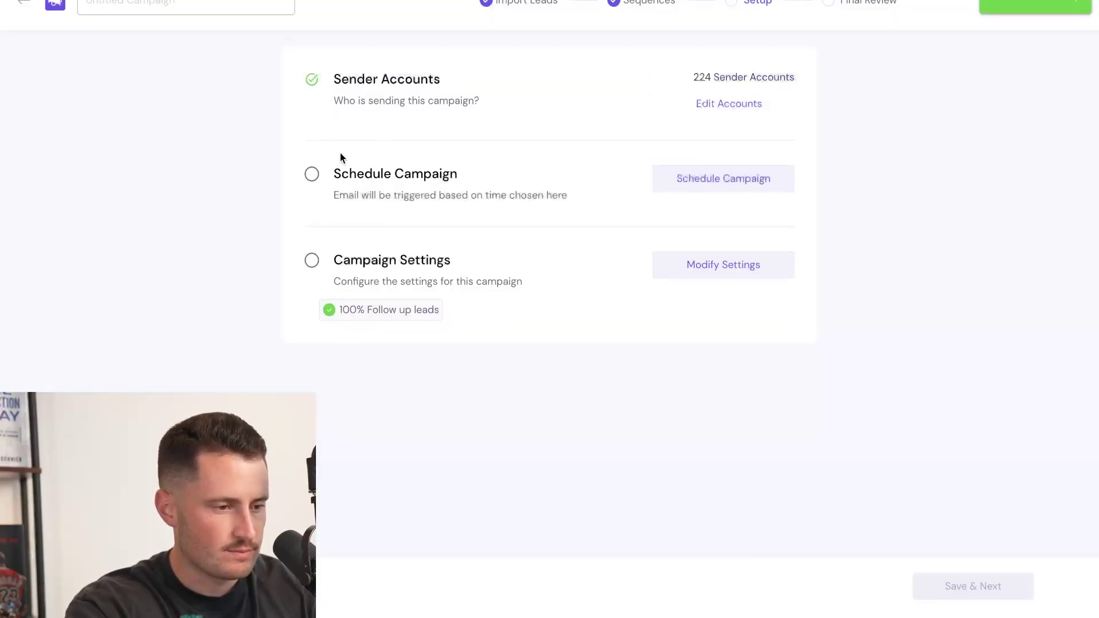
# Schedule the campaign in the America/New_York time zone.
pyautogui.click(342, 163)
pyautogui.click(389, 104)
pyautogui.write('n')
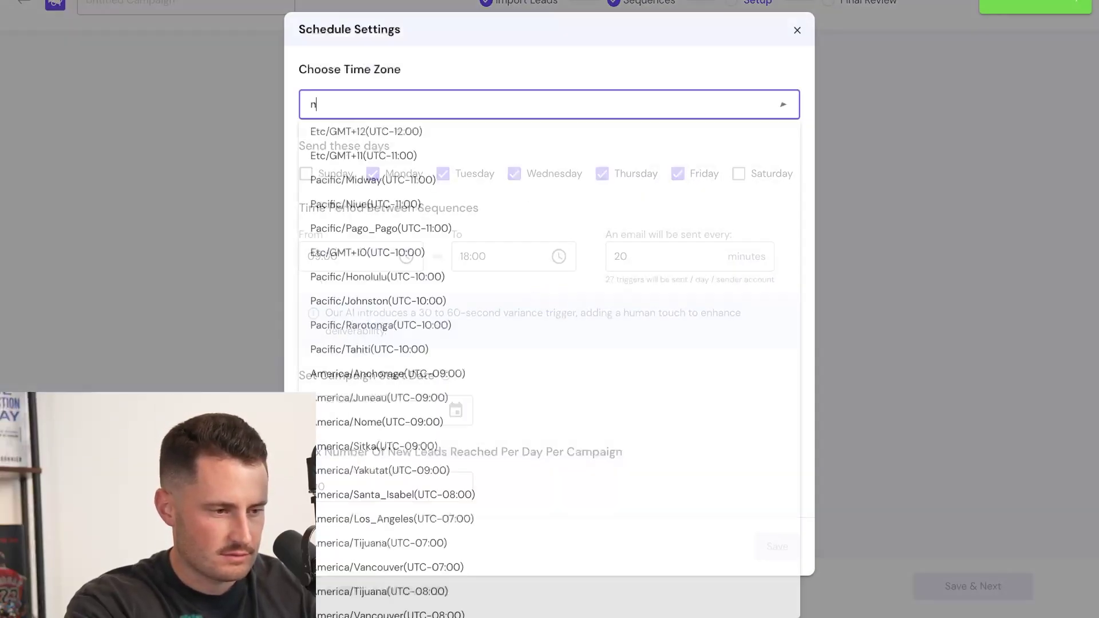
pyautogui.write('ew')
pyautogui.click(456, 155)
pyautogui.click(777, 547)
# Prioritise 30% follow-ups versus 70% new leads in general settings, then go to Final Review.
pyautogui.click(724, 262)
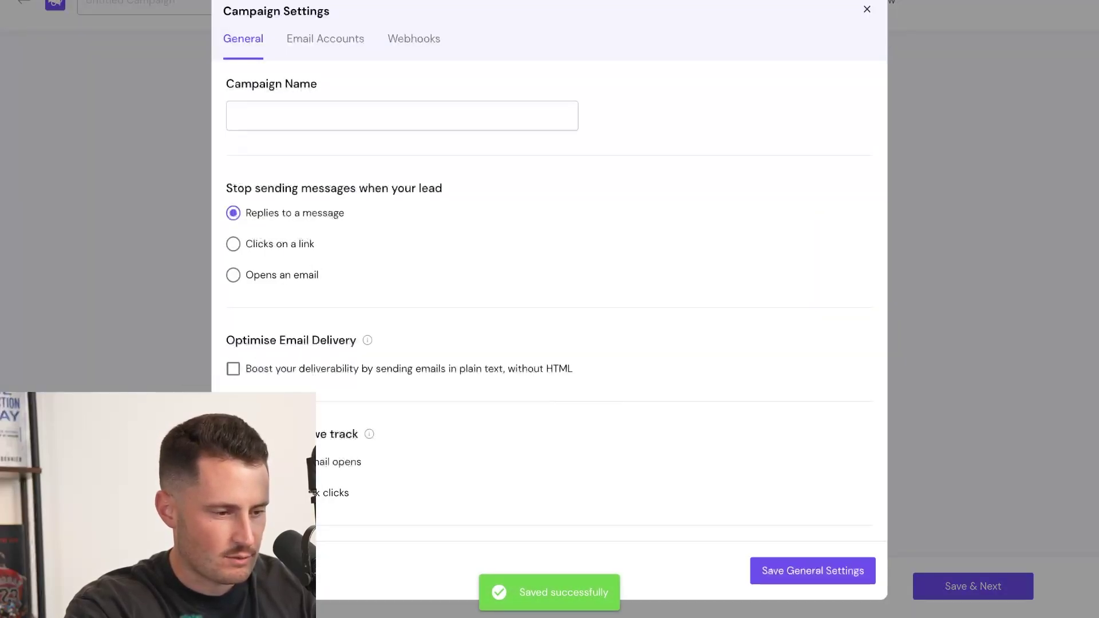
pyautogui.scroll(-6, 312, 351)
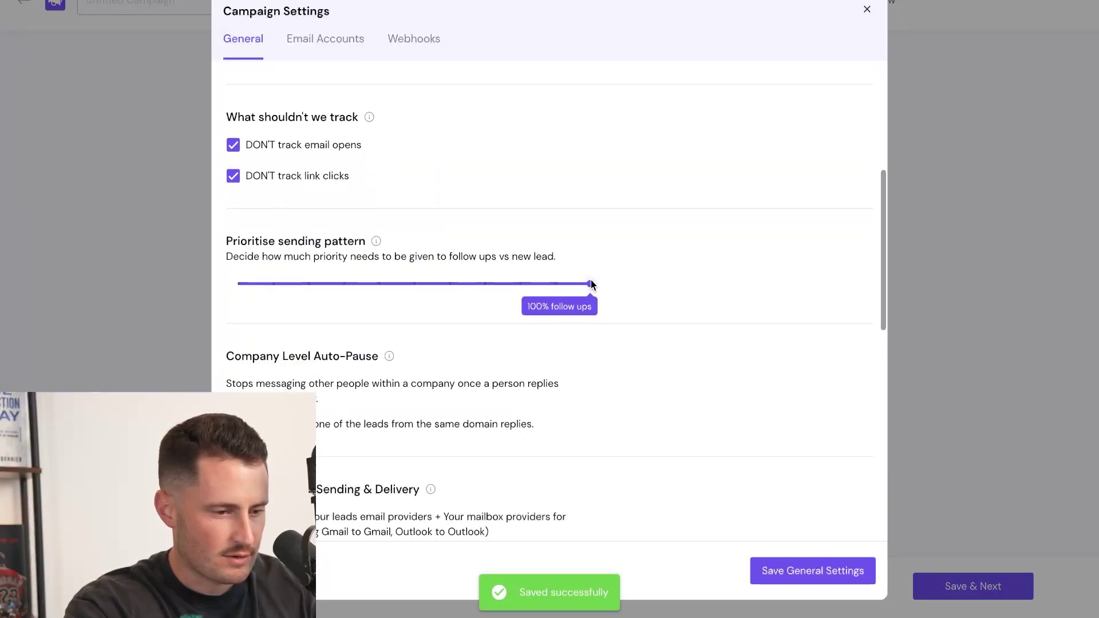
pyautogui.click(414, 283)
pyautogui.moveTo(413, 281); pyautogui.dragTo(349, 282)
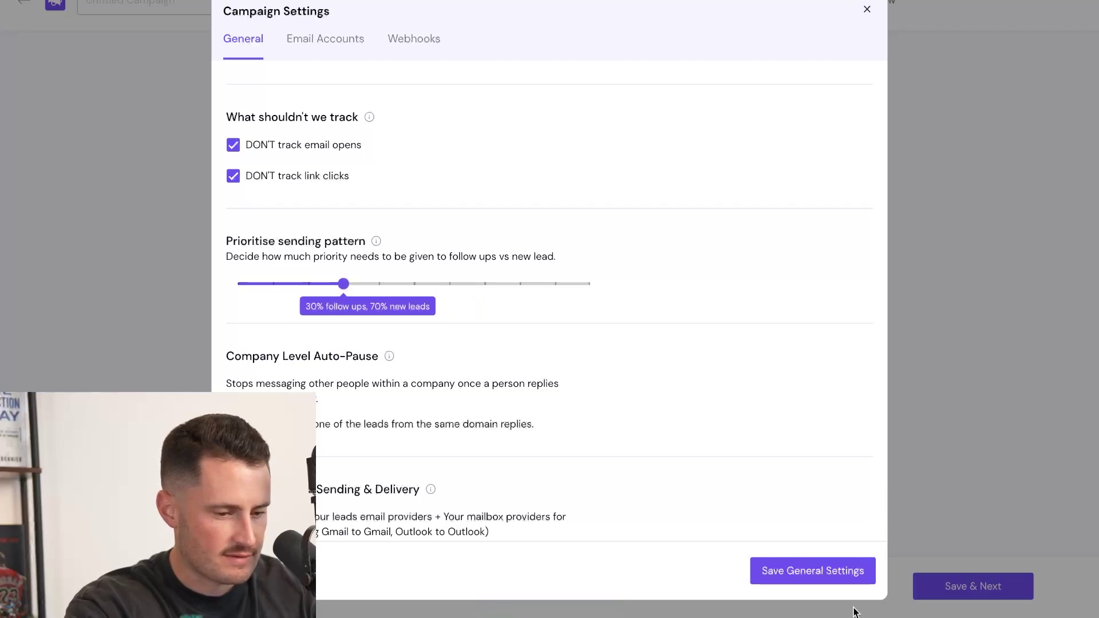
pyautogui.click(834, 572)
pyautogui.click(964, 587)
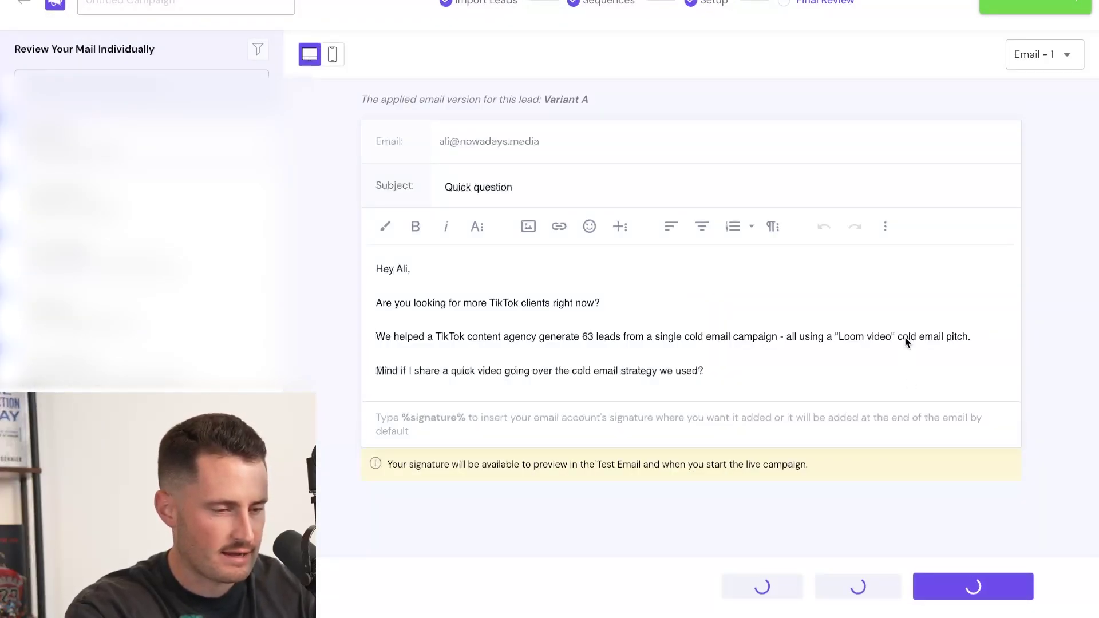